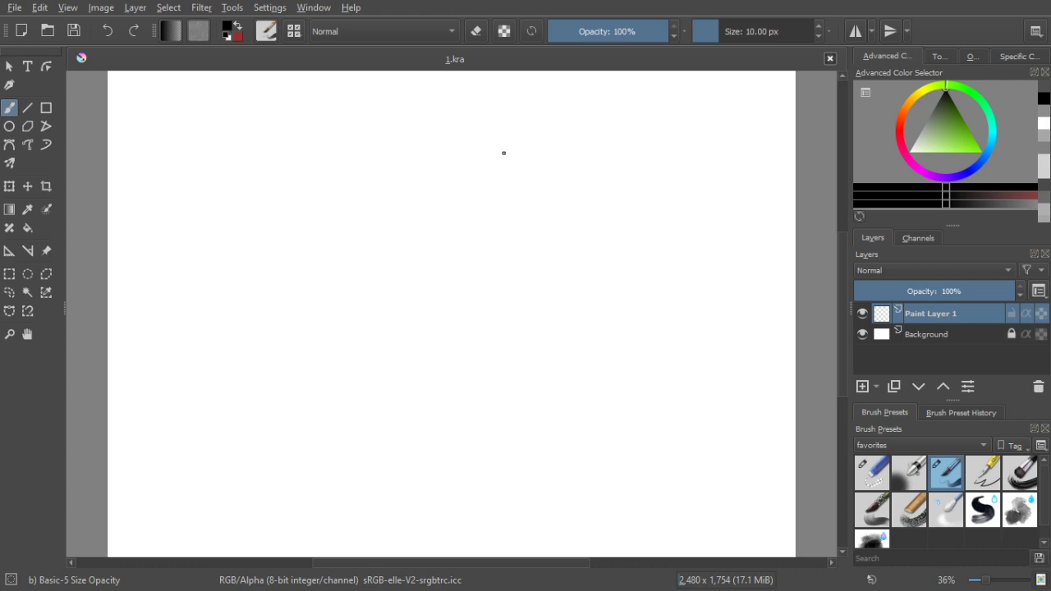
Sketch a circle for the head with a slightly tilted vertical centre line and a curved eye line
mouse_move(481, 136)
left_mouse_down()
mouse_move(496, 217)
mouse_move(517, 205)
mouse_move(471, 133)
mouse_move(528, 188)
mouse_move(471, 204)
mouse_move(472, 134)
mouse_move(521, 160)
mouse_move(491, 222)
left_mouse_up()
left_click_drag(484, 173, 495, 234)
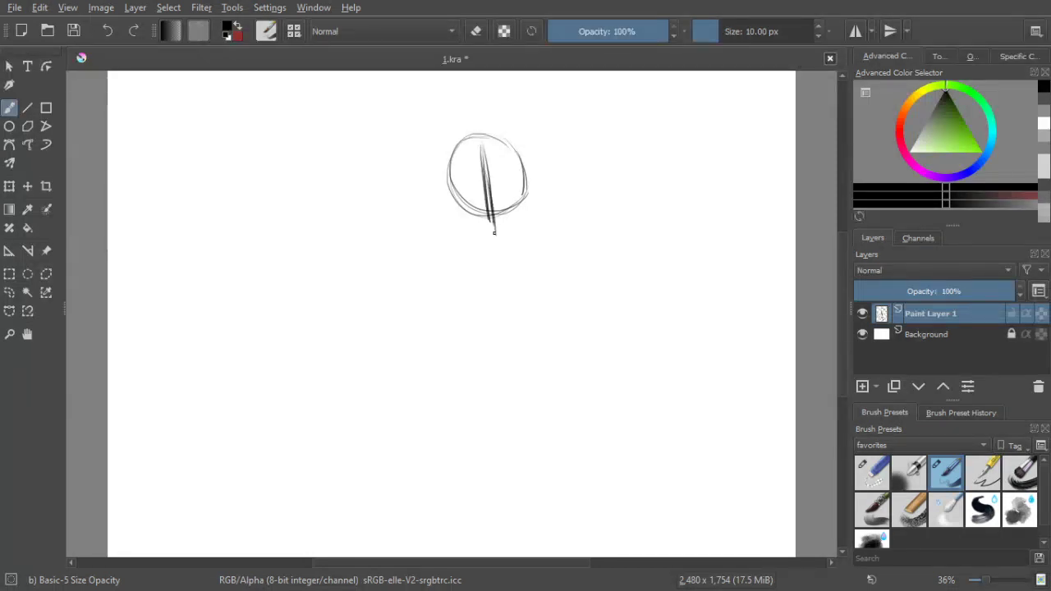
mouse_move(468, 190)
left_mouse_down()
mouse_move(494, 193)
mouse_move(450, 183)
mouse_move(490, 181)
mouse_move(461, 191)
mouse_move(522, 178)
left_mouse_up()
mouse_move(456, 193)
left_mouse_down()
mouse_move(511, 178)
mouse_move(493, 227)
left_mouse_up()
left_click_drag(486, 161, 496, 230)
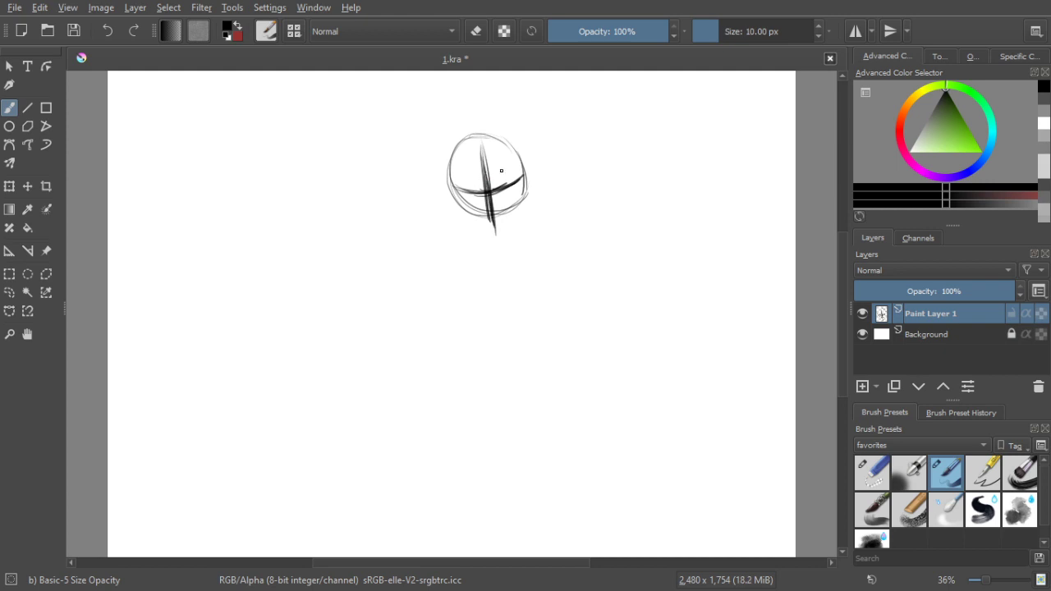
Sketch the side contours of the head and a jaw tapering to a pointed chin below the circle
left_click_drag(508, 150, 523, 212)
mouse_move(453, 151)
left_mouse_down()
mouse_move(447, 192)
mouse_move(458, 205)
left_mouse_up()
mouse_move(507, 142)
left_mouse_down()
mouse_move(526, 196)
mouse_move(509, 232)
left_mouse_up()
left_click_drag(527, 198, 502, 235)
left_click_drag(526, 199, 501, 233)
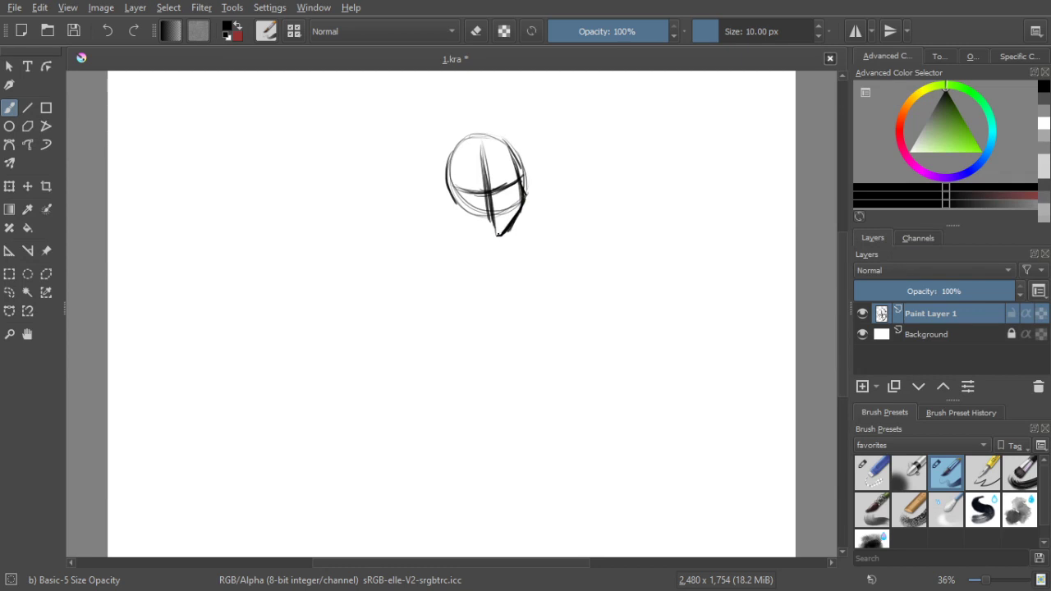
left_click_drag(464, 223, 498, 235)
Add a paint layer above Paint Layer 1, fade Paint Layer 1 to 36% opacity, and make Paint Layer 2 active
left_click(476, 31)
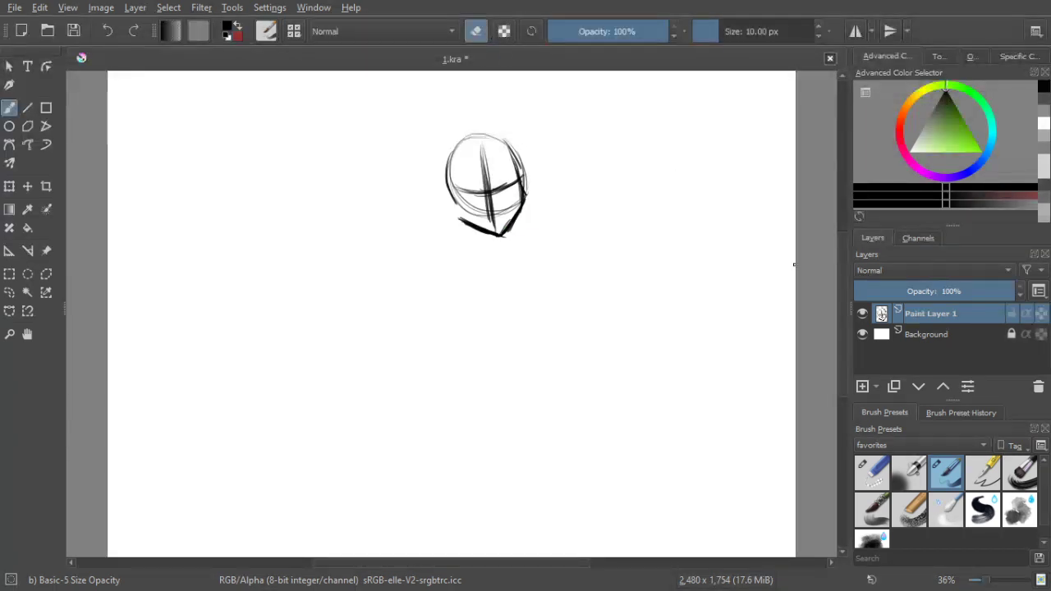
left_click(862, 386)
left_click(928, 335)
left_click(914, 292)
left_click(927, 313)
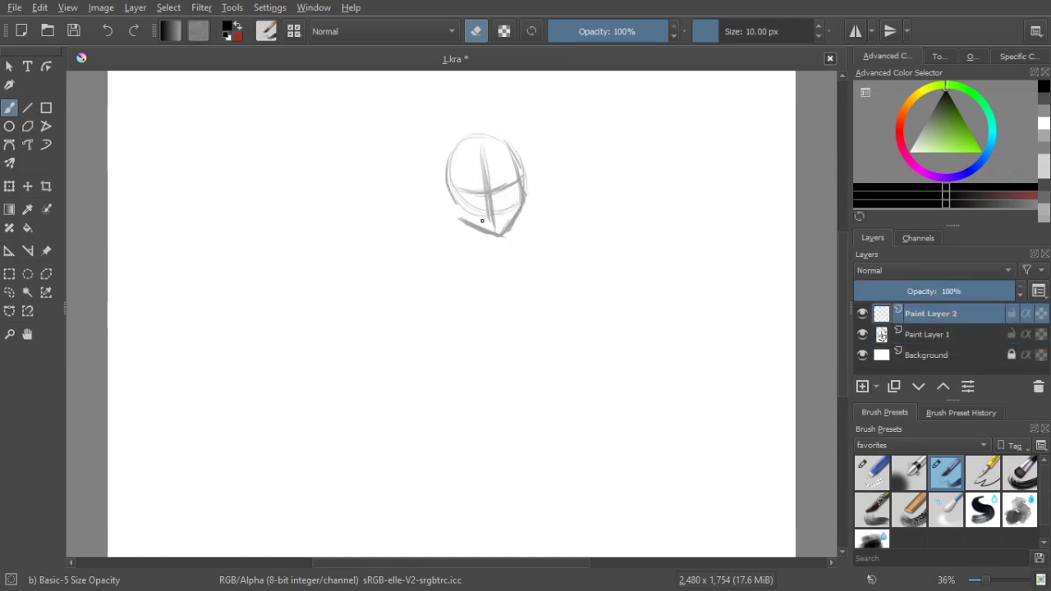
Draw the open, smirking mouth with a shape reaching from it to the jaw, with eraser mode off
left_click_drag(488, 213, 491, 207)
left_click(479, 33)
mouse_move(480, 211)
left_mouse_down()
mouse_move(503, 208)
mouse_move(519, 232)
mouse_move(497, 217)
mouse_move(519, 237)
mouse_move(519, 229)
left_mouse_up()
left_click(477, 33)
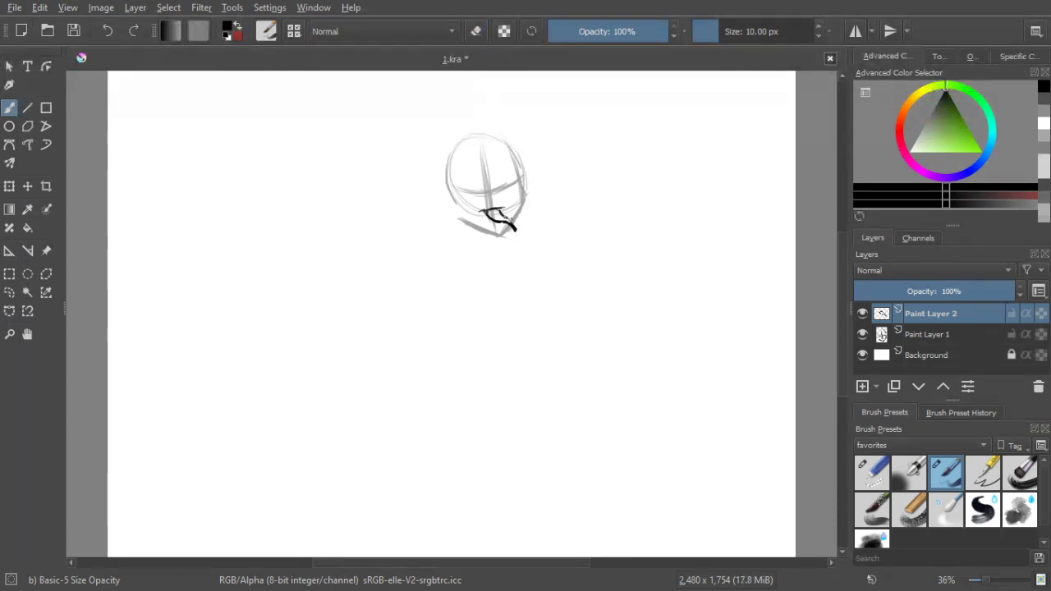
left_click_drag(511, 220, 518, 230)
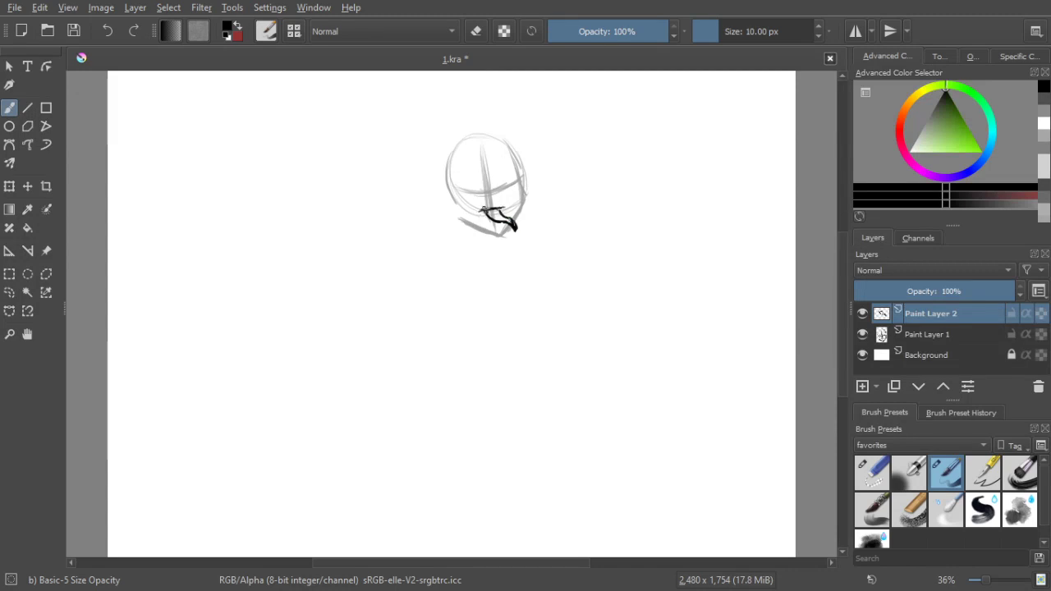
mouse_move(497, 208)
left_mouse_down()
mouse_move(508, 204)
mouse_move(482, 212)
mouse_move(503, 207)
left_mouse_up()
Trace the jawline on both sides of the chin and draw the tip of the nose
left_click_drag(462, 217, 499, 234)
mouse_move(510, 222)
left_mouse_down()
mouse_move(501, 232)
mouse_move(523, 192)
mouse_move(490, 199)
left_mouse_up()
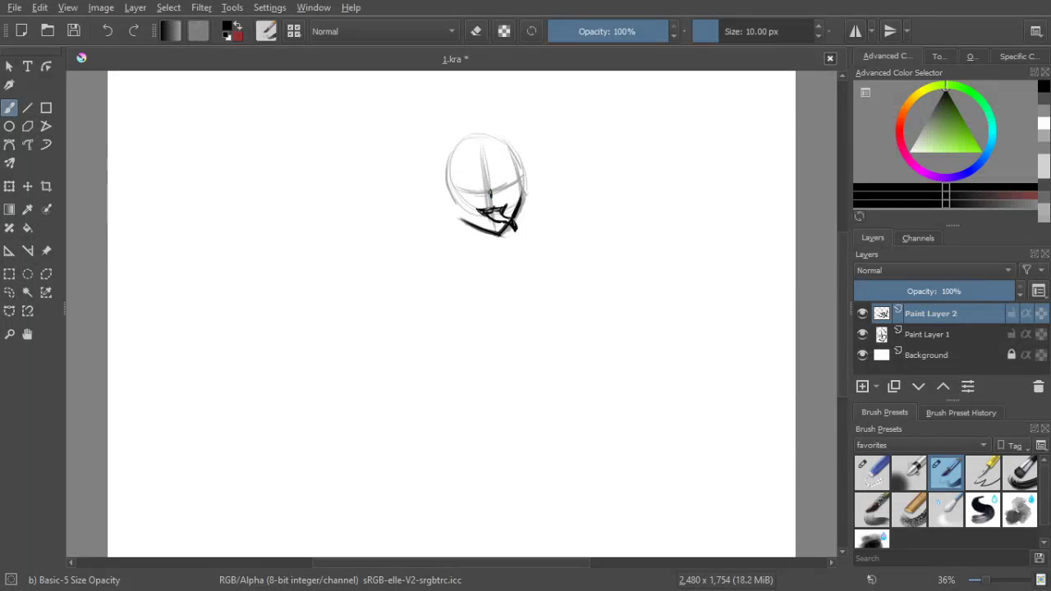
left_click_drag(492, 190, 491, 199)
Draw both eyes with pupils, slanted angry eyebrows, and the nostrils
mouse_move(497, 182)
left_mouse_down()
mouse_move(516, 174)
mouse_move(516, 183)
mouse_move(453, 182)
mouse_move(460, 193)
mouse_move(476, 186)
left_mouse_up()
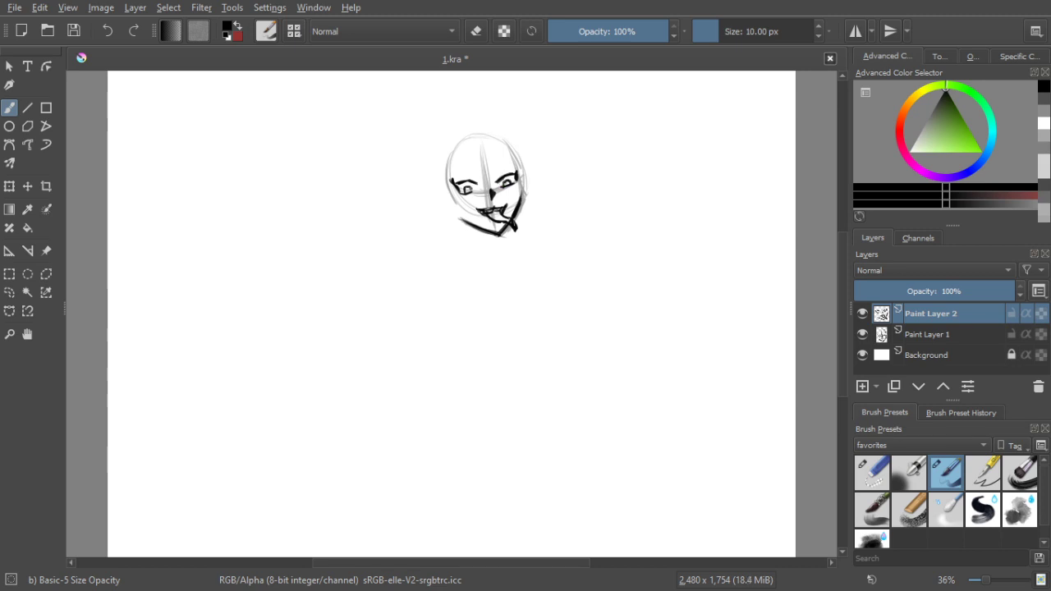
mouse_move(465, 186)
left_mouse_down()
mouse_move(467, 197)
mouse_move(472, 185)
left_mouse_up()
mouse_move(495, 178)
left_mouse_down()
mouse_move(515, 167)
mouse_move(459, 181)
mouse_move(456, 166)
left_mouse_up()
left_click_drag(480, 198, 494, 198)
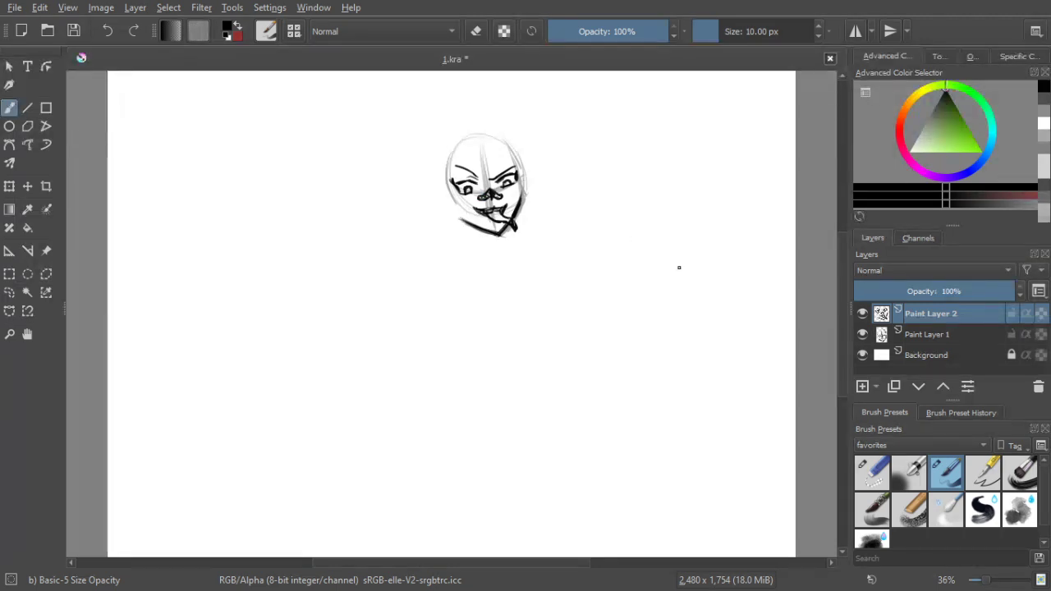
Add Paint Layer 3 and draw the fringe and the long side strands framing the face on it
left_click(862, 386)
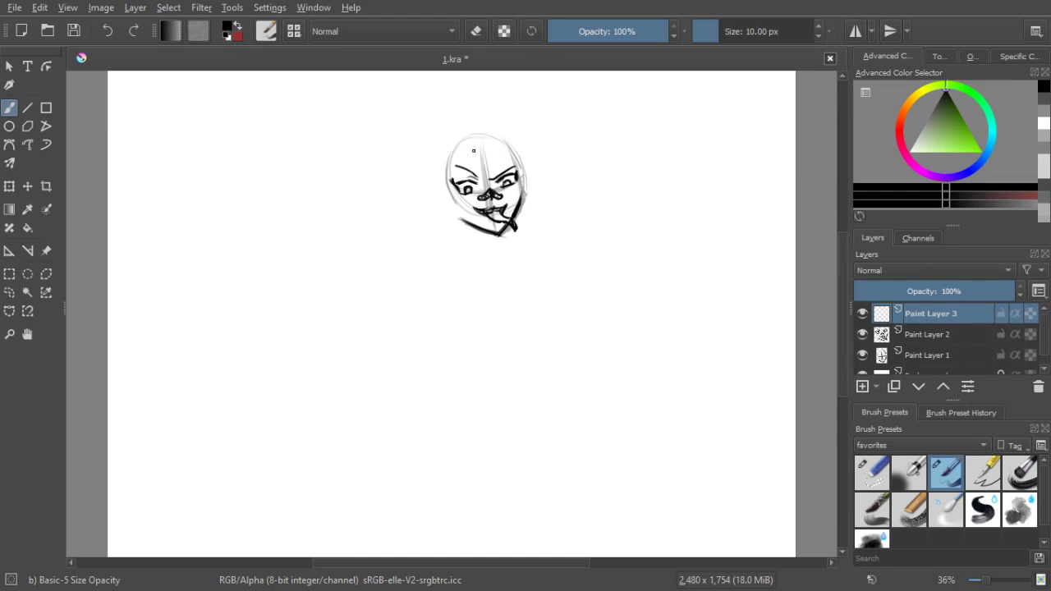
mouse_move(462, 148)
left_mouse_down()
mouse_move(485, 173)
mouse_move(466, 149)
mouse_move(484, 159)
mouse_move(477, 146)
mouse_move(483, 179)
mouse_move(532, 163)
left_mouse_up()
mouse_move(509, 147)
left_mouse_down()
mouse_move(523, 156)
mouse_move(500, 136)
mouse_move(524, 157)
mouse_move(466, 132)
mouse_move(444, 157)
mouse_move(441, 182)
mouse_move(471, 240)
left_mouse_up()
left_click_drag(461, 156, 457, 182)
left_click_drag(524, 171, 532, 242)
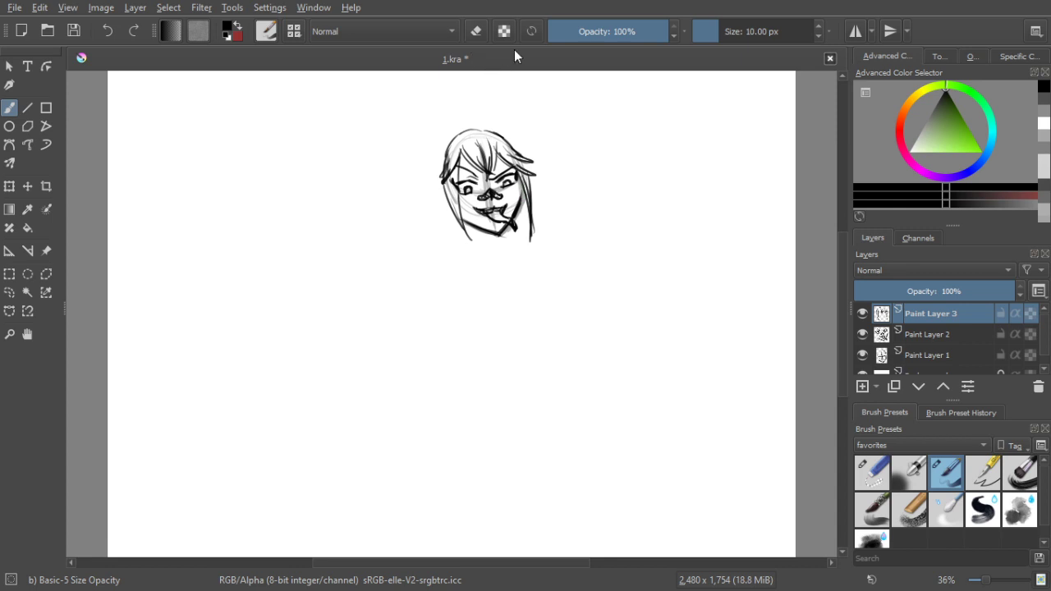
Draw spiky tied-up hair tufts on both sides of the top of the head
mouse_move(485, 132)
left_mouse_down()
mouse_move(490, 122)
mouse_move(511, 139)
left_mouse_up()
mouse_move(440, 132)
left_mouse_down()
mouse_move(485, 93)
mouse_move(487, 126)
mouse_move(486, 99)
mouse_move(488, 119)
mouse_move(506, 102)
mouse_move(498, 131)
mouse_move(506, 111)
mouse_move(530, 137)
left_mouse_up()
mouse_move(503, 128)
left_mouse_down()
mouse_move(524, 125)
mouse_move(517, 150)
left_mouse_up()
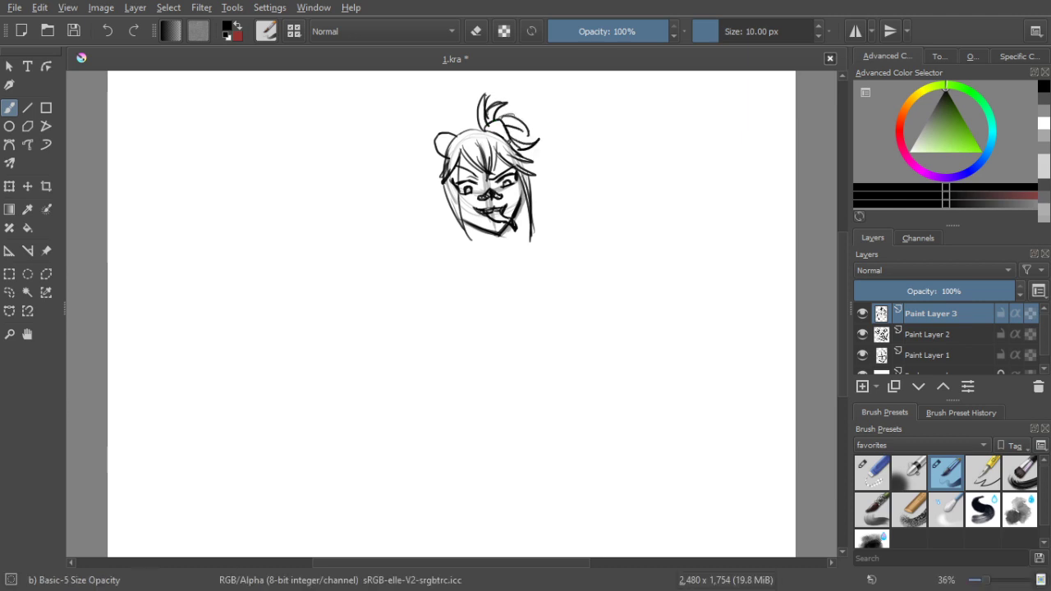
mouse_move(450, 137)
left_mouse_down()
mouse_move(428, 115)
mouse_move(430, 131)
mouse_move(447, 129)
mouse_move(425, 165)
mouse_move(441, 141)
mouse_move(421, 175)
left_mouse_up()
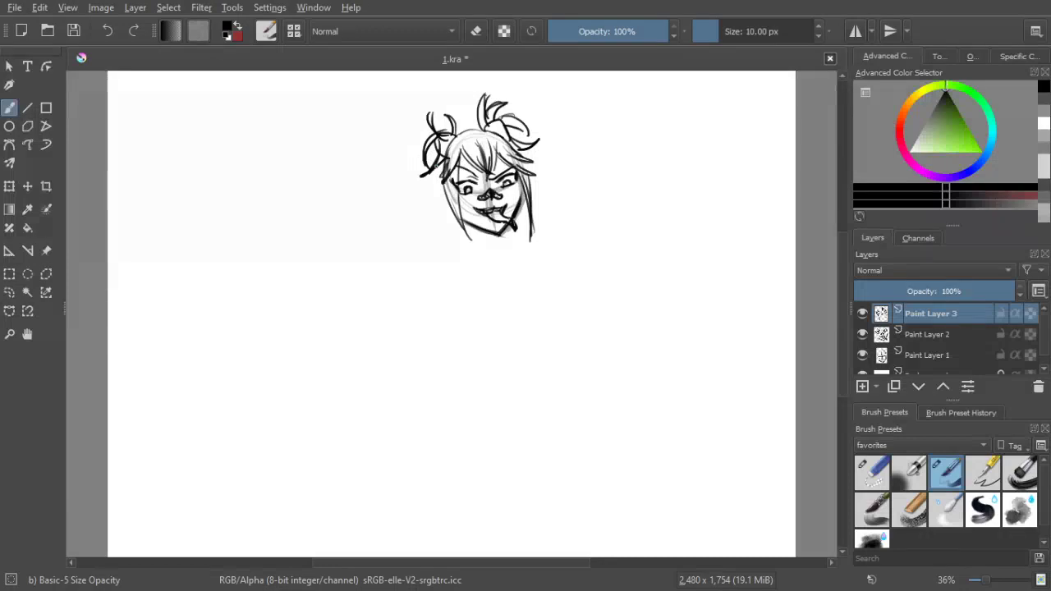
Thicken the hanging side strands and reinforce the hair outline over the top of the head
mouse_move(444, 163)
left_mouse_down()
mouse_move(440, 202)
mouse_move(465, 232)
left_mouse_up()
mouse_move(458, 185)
left_mouse_down()
mouse_move(468, 242)
mouse_move(455, 217)
left_mouse_up()
left_click_drag(460, 166, 452, 219)
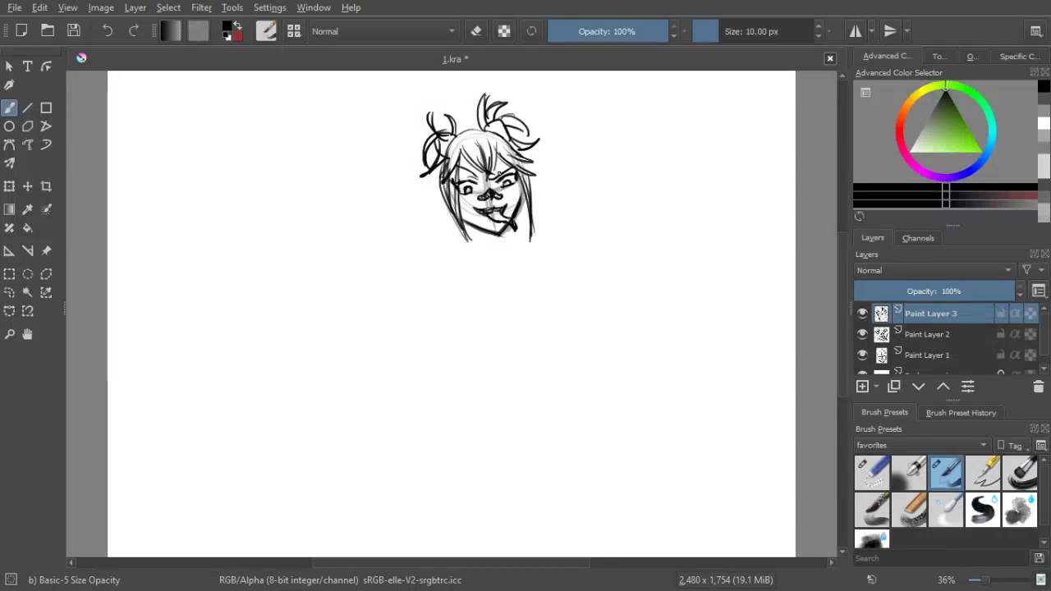
left_click_drag(515, 160, 532, 197)
mouse_move(445, 153)
left_mouse_down()
mouse_move(469, 127)
mouse_move(501, 132)
mouse_move(519, 165)
left_mouse_up()
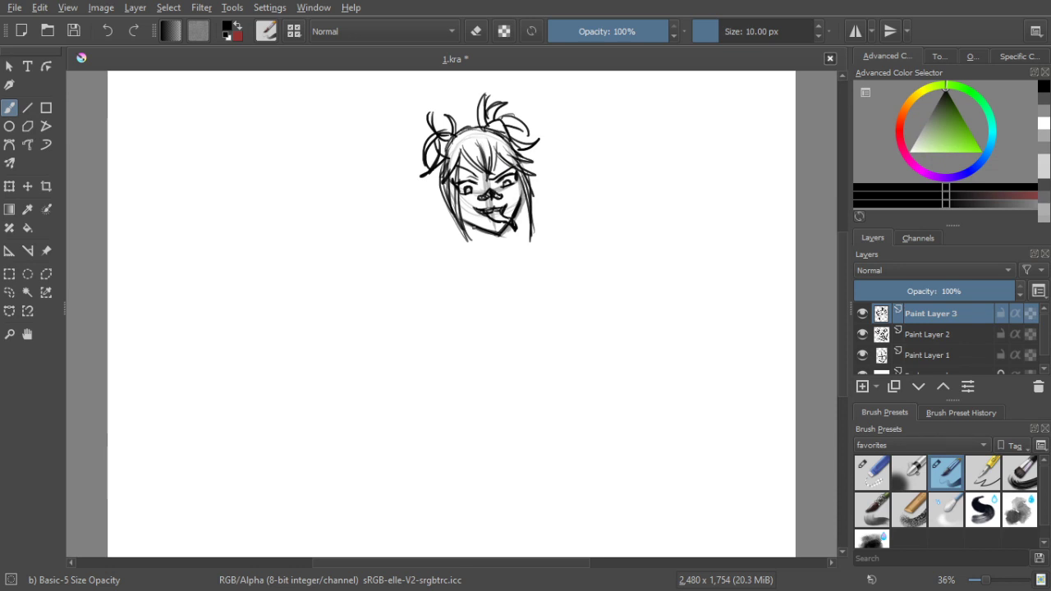
Draw the neck, the shoulder lines and the rounded outline of the bust beneath the head
mouse_move(480, 242)
left_mouse_down()
mouse_move(453, 222)
mouse_move(488, 253)
left_mouse_up()
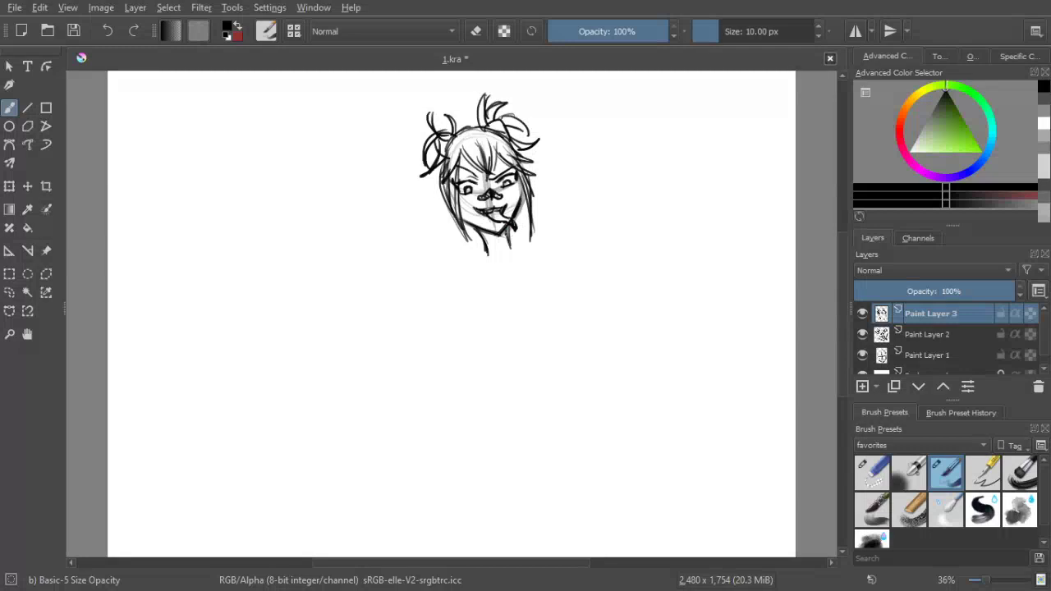
left_click_drag(485, 243, 473, 277)
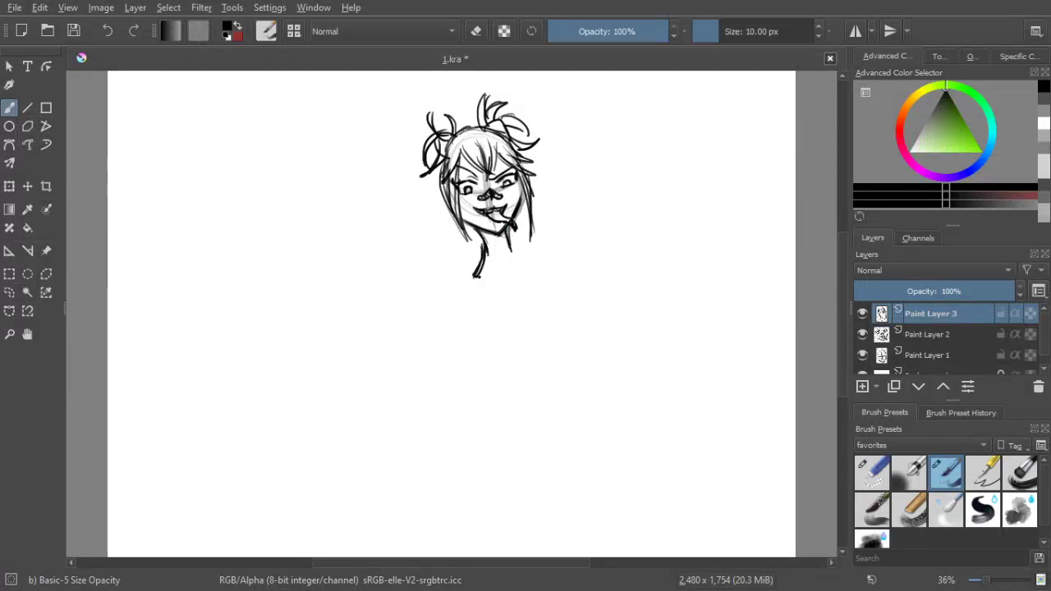
mouse_move(510, 245)
left_mouse_down()
mouse_move(539, 244)
mouse_move(517, 253)
mouse_move(547, 267)
mouse_move(561, 306)
mouse_move(538, 299)
mouse_move(553, 309)
mouse_move(562, 285)
mouse_move(493, 321)
mouse_move(516, 324)
left_mouse_up()
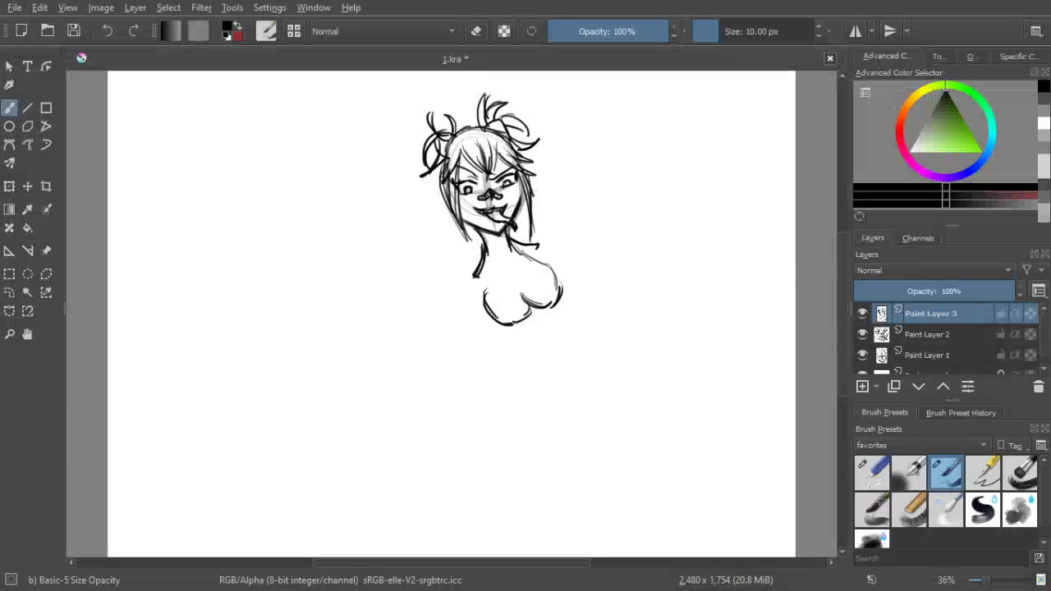
mouse_move(485, 292)
left_mouse_down()
mouse_move(498, 326)
mouse_move(526, 318)
mouse_move(534, 302)
left_mouse_up()
mouse_move(488, 253)
left_mouse_down()
mouse_move(481, 303)
mouse_move(470, 281)
left_mouse_up()
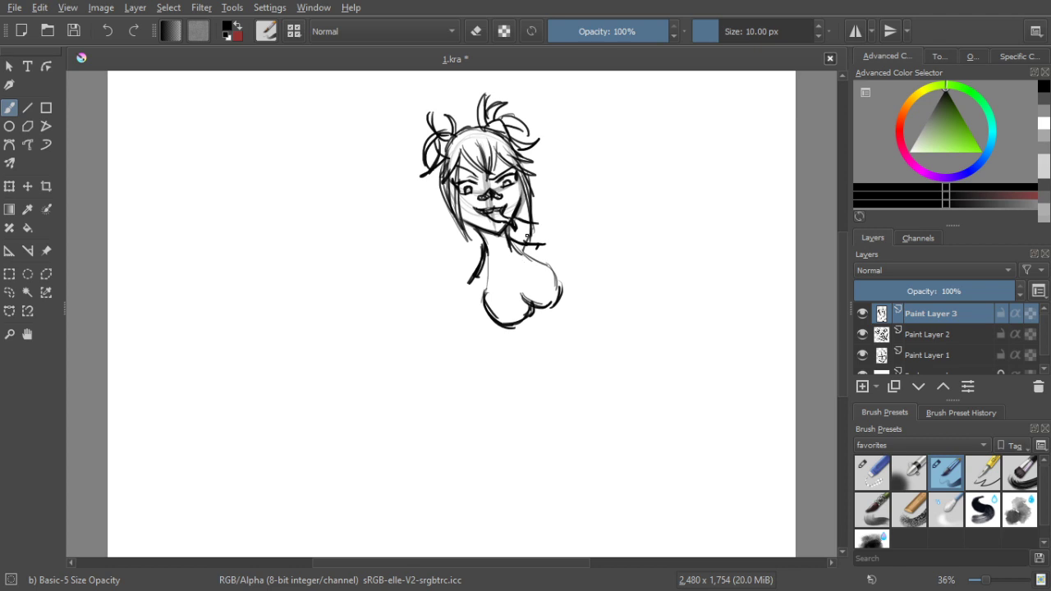
Draw the collar around the neck and the V-shaped neckline, and darken the sides of the bust
left_click_drag(530, 233, 521, 269)
mouse_move(475, 231)
left_mouse_down()
mouse_move(459, 256)
mouse_move(519, 274)
mouse_move(486, 294)
left_mouse_up()
left_click_drag(491, 258, 483, 302)
mouse_move(528, 254)
left_mouse_down()
mouse_move(551, 266)
mouse_move(558, 294)
left_mouse_up()
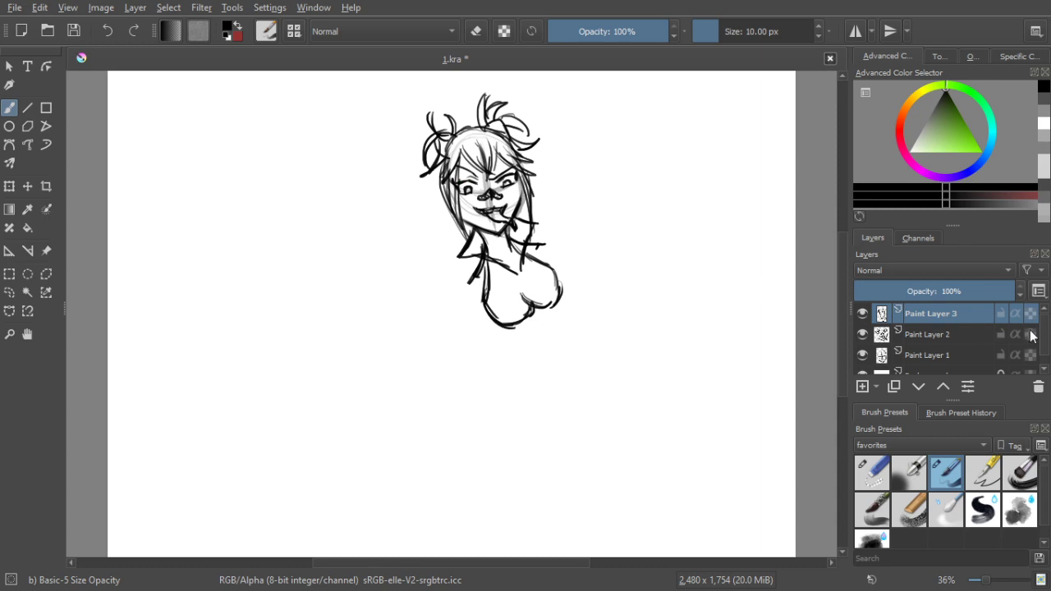
Add a new paint layer directly above the Background layer
scroll(1048, 361, "down", 1)
left_click(933, 363)
left_click(863, 386)
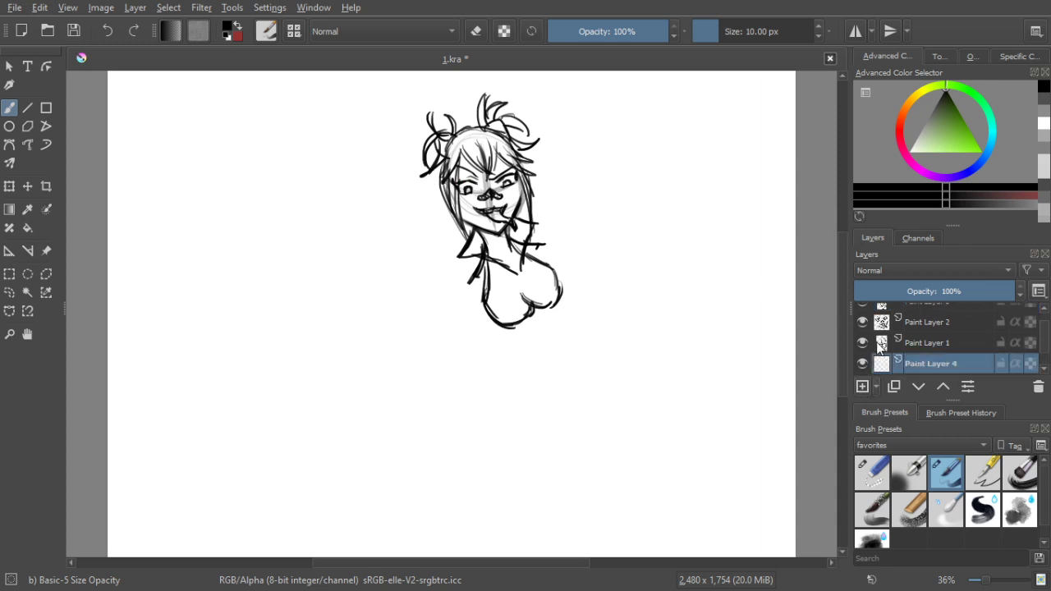
Erase the head construction lines on Paint Layer 1 with the Eraser Small brush, and return to the Basic-5 Size Opacity brush
left_click(924, 351)
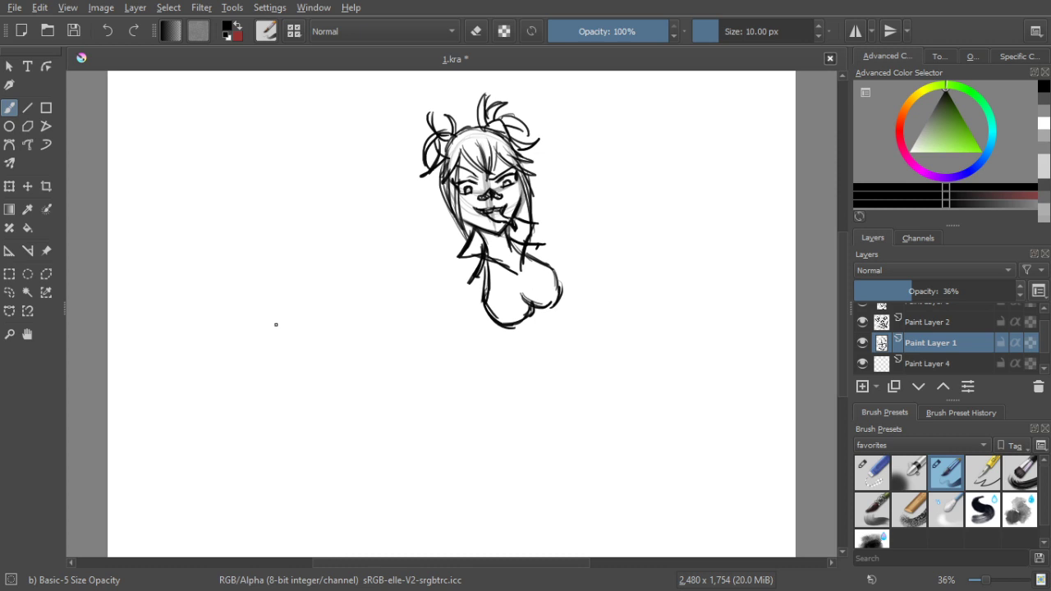
left_click(896, 482)
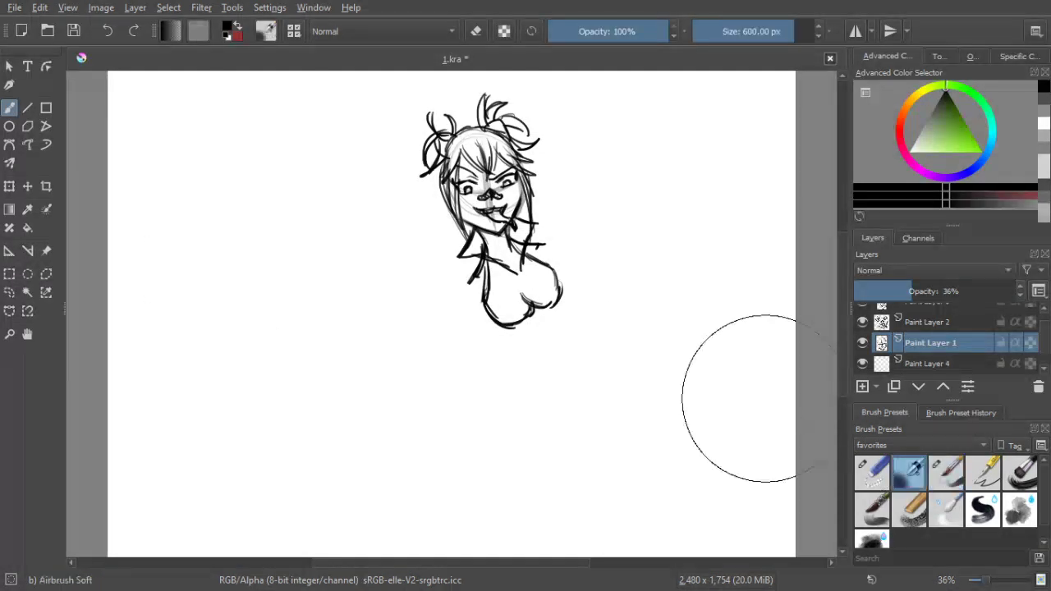
left_click(867, 485)
mouse_move(468, 207)
left_mouse_down()
mouse_move(500, 194)
mouse_move(492, 180)
left_mouse_up()
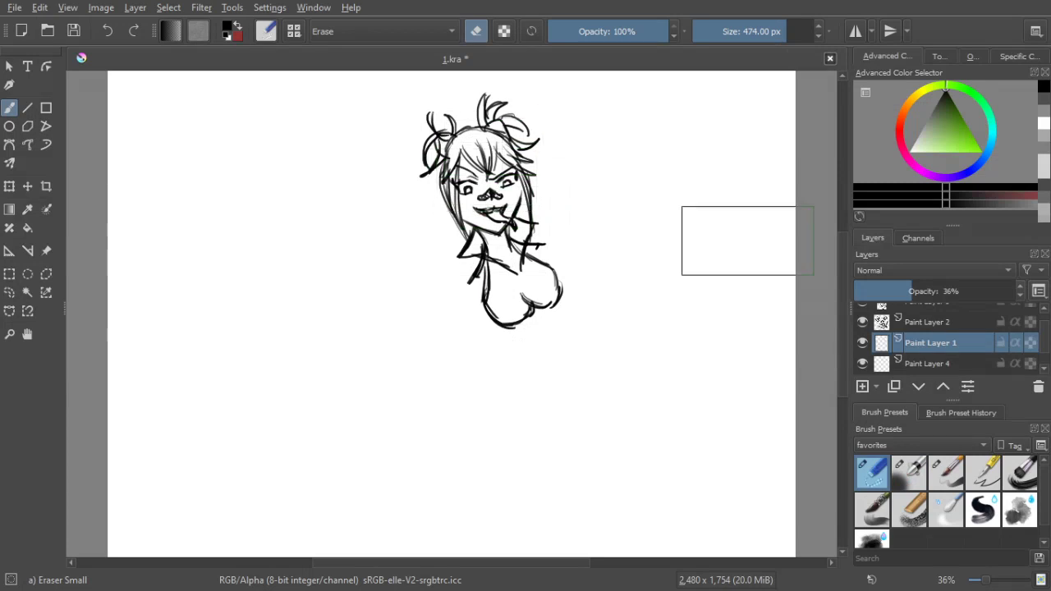
left_click(949, 472)
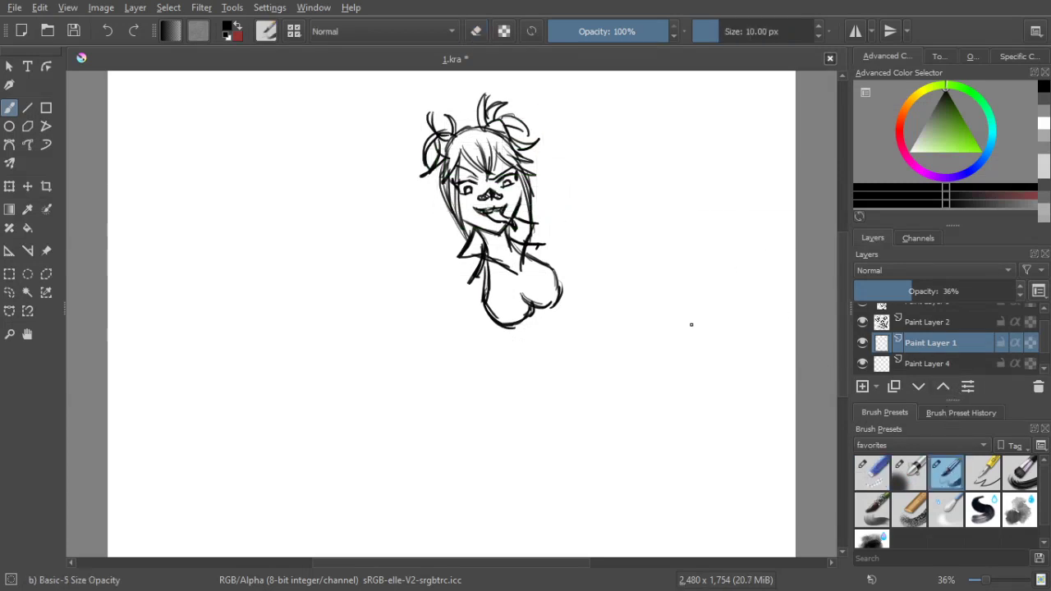
left_click_drag(479, 259, 468, 286)
left_click_drag(662, 250, 700, 259)
key("ctrl+z")
On Paint Layer 2, sketch the upper-arm line beside the bust and the opposite shoulder line, undoing the misplaced strokes
left_click(945, 323)
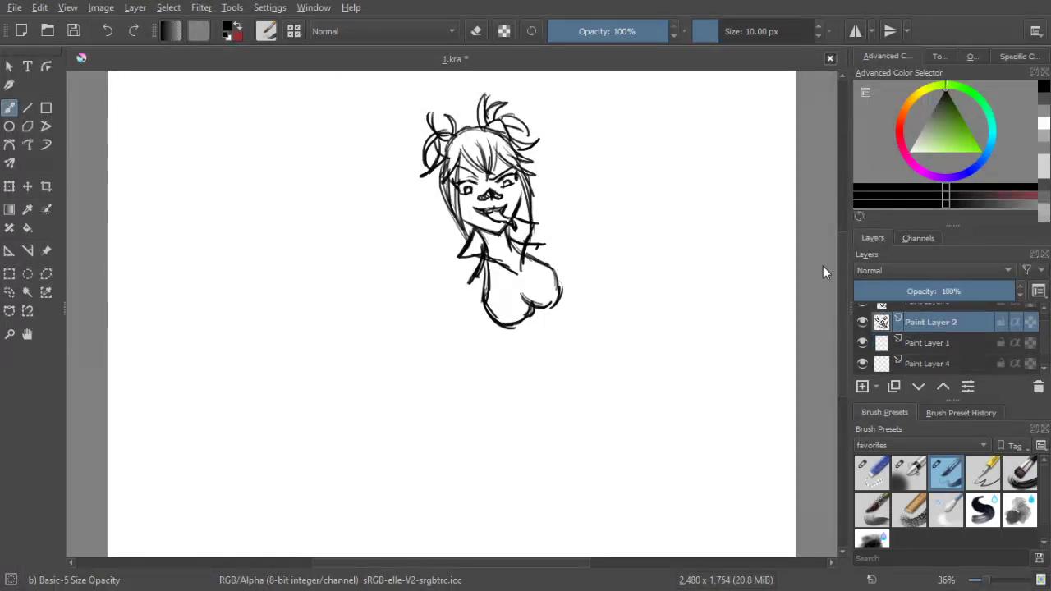
left_click_drag(469, 289, 474, 308)
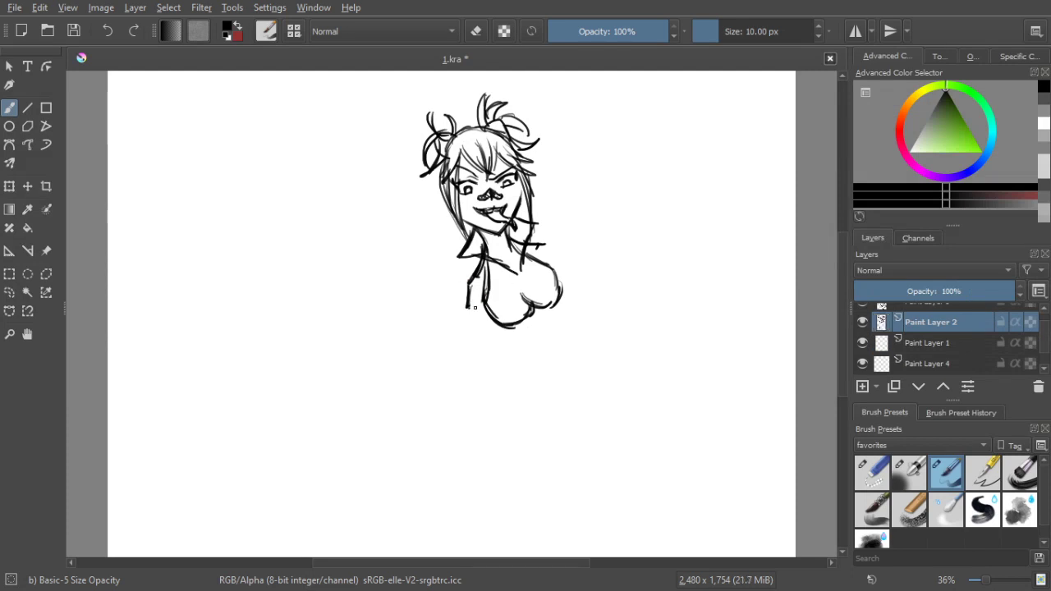
left_click_drag(549, 248, 560, 271)
key("ctrl+z")
key("ctrl+z")
key("ctrl+z")
key("ctrl+z")
key("ctrl+z")
left_click_drag(544, 245, 563, 254)
Rename Paint Layer 4 as "shades" and make it the active layer
left_click(942, 359)
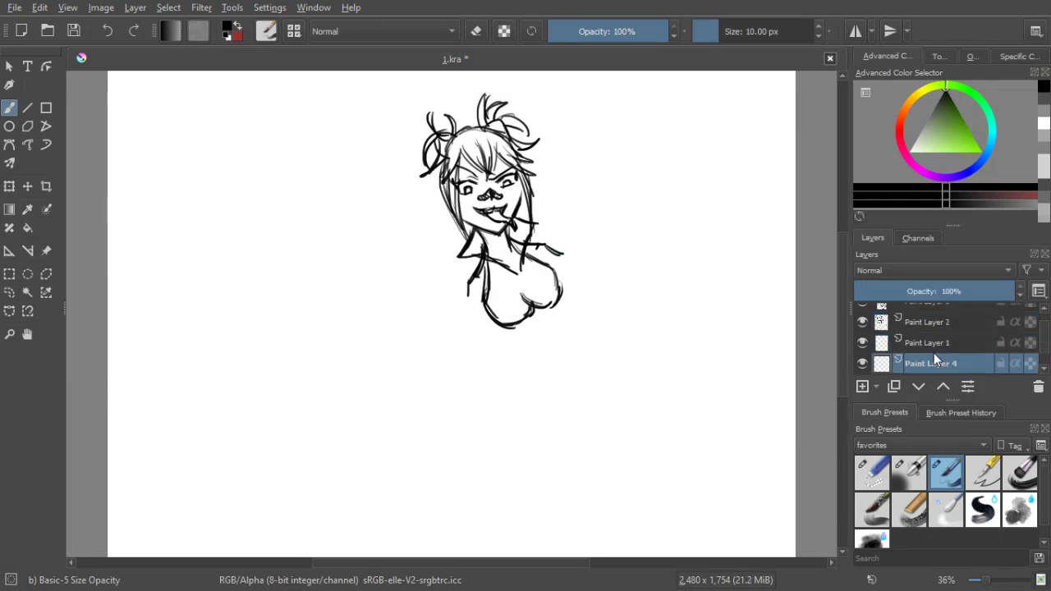
double_click(939, 361)
type("shades")
left_click(927, 340)
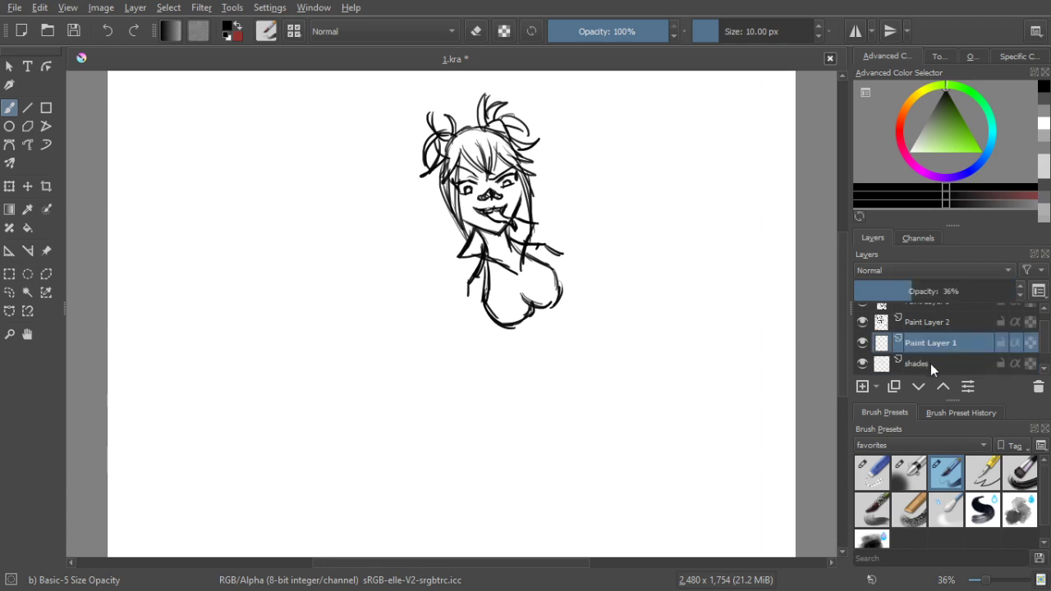
left_click(930, 364)
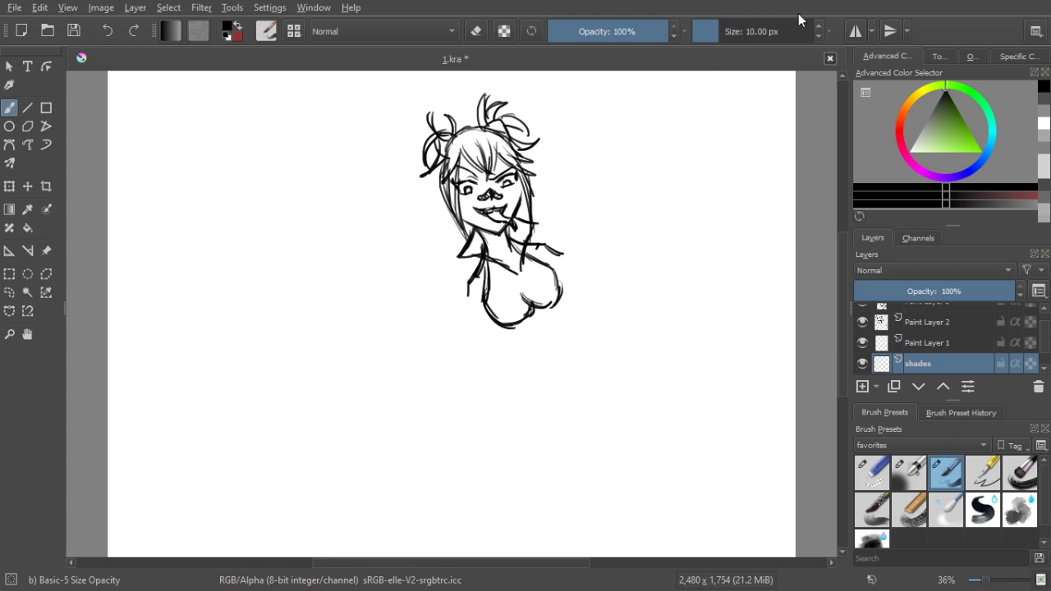
Enlarge the brush to 44 px and fill the bust area of the top with black on the shades layer
key("bracketright")
key("bracketright")
key("bracketright")
key("bracketright")
key("bracketright")
key("bracketright")
key("bracketright")
key("bracketright")
key("bracketright")
key("bracketright")
key("bracketright")
key("bracketright")
key("bracketright")
key("bracketright")
key("bracketright")
key("bracketright")
key("bracketright")
key("bracketright")
mouse_move(493, 276)
left_mouse_down()
mouse_move(503, 271)
mouse_move(526, 294)
mouse_move(526, 256)
mouse_move(547, 269)
mouse_move(550, 299)
mouse_move(552, 286)
mouse_move(534, 303)
mouse_move(538, 279)
mouse_move(545, 292)
mouse_move(521, 303)
mouse_move(522, 318)
mouse_move(493, 322)
mouse_move(493, 283)
mouse_move(488, 295)
mouse_move(503, 279)
mouse_move(513, 312)
mouse_move(524, 311)
left_mouse_up()
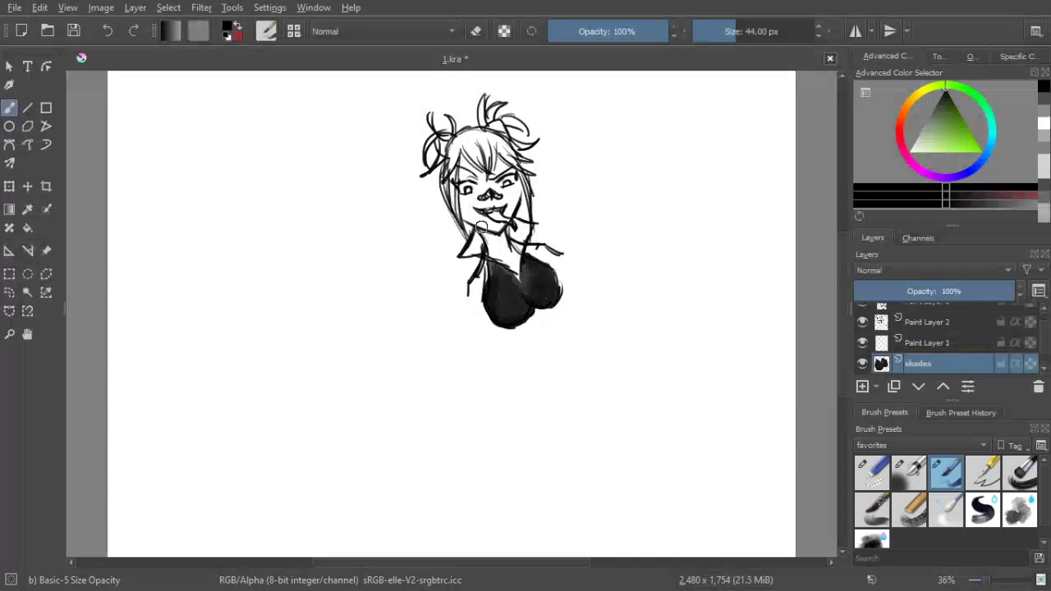
Reduce the brush to 24 px, pick a light grey, and paint shadows on the neck and collar
key("bracketleft")
key("bracketleft")
key("bracketleft")
mouse_move(945, 105)
left_mouse_down()
mouse_move(913, 109)
mouse_move(889, 127)
left_mouse_up()
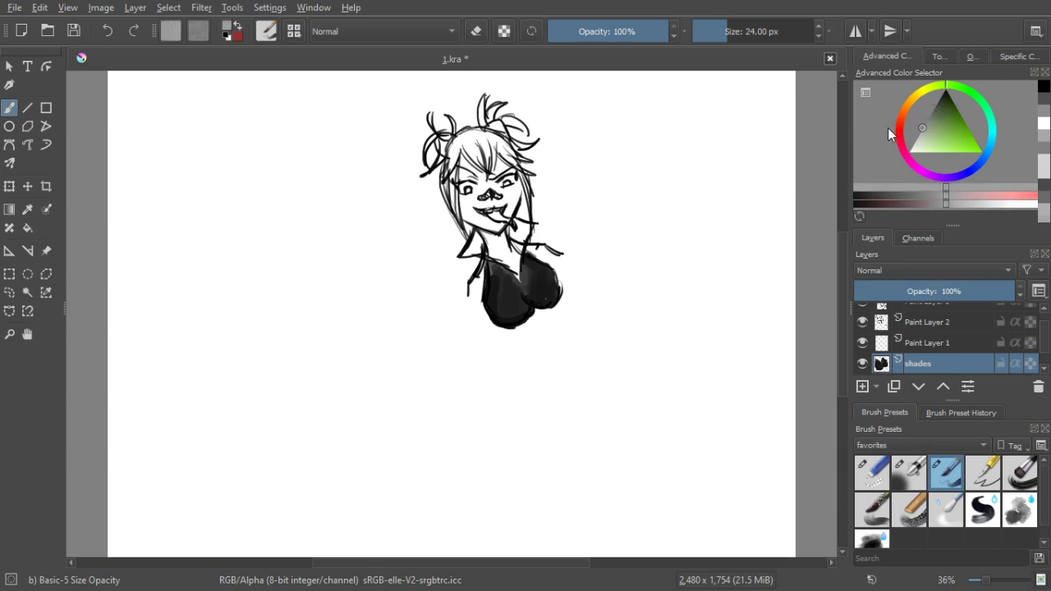
mouse_move(515, 231)
left_mouse_down()
mouse_move(517, 269)
mouse_move(514, 240)
mouse_move(479, 242)
mouse_move(499, 262)
left_mouse_up()
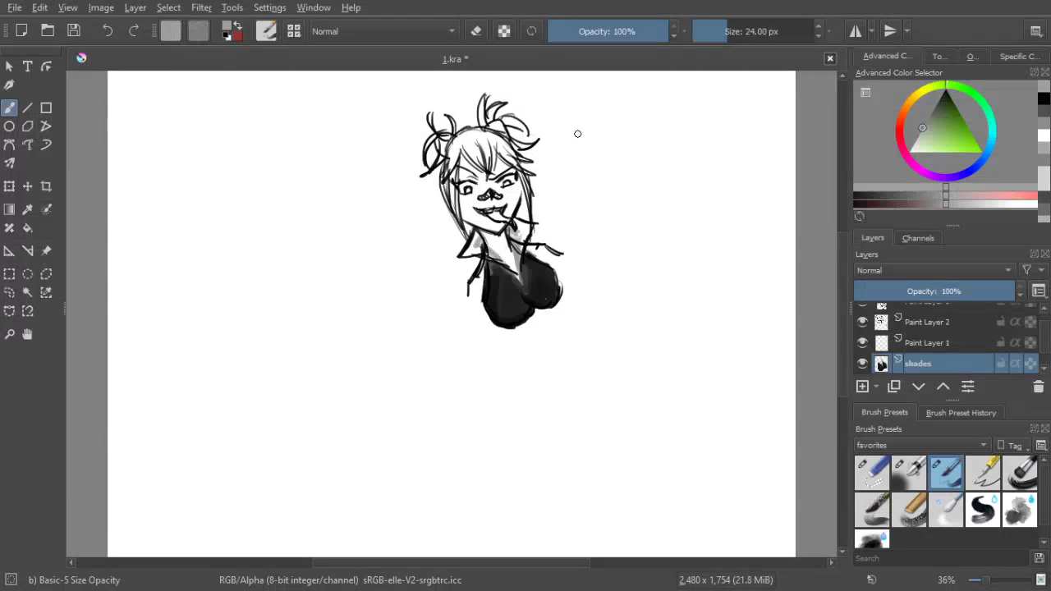
Pick a slightly darker grey and shade the character's fringe and side strands, undoing the excess strokes
left_click(920, 132)
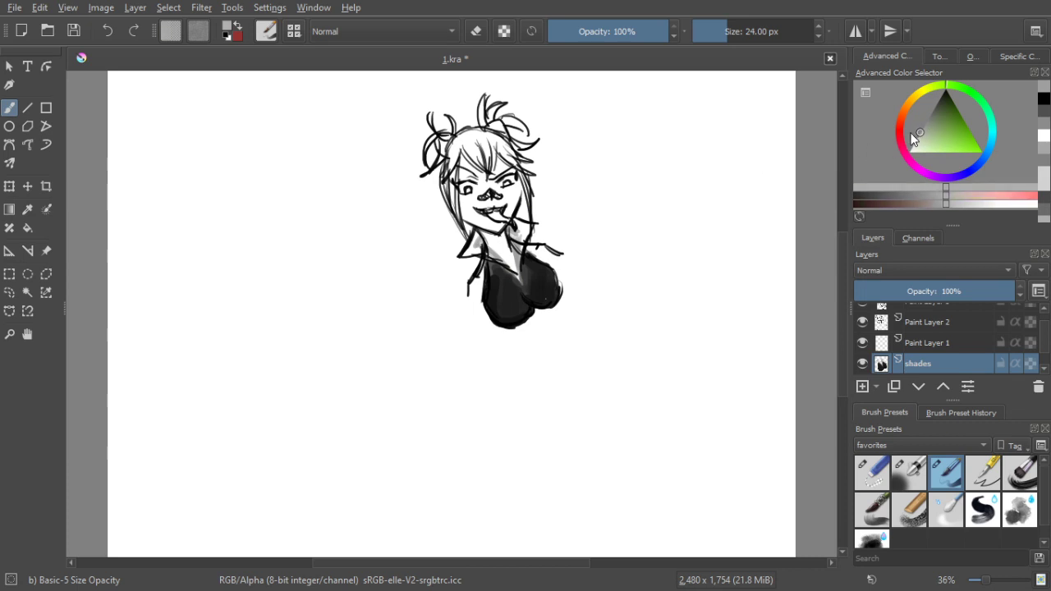
left_click_drag(461, 223, 451, 165)
mouse_move(450, 202)
left_mouse_down()
mouse_move(452, 148)
mouse_move(466, 131)
mouse_move(489, 169)
mouse_move(492, 145)
mouse_move(463, 145)
mouse_move(460, 133)
mouse_move(462, 148)
mouse_move(481, 133)
mouse_move(463, 140)
mouse_move(501, 148)
left_mouse_up()
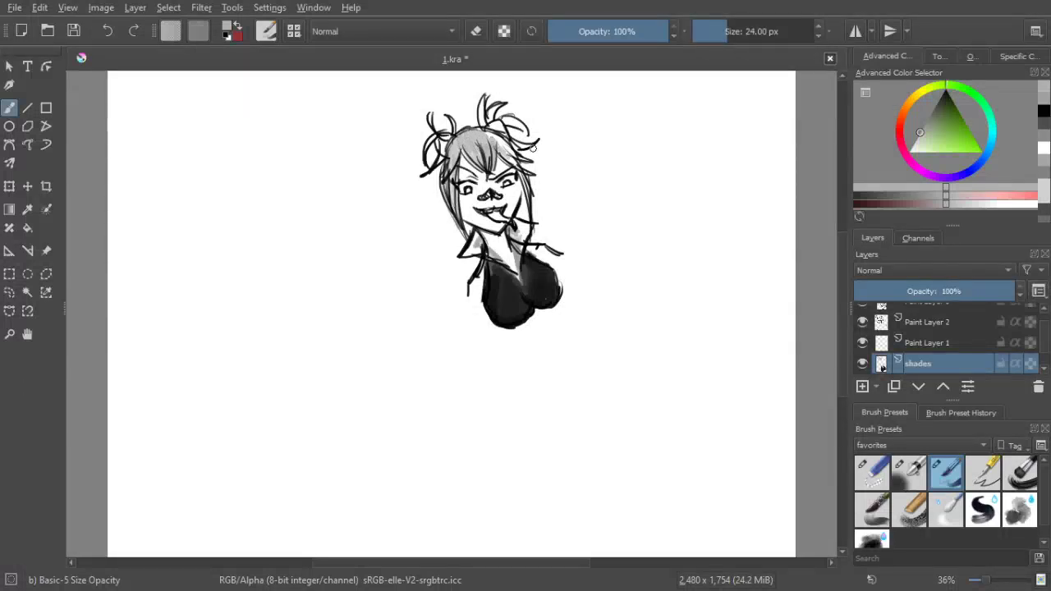
key("ctrl+z")
key("ctrl+z")
key("ctrl+z")
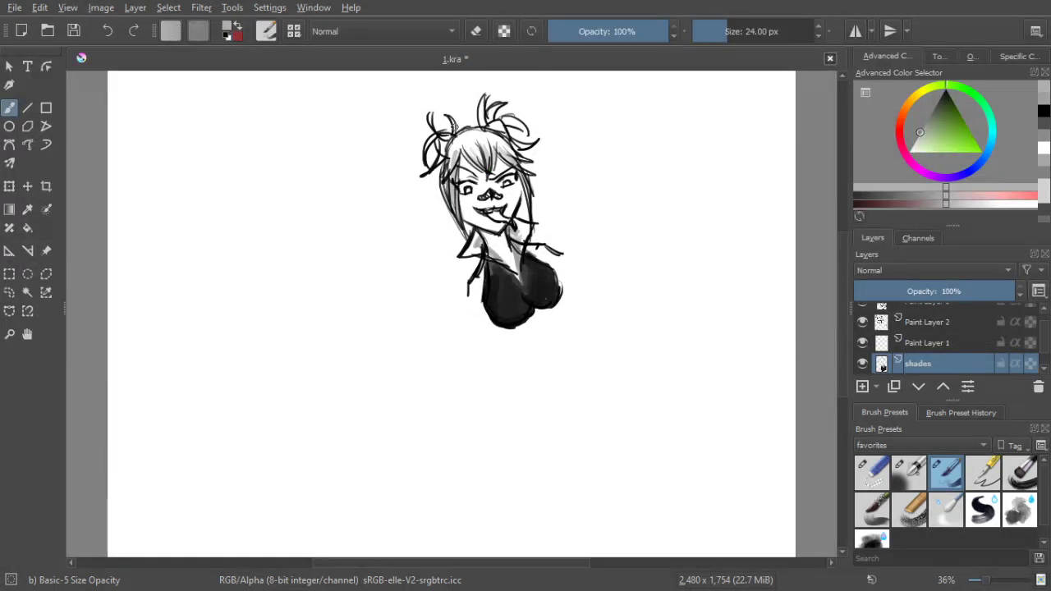
Paint grey shadows at the base of both tied-up hair buns on the shades layer
left_click_drag(491, 127, 509, 133)
left_click_drag(443, 146, 449, 140)
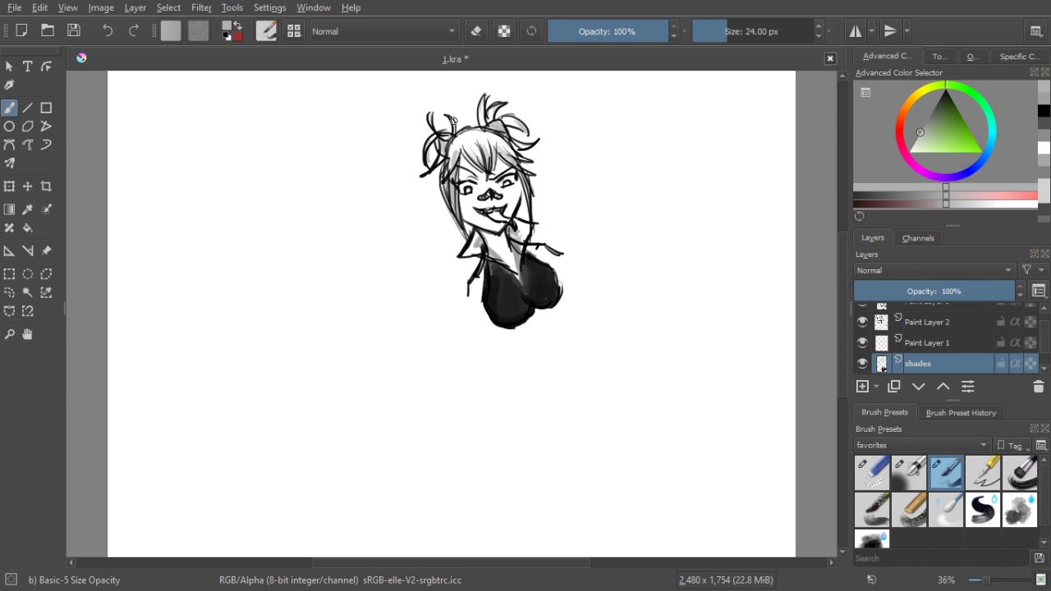
left_click_drag(438, 159, 452, 167)
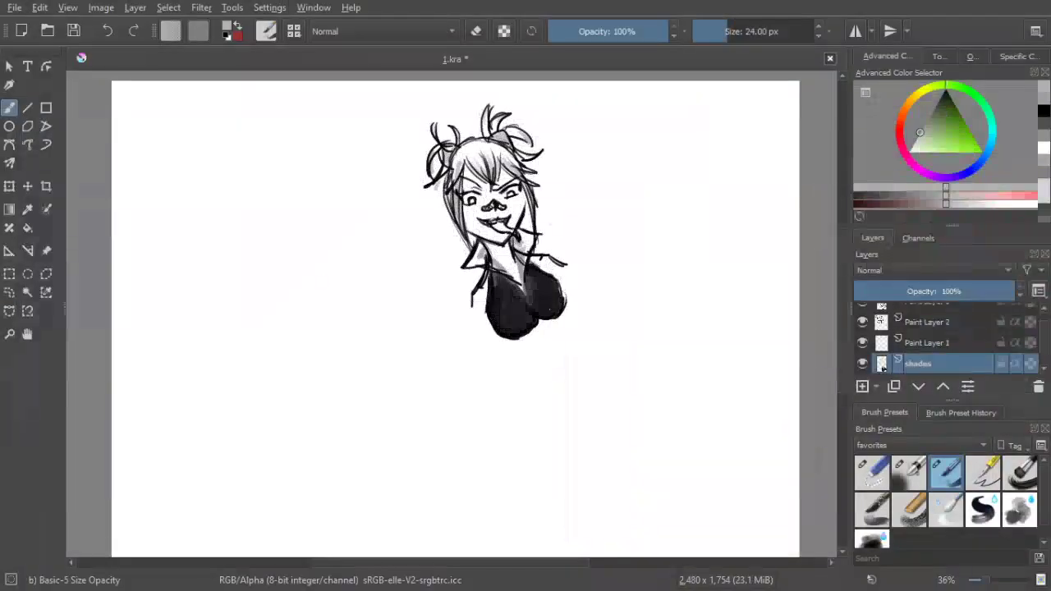
Group Paint Layer 3, Paint Layer 2, Paint Layer 1 and shades into one layer group
left_click(8, 291)
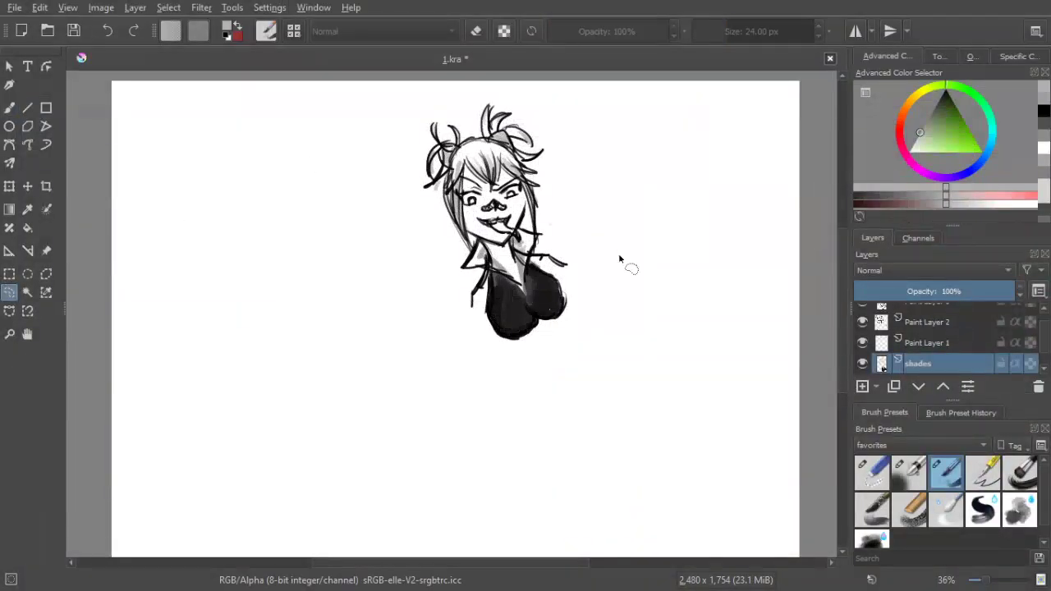
scroll(1043, 337, "up", 1)
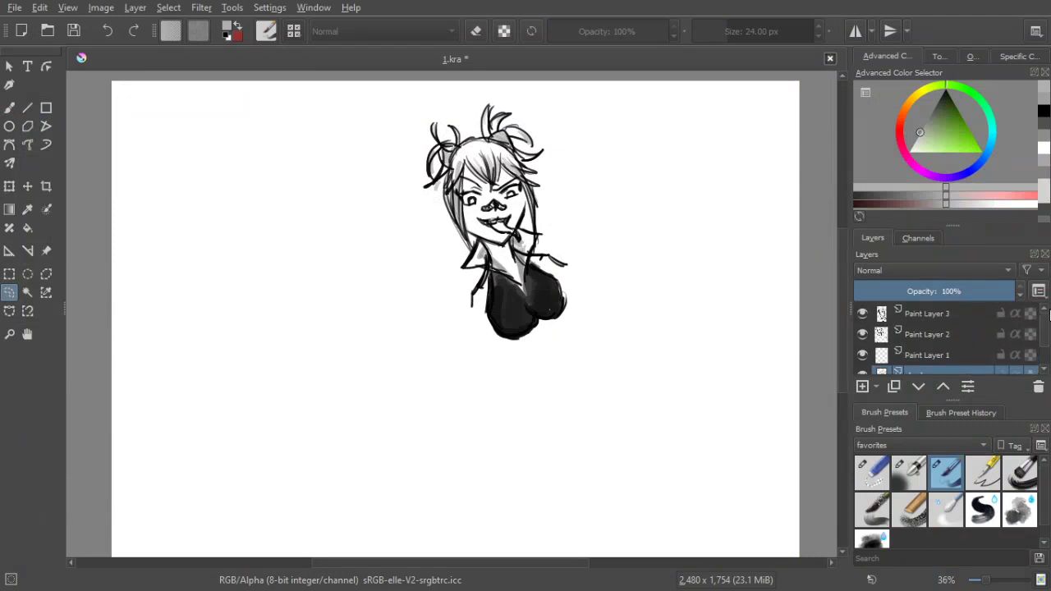
left_click(939, 313)
scroll(1043, 337, "down", 2)
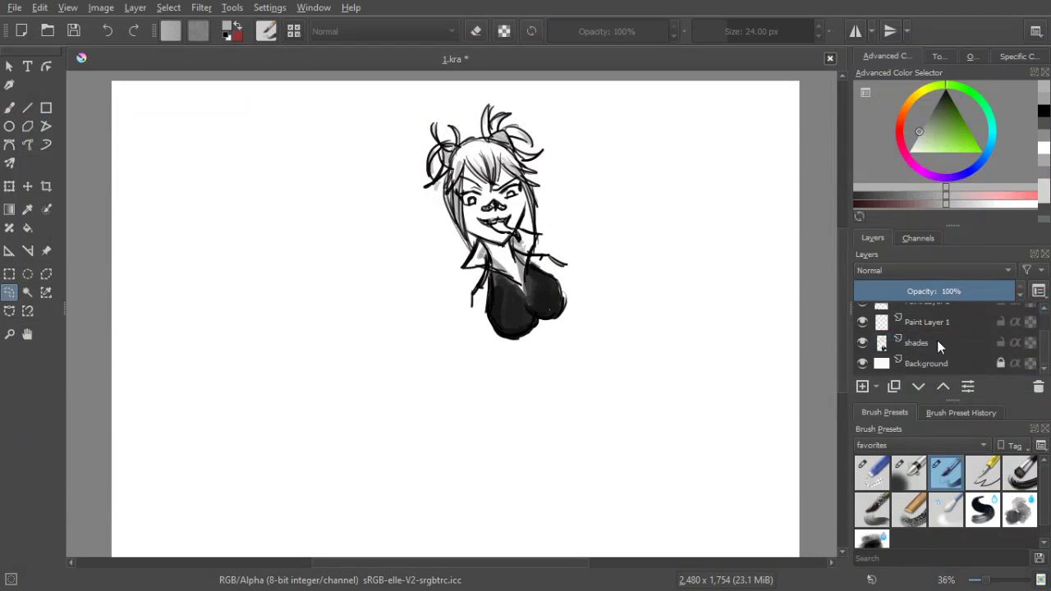
left_click(960, 342, "shift")
scroll(1043, 345, "up", 2)
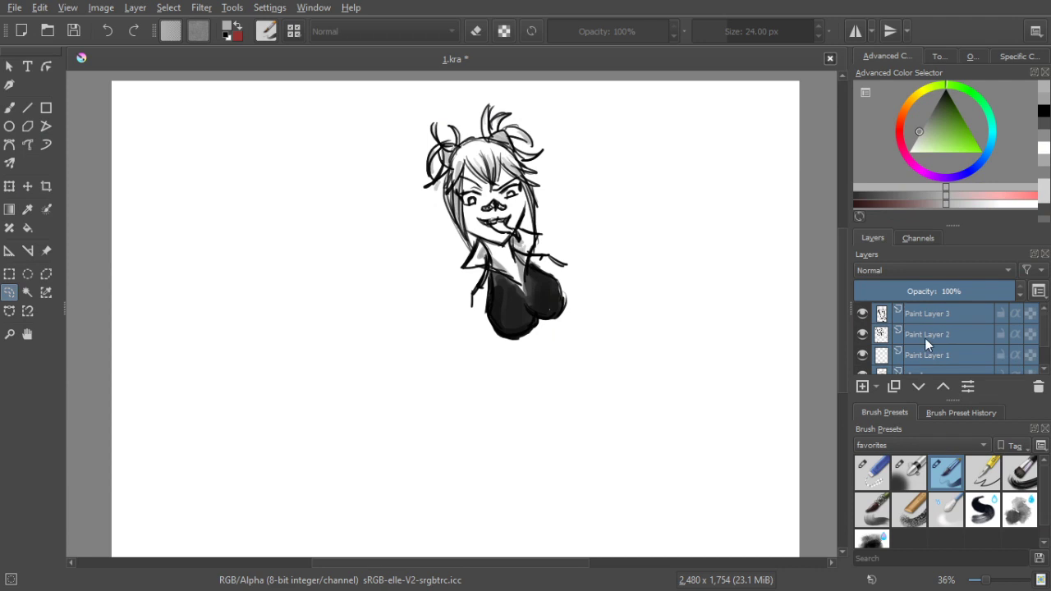
key("ctrl+g")
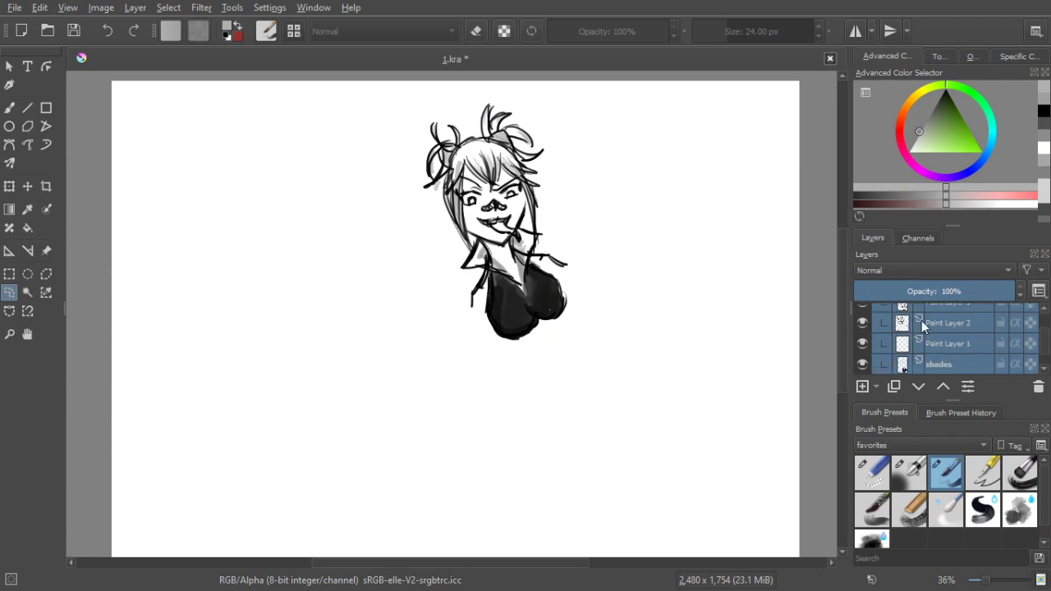
Move the whole layer group to the upper-left corner of the canvas with the Transform tool, and save the document
scroll(1043, 350, "up", 2)
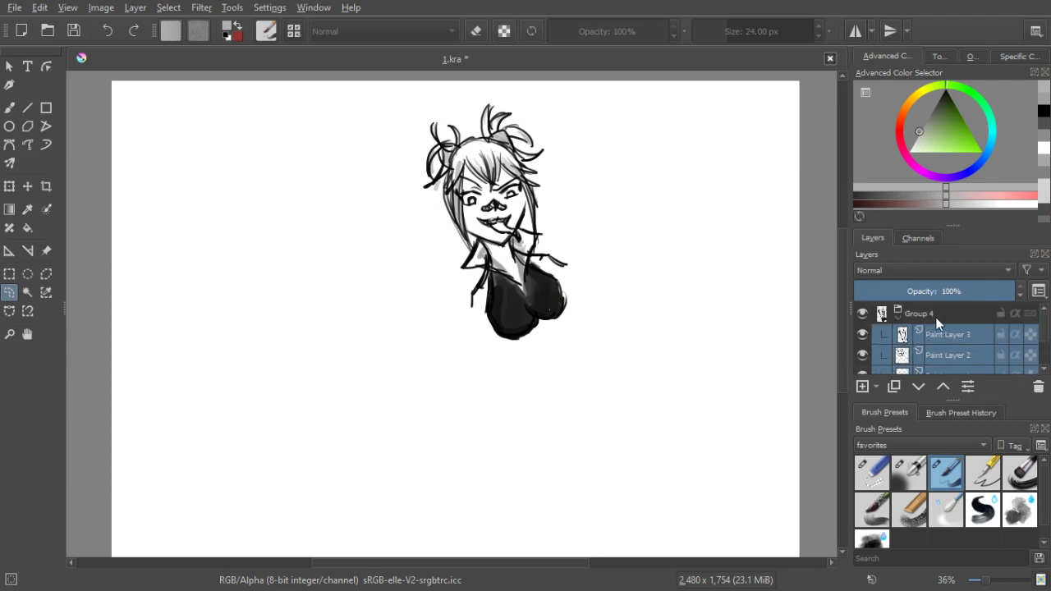
left_click(925, 323)
left_click(9, 187)
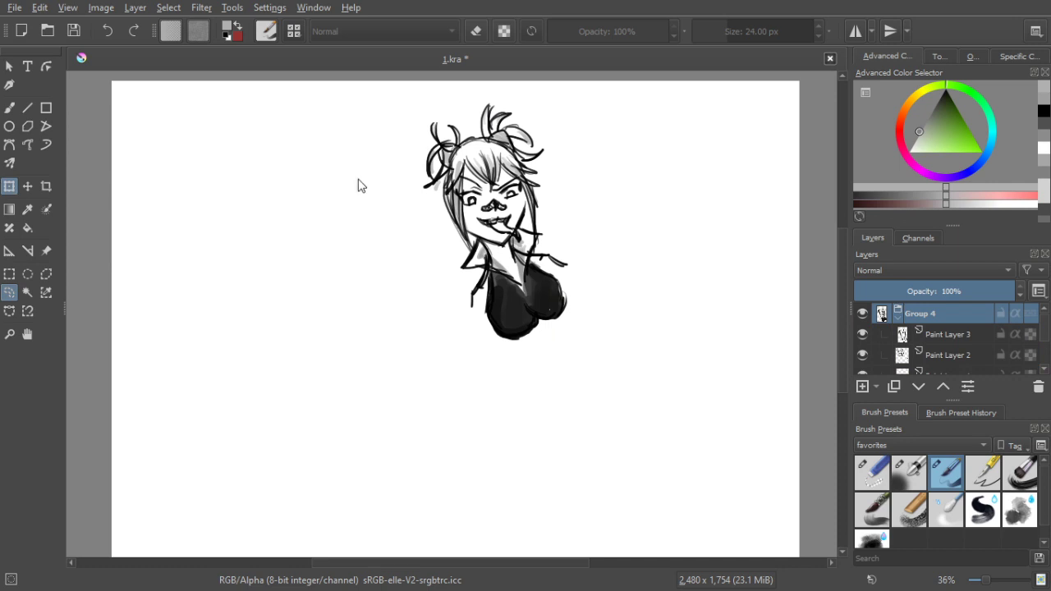
mouse_move(528, 211)
left_mouse_down()
mouse_move(265, 211)
mouse_move(250, 198)
left_mouse_up()
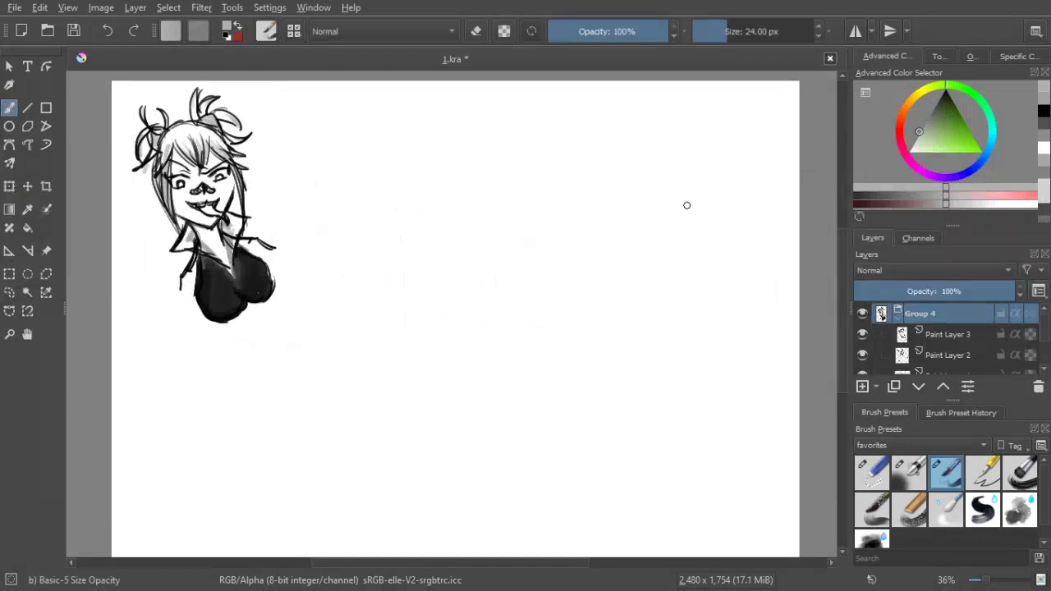
key("ctrl+s")
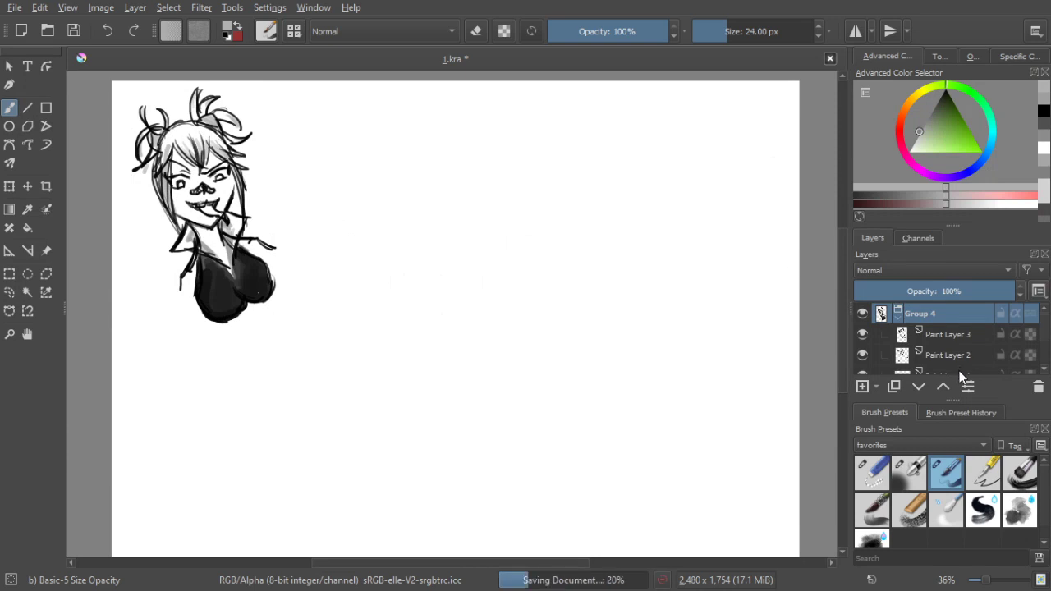
On Paint Layer 1, sketch a second head's rounded cranium and curved eye guideline in light grey, beside the first character
left_click(960, 337)
left_click(995, 359)
scroll(981, 361, "down", 1)
left_click(948, 348)
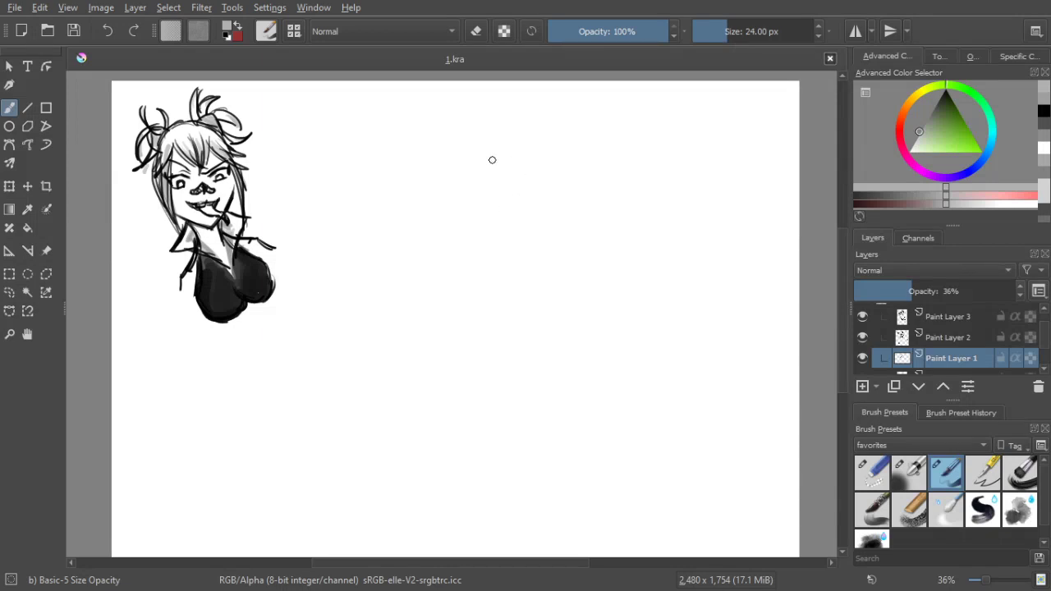
left_click_drag(511, 241, 511, 143)
mouse_move(500, 157)
left_mouse_down()
mouse_move(534, 165)
mouse_move(545, 235)
left_mouse_up()
mouse_move(468, 215)
left_mouse_down()
mouse_move(482, 247)
mouse_move(475, 229)
mouse_move(509, 207)
mouse_move(483, 216)
mouse_move(525, 201)
mouse_move(483, 221)
mouse_move(525, 206)
mouse_move(549, 218)
left_mouse_up()
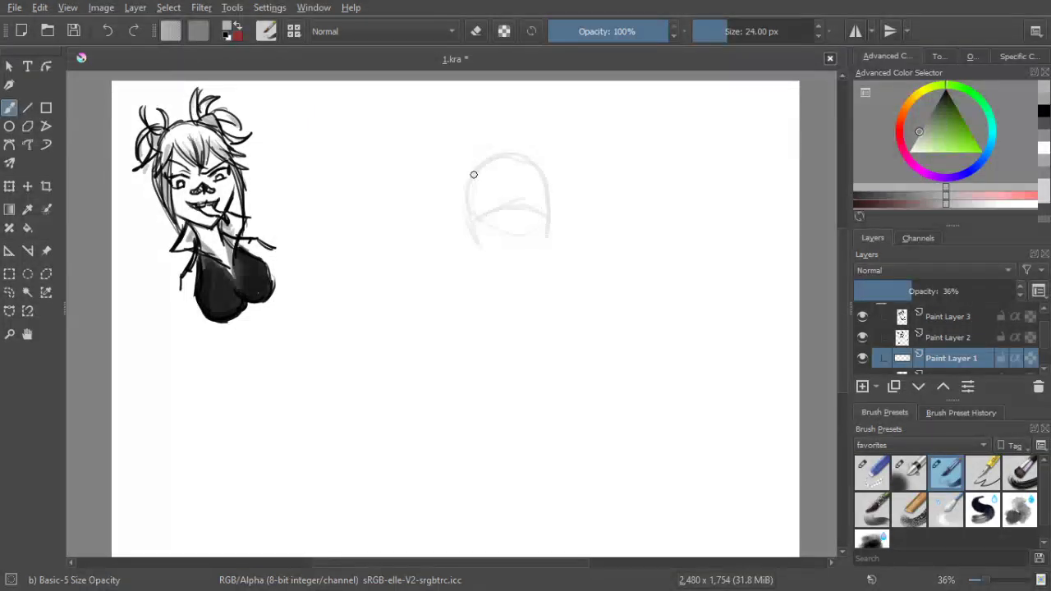
Sketch the sides of the new head and its angular jaw and chin in light grey
left_click_drag(467, 183, 467, 230)
mouse_move(540, 168)
left_mouse_down()
mouse_move(554, 233)
mouse_move(530, 274)
left_mouse_up()
left_click_drag(552, 234, 525, 279)
mouse_move(469, 249)
left_mouse_down()
mouse_move(513, 272)
mouse_move(528, 241)
mouse_move(523, 273)
mouse_move(544, 245)
left_mouse_up()
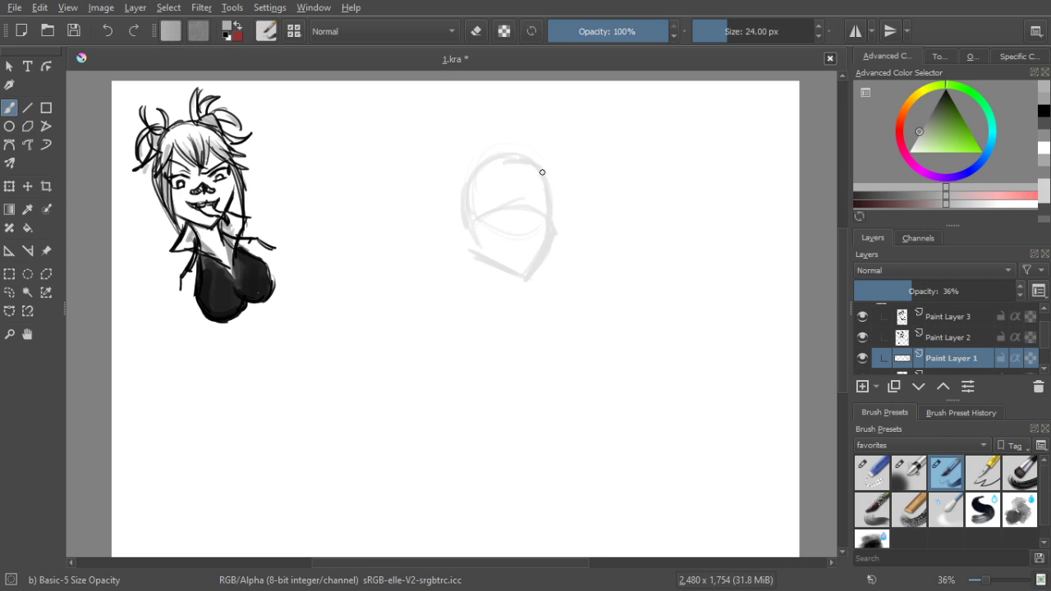
left_click_drag(553, 213, 550, 224)
On Paint Layer 2, reduce the brush to 10 px, pick black, and draw the upper eyelids and nose mark
left_click(920, 337)
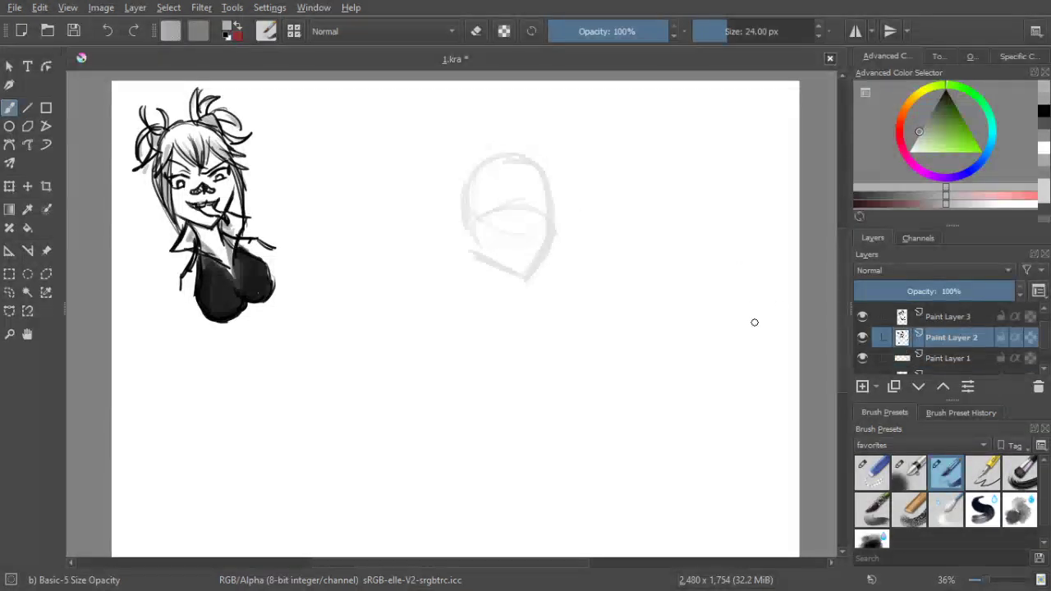
key("bracketleft")
key("bracketleft")
key("bracketleft")
key("bracketleft")
key("bracketleft")
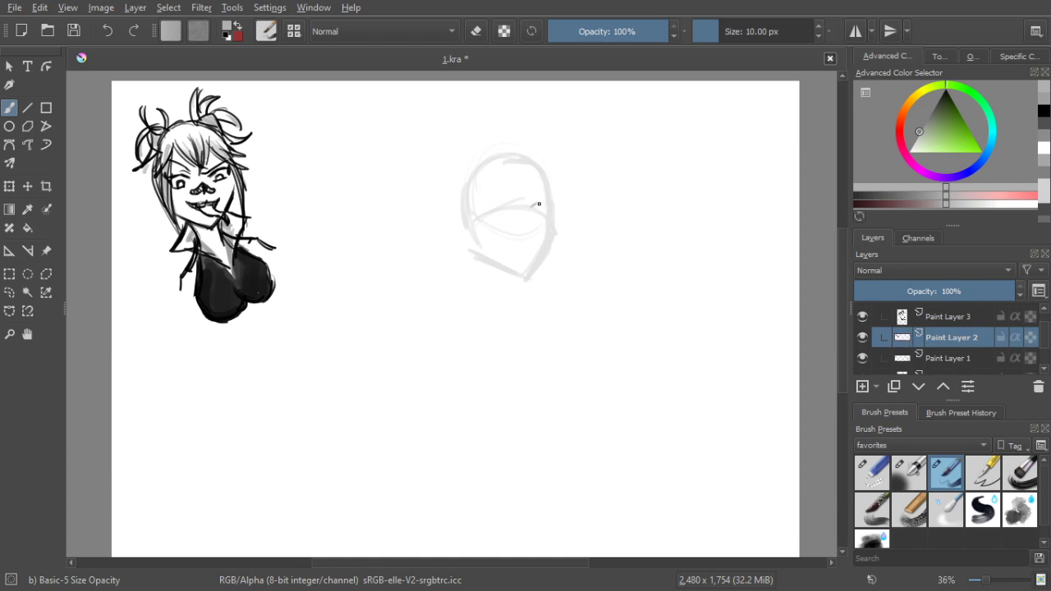
left_click(946, 107)
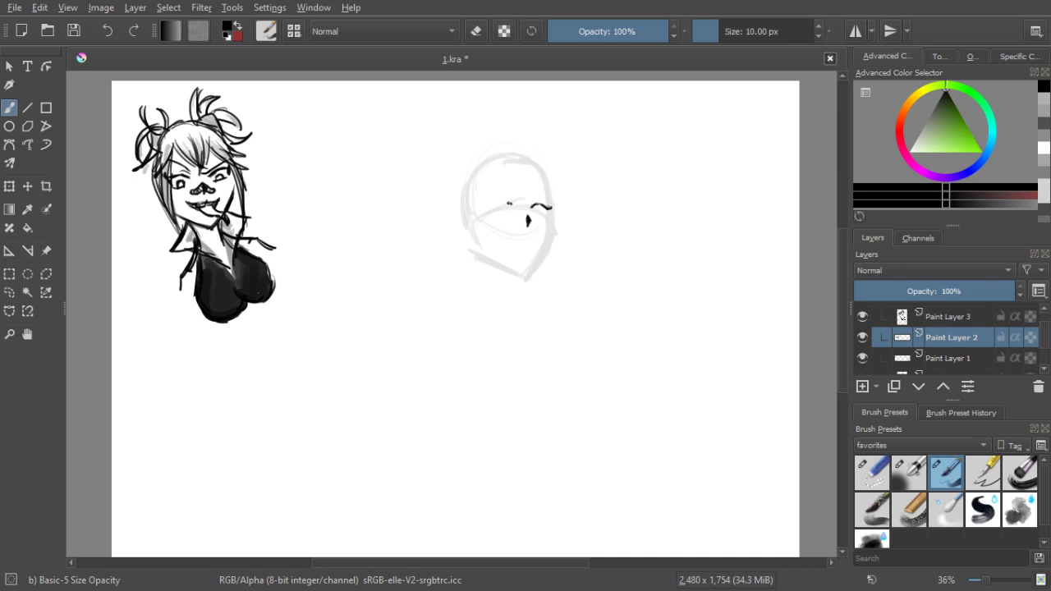
left_click_drag(495, 201, 509, 203)
Draw the lower contours and round irises of both eyes, undoing the misplaced strokes
scroll(493, 182, "up", 1)
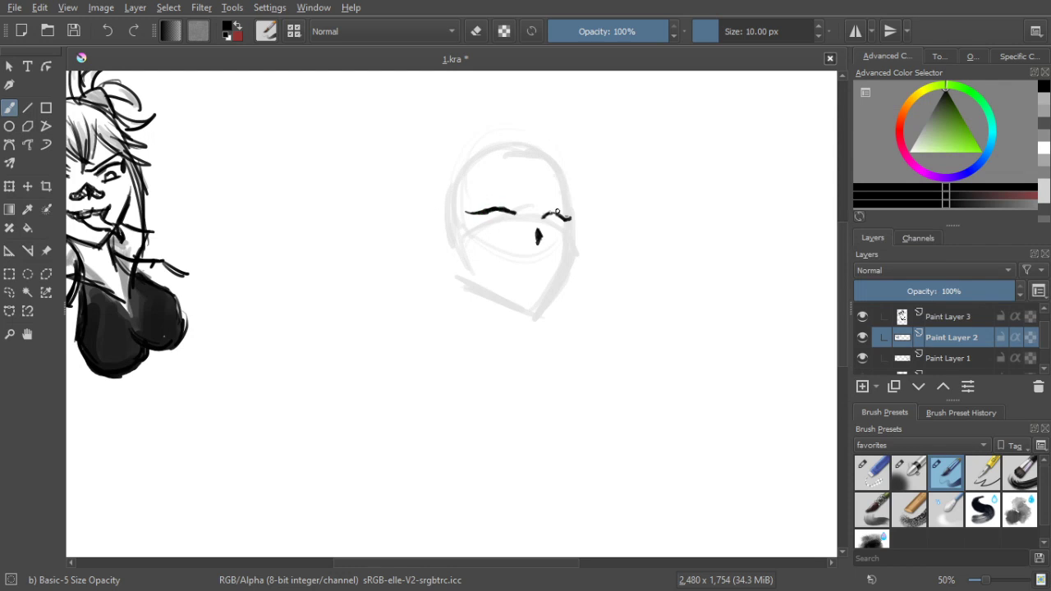
mouse_move(564, 216)
left_mouse_down()
mouse_move(577, 218)
mouse_move(547, 230)
mouse_move(557, 230)
left_mouse_up()
key("ctrl+z")
key("ctrl+z")
left_click_drag(564, 220, 562, 230)
left_click_drag(546, 232, 552, 237)
mouse_move(481, 215)
left_mouse_down()
mouse_move(491, 236)
mouse_move(503, 236)
left_mouse_up()
mouse_move(495, 221)
left_mouse_down()
mouse_move(492, 232)
mouse_move(504, 218)
mouse_move(509, 225)
mouse_move(498, 222)
left_mouse_up()
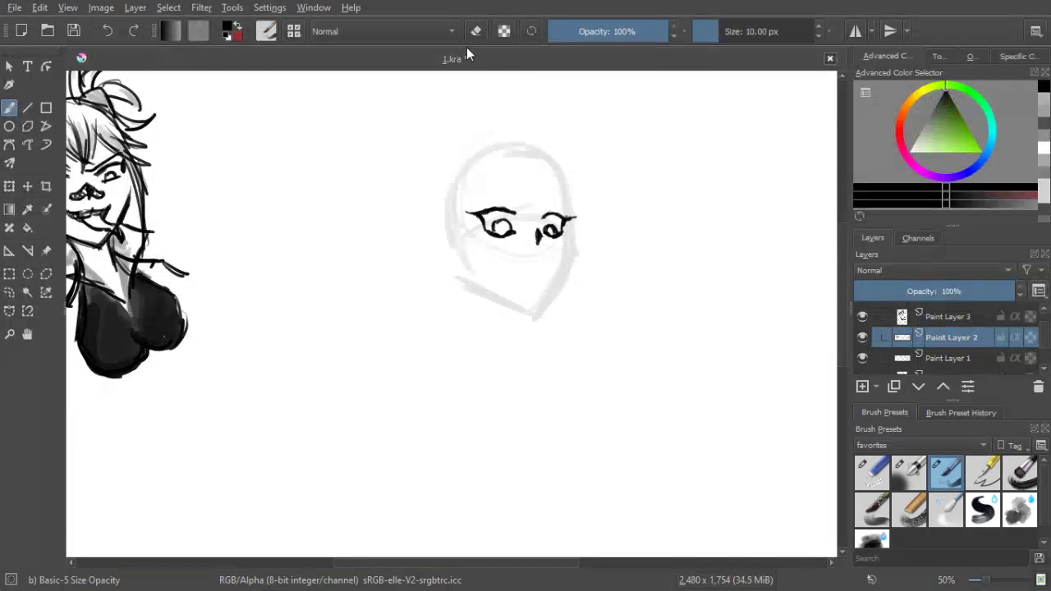
Clean up the far eye's iris with the eraser and draw the slightly open mouth below the nose
key("e")
left_click_drag(551, 223, 555, 227)
left_click_drag(531, 268, 522, 268)
left_click_drag(509, 273, 507, 272)
left_click_drag(518, 275, 538, 279)
Ink both sides of the jaw down to the pointed chin, and the forehead contour above the far eye
left_click_drag(563, 238, 542, 298)
left_click_drag(565, 259, 538, 306)
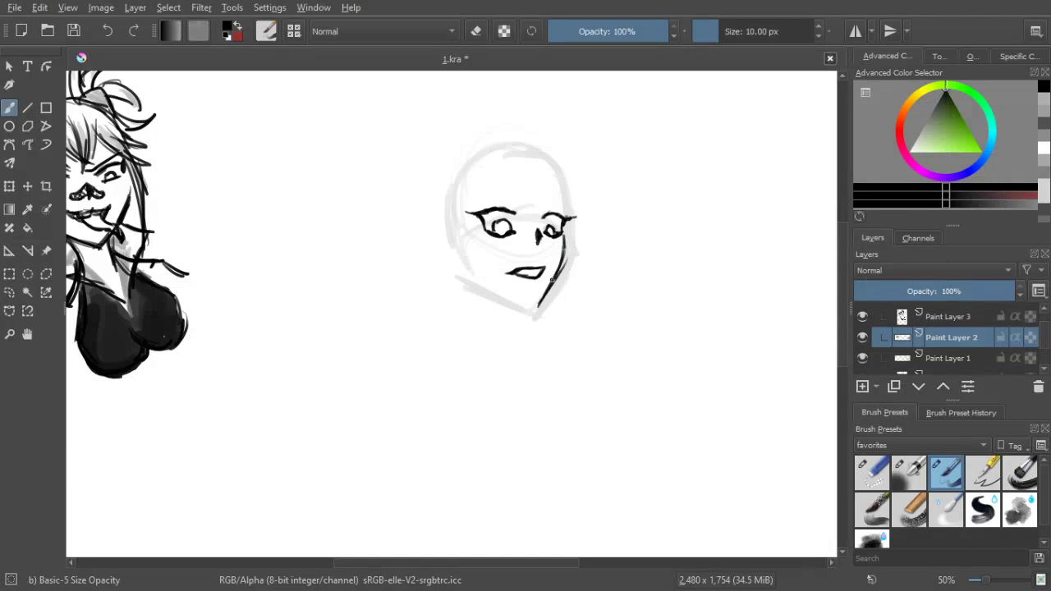
left_click_drag(563, 244, 534, 310)
left_click_drag(458, 279, 528, 311)
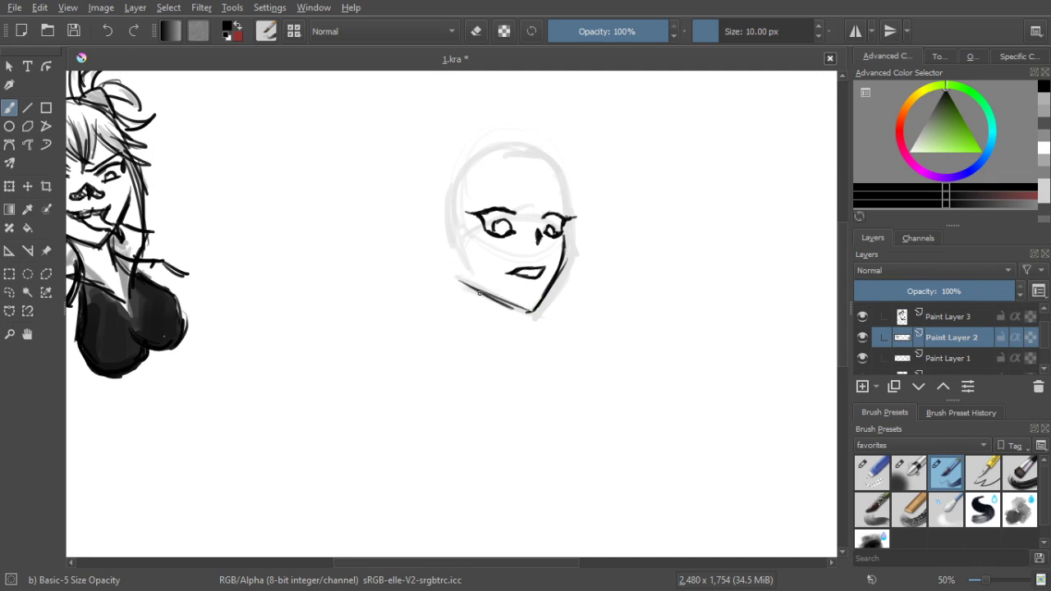
left_click_drag(466, 285, 532, 314)
left_click_drag(523, 168, 564, 206)
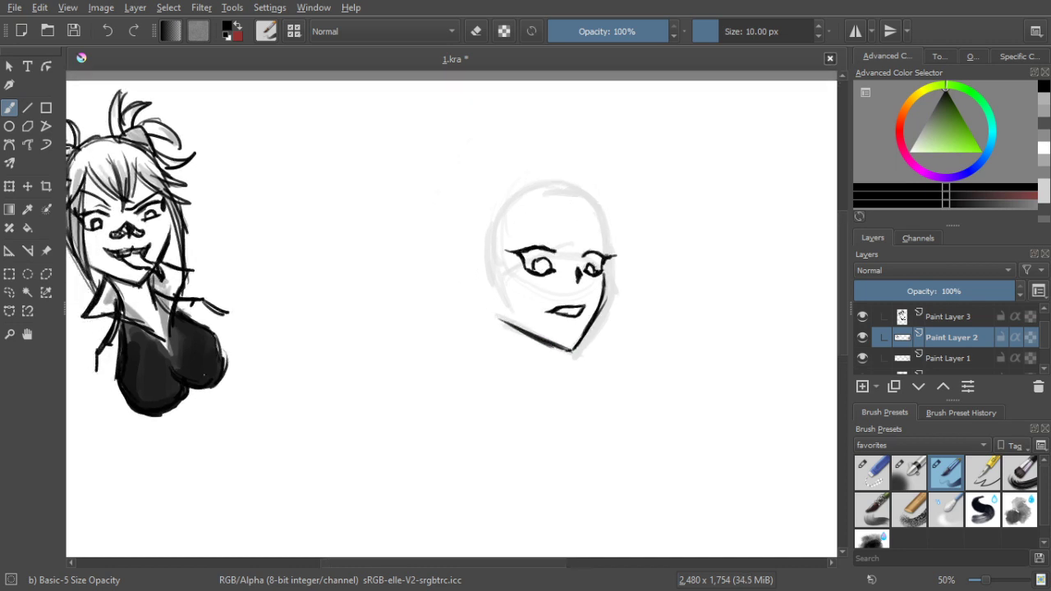
mouse_move(605, 246)
left_mouse_down()
mouse_move(613, 254)
mouse_move(602, 206)
left_mouse_up()
left_click_drag(519, 194, 508, 157)
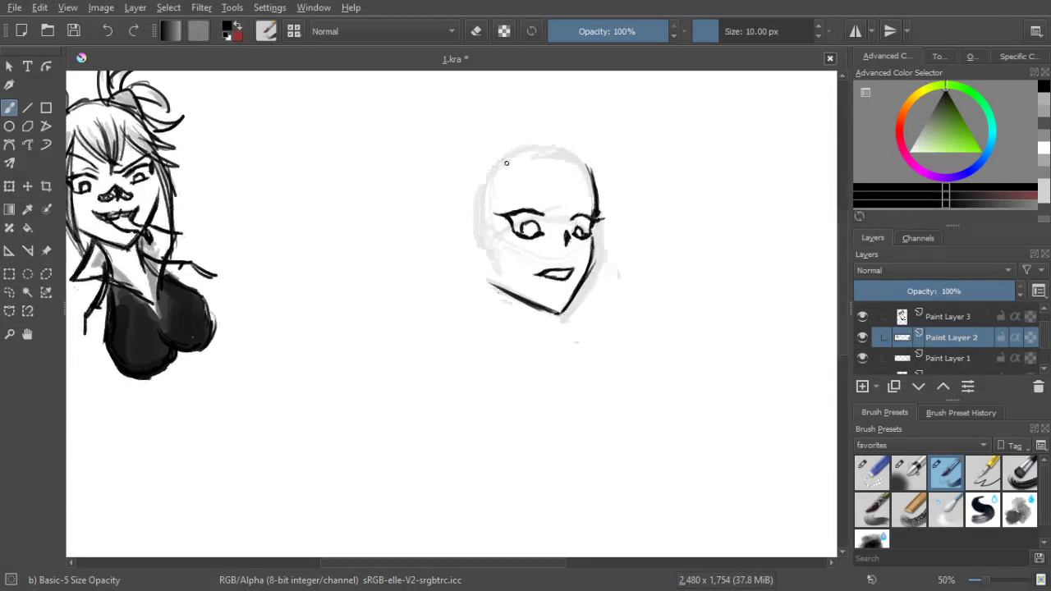
left_click_drag(583, 255, 579, 267)
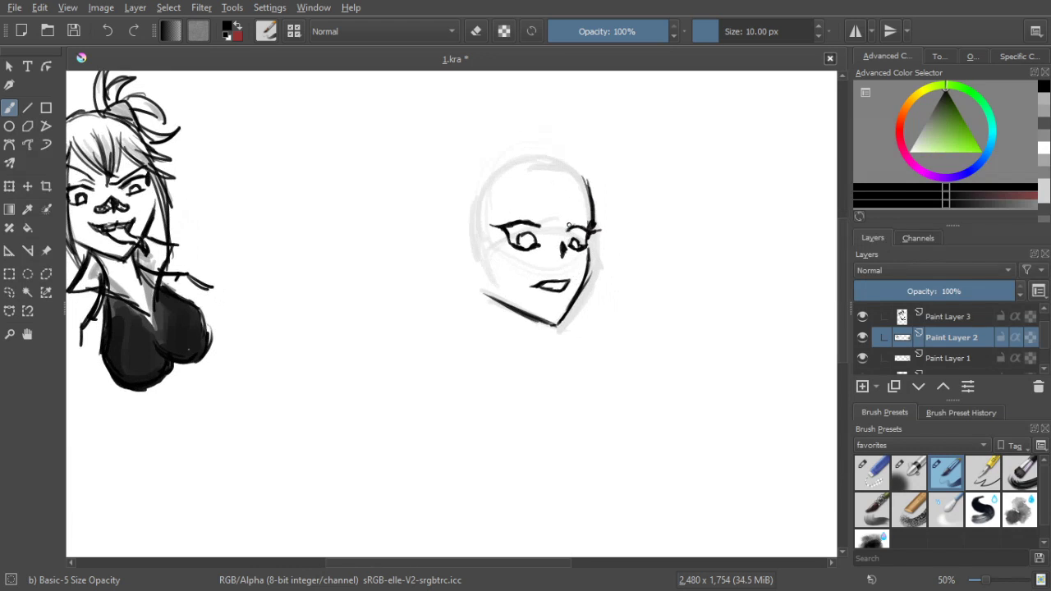
Draw eyebrows above both eyes, undoing the misplaced strokes, and touch up the far eye
left_click_drag(563, 220, 585, 214)
left_click_drag(578, 217, 593, 220)
mouse_move(541, 217)
left_mouse_down()
mouse_move(520, 209)
mouse_move(544, 219)
left_mouse_up()
key("ctrl+z")
key("ctrl+z")
mouse_move(573, 239)
left_mouse_down()
mouse_move(581, 244)
mouse_move(570, 241)
left_mouse_up()
Draw the pointed fringe strands falling from the crown over the forehead
scroll(516, 219, "down", 1)
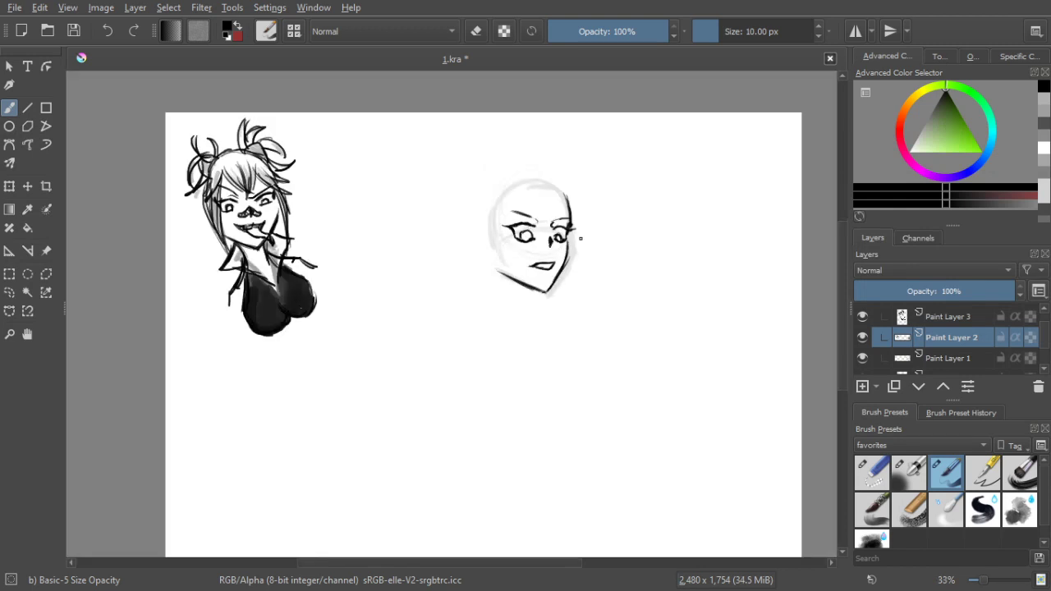
scroll(558, 215, "up", 1)
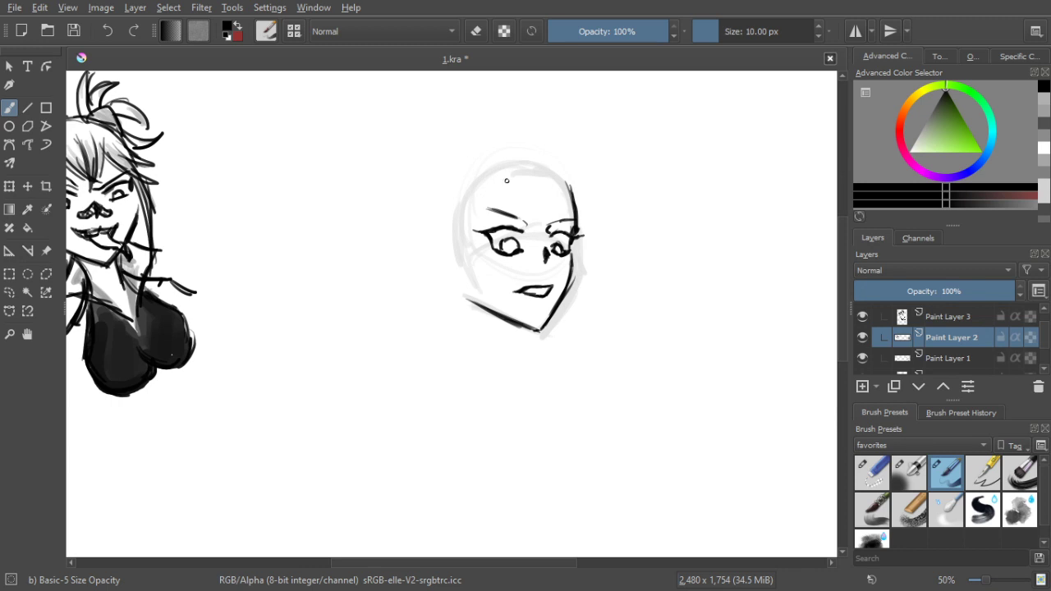
mouse_move(524, 206)
left_mouse_down()
mouse_move(497, 165)
mouse_move(526, 207)
left_mouse_up()
left_click_drag(497, 171, 517, 218)
left_click_drag(506, 183, 533, 214)
left_click_drag(505, 167, 544, 214)
left_click_drag(510, 161, 547, 219)
mouse_move(530, 161)
left_mouse_down()
mouse_move(549, 225)
mouse_move(570, 195)
mouse_move(562, 218)
left_mouse_up()
left_click_drag(553, 147, 567, 169)
mouse_move(565, 168)
left_mouse_down()
mouse_move(573, 206)
mouse_move(566, 163)
left_mouse_up()
left_click_drag(567, 169, 570, 209)
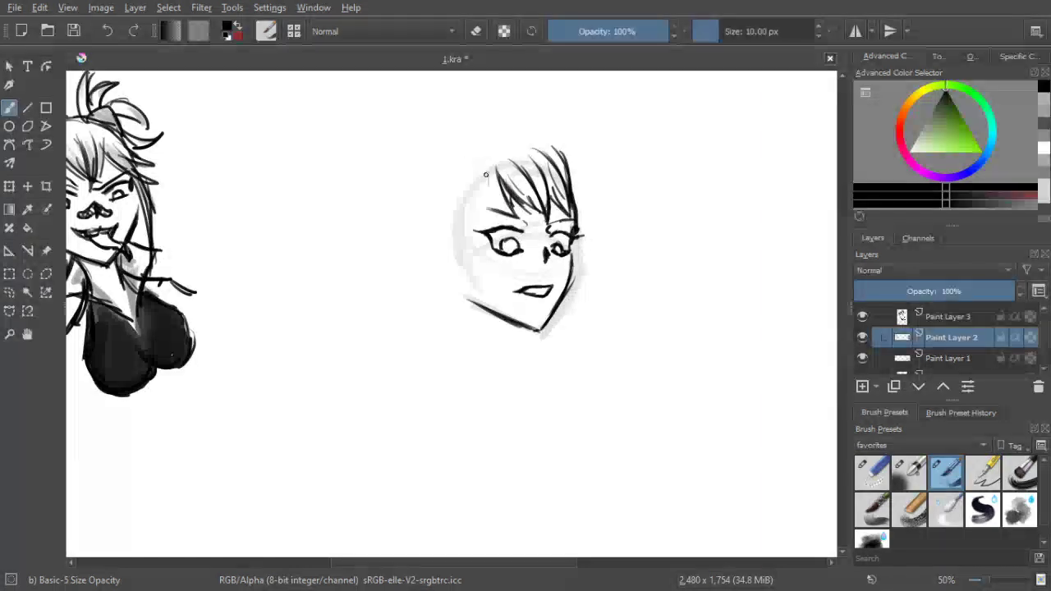
Add the outer fringe strands at both temples and the hair contour over the crown
left_click_drag(492, 161, 503, 218)
mouse_move(497, 149)
left_mouse_down()
mouse_move(540, 143)
mouse_move(563, 163)
mouse_move(578, 202)
left_mouse_up()
left_click_drag(577, 163, 575, 215)
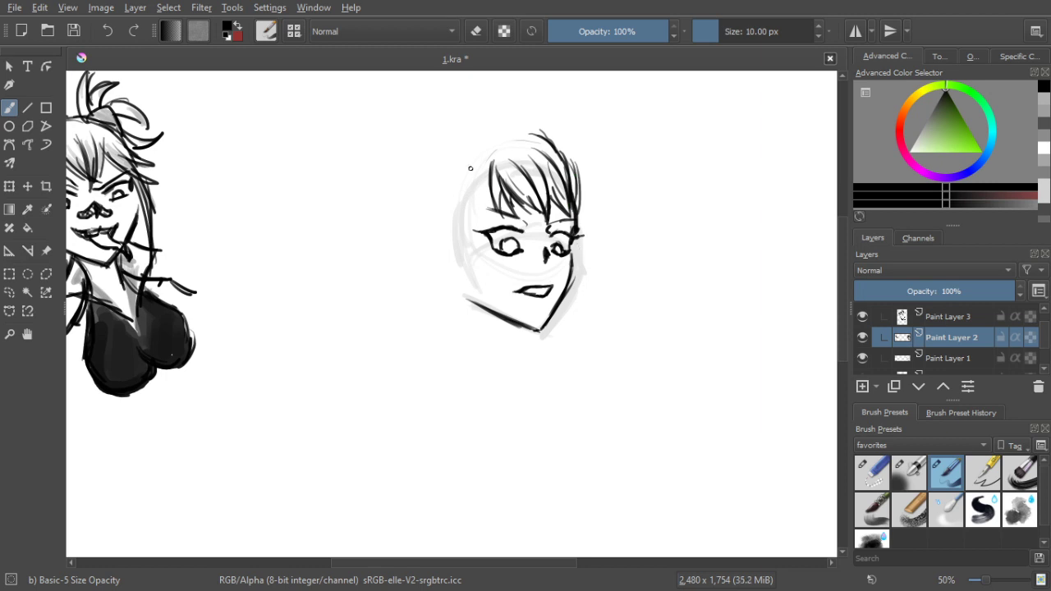
left_click_drag(531, 130, 564, 158)
Draw long hair strands falling past both sides of the face to below the chin
left_click_drag(480, 222, 485, 294)
left_click_drag(489, 186, 495, 322)
left_click_drag(474, 271, 532, 376)
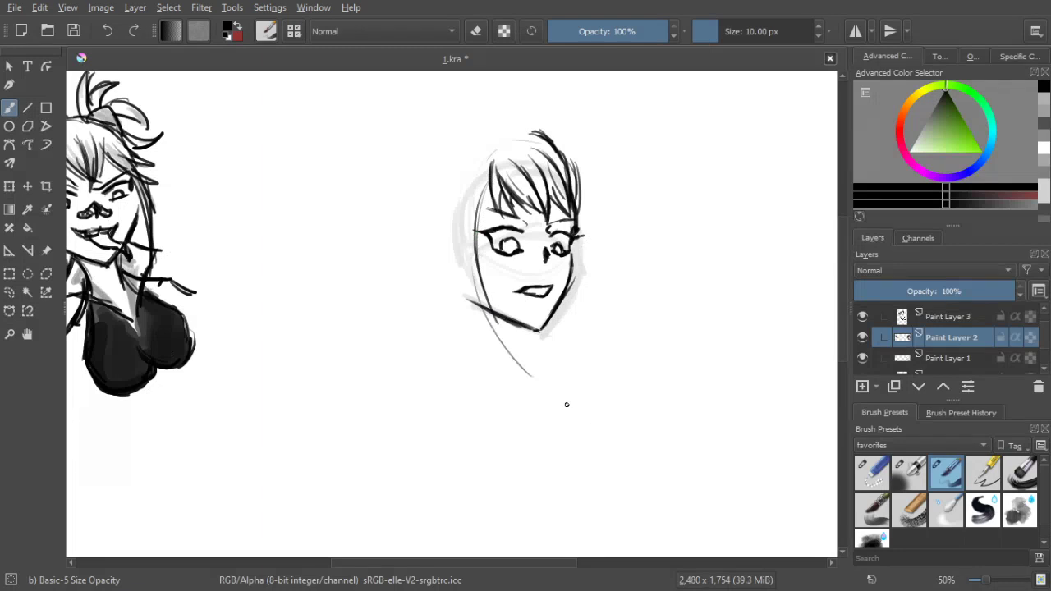
mouse_move(483, 278)
left_mouse_down()
mouse_move(531, 370)
mouse_move(521, 363)
left_mouse_up()
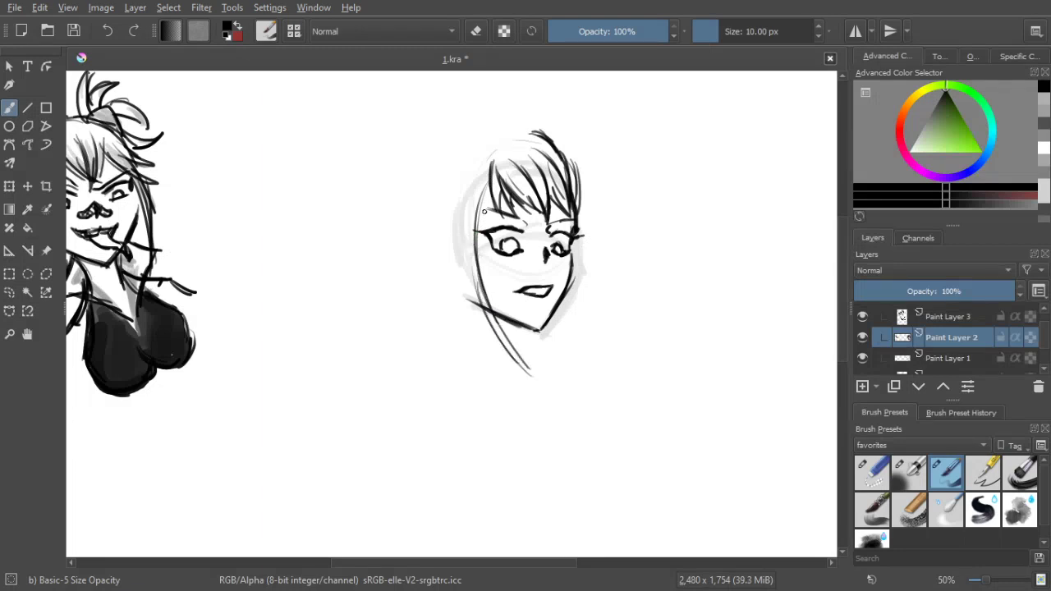
mouse_move(574, 238)
left_mouse_down()
mouse_move(604, 316)
mouse_move(633, 337)
left_mouse_up()
Outline the top and back of the hair, continuing down in long strokes behind the neck
mouse_move(506, 126)
left_mouse_down()
mouse_move(445, 155)
mouse_move(453, 160)
mouse_move(424, 200)
left_mouse_up()
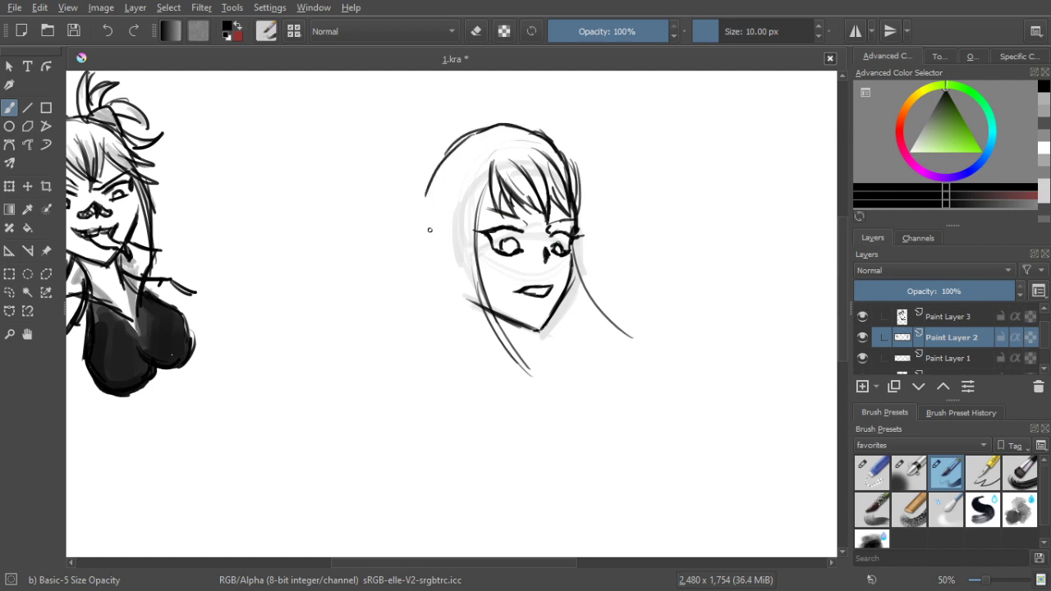
mouse_move(444, 160)
left_mouse_down()
mouse_move(434, 253)
mouse_move(426, 234)
mouse_move(437, 259)
left_mouse_up()
left_click_drag(430, 198, 439, 290)
left_click_drag(437, 254, 419, 356)
left_click_drag(428, 226, 423, 321)
left_click_drag(435, 261, 411, 367)
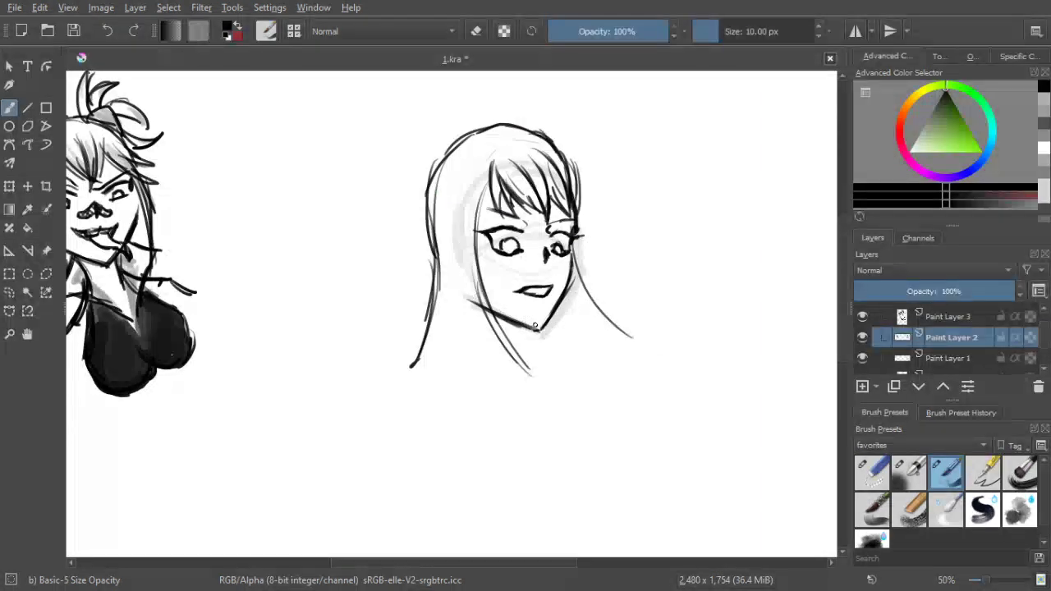
Draw a short curved line for the front of the neck below the chin
left_click_drag(527, 328, 533, 357)
mouse_move(488, 278)
left_mouse_down()
mouse_move(472, 158)
mouse_move(481, 282)
left_mouse_up()
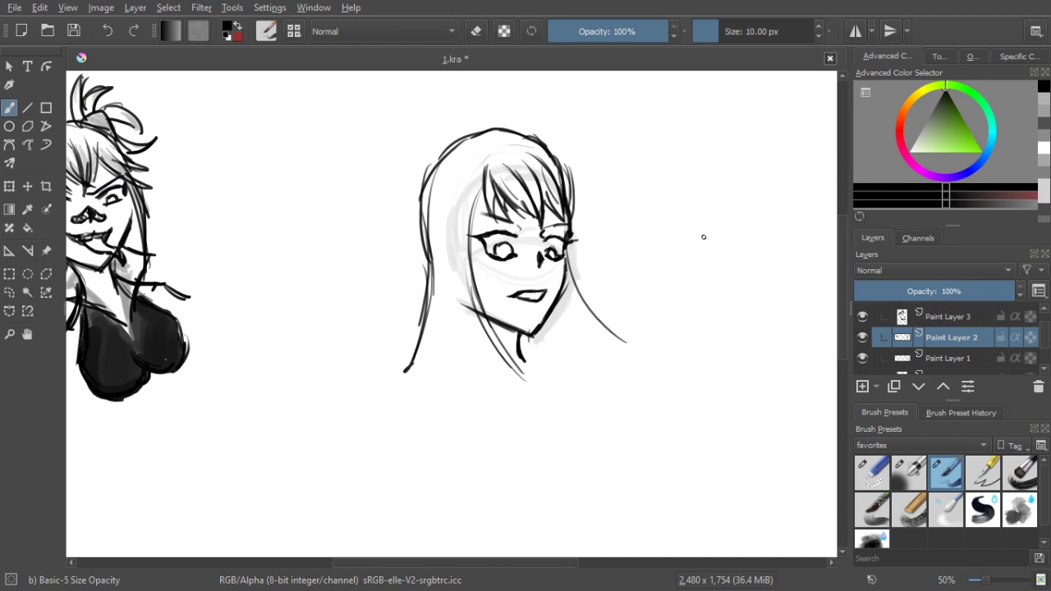
On the shades layer, enlarge the brush to 55 px and fill the hair with dark grey, including the strand beyond the far cheek
left_click(967, 361)
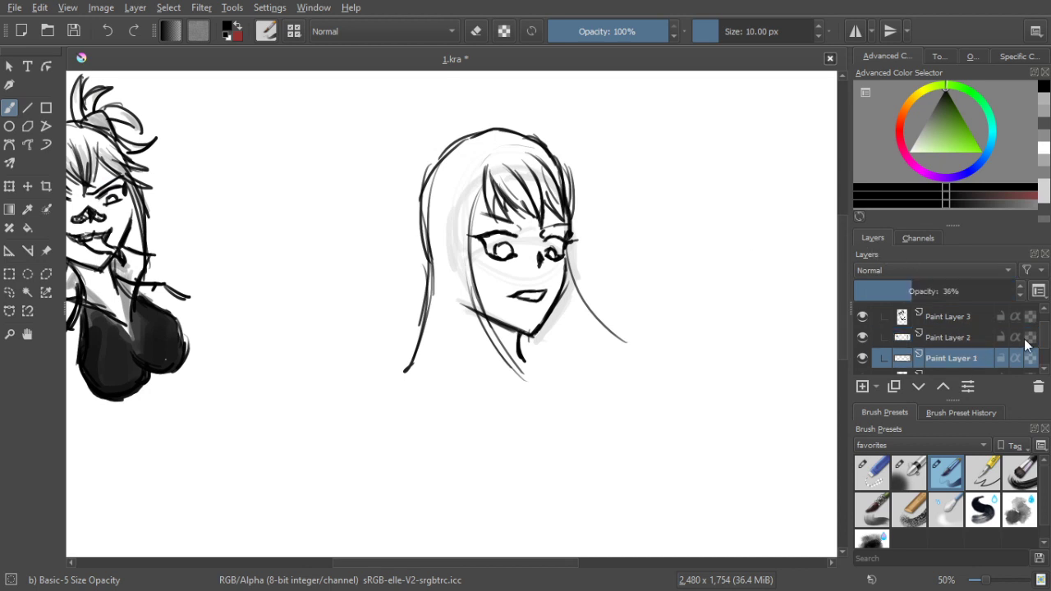
scroll(1013, 340, "down", 1)
left_click(904, 356)
key("]")
key("]")
key("]")
key("]")
key("]")
key("]")
key("]")
key("]")
key("]")
key("]")
key("]")
key("]")
key("]")
key("]")
key("]")
key("]")
key("]")
key("]")
key("]")
key("]")
mouse_move(438, 324)
left_mouse_down()
mouse_move(420, 366)
mouse_move(435, 312)
mouse_move(452, 345)
mouse_move(518, 374)
mouse_move(456, 251)
mouse_move(464, 265)
mouse_move(434, 299)
mouse_move(427, 212)
mouse_move(424, 227)
mouse_move(442, 169)
mouse_move(453, 165)
mouse_move(467, 215)
mouse_move(480, 161)
mouse_move(439, 181)
mouse_move(510, 132)
mouse_move(536, 146)
mouse_move(558, 210)
mouse_move(534, 186)
mouse_move(530, 205)
mouse_move(519, 202)
mouse_move(495, 174)
mouse_move(539, 158)
mouse_move(550, 181)
mouse_move(490, 144)
mouse_move(518, 145)
mouse_move(485, 149)
mouse_move(489, 197)
mouse_move(502, 205)
mouse_move(493, 184)
left_mouse_up()
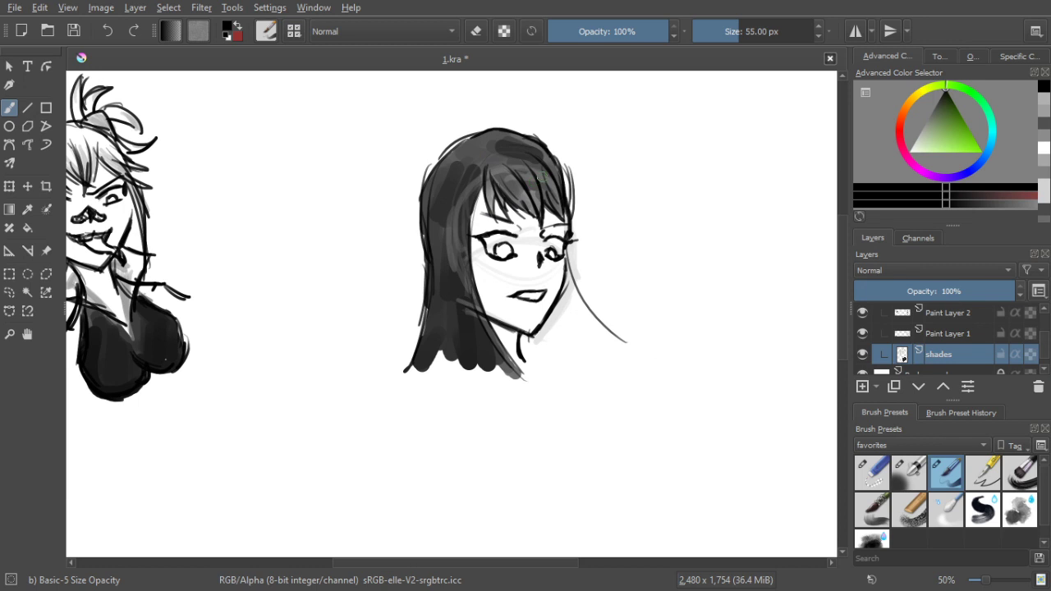
left_click_drag(545, 252, 565, 276)
mouse_move(615, 339)
left_mouse_down()
mouse_move(562, 288)
mouse_move(582, 305)
mouse_move(570, 279)
left_mouse_up()
Reduce the brush size to 30 px and try shading the long strand beside the near cheek, undoing the attempts
mouse_move(472, 239)
left_mouse_down()
mouse_move(473, 217)
mouse_move(559, 380)
left_mouse_up()
key("bracketleft")
key("bracketleft")
key("bracketleft")
key("bracketleft")
key("bracketleft")
key("bracketleft")
key("bracketleft")
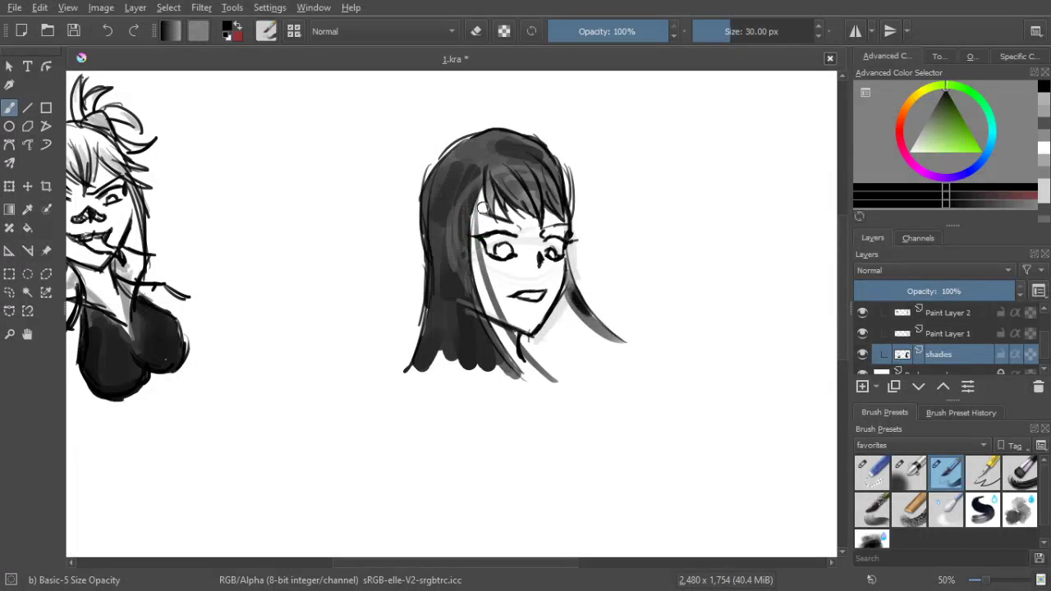
key("ctrl+z")
key("ctrl+z")
key("ctrl+z")
left_click_drag(531, 350, 474, 216)
key("ctrl+z")
key("ctrl+shift+z")
key("ctrl+z")
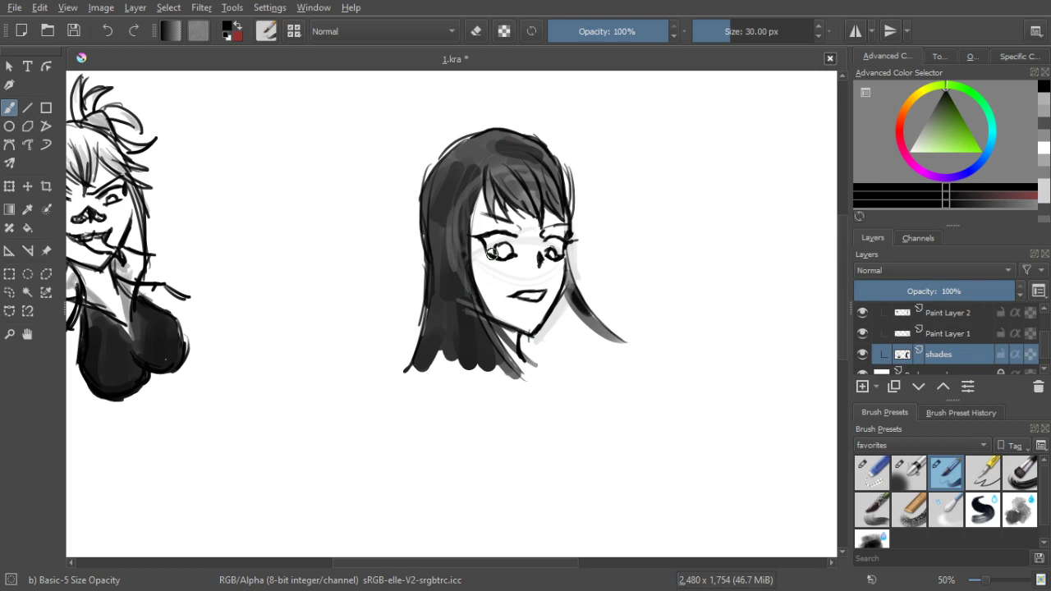
Shade the long side strand running from the parting past the near cheek to the neck
left_click_drag(481, 169, 505, 299)
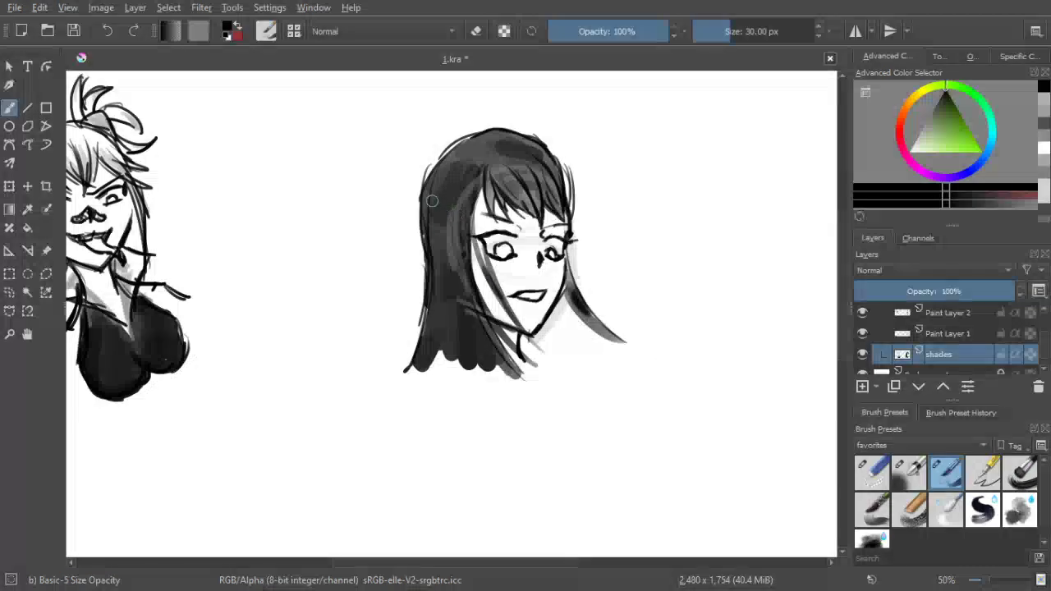
key("ctrl+z")
key("ctrl+z")
left_click_drag(508, 319, 477, 207)
key("ctrl+z")
left_click_drag(537, 348, 484, 151)
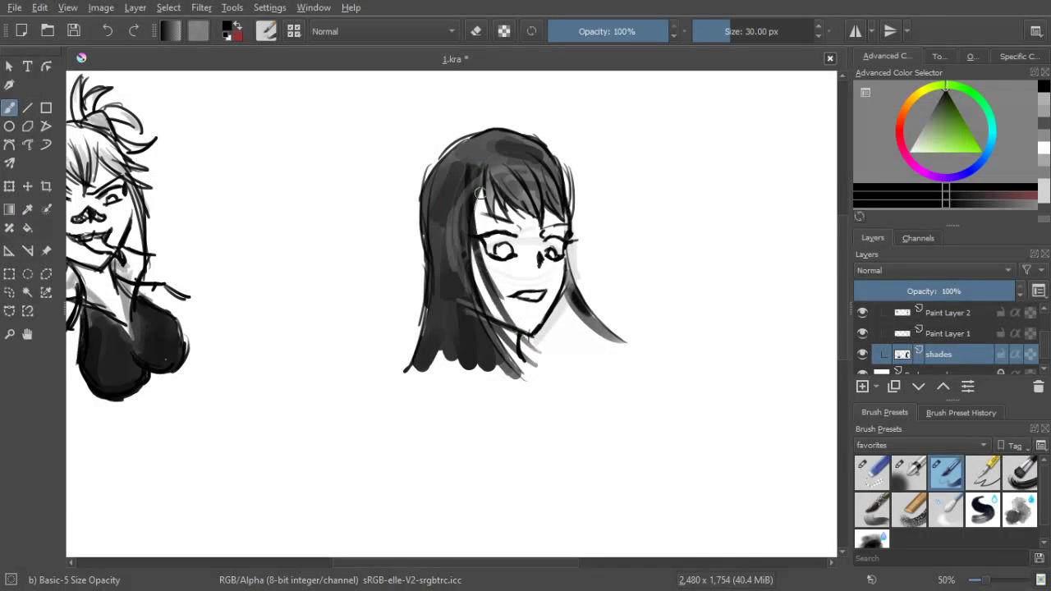
left_click_drag(519, 344, 458, 174)
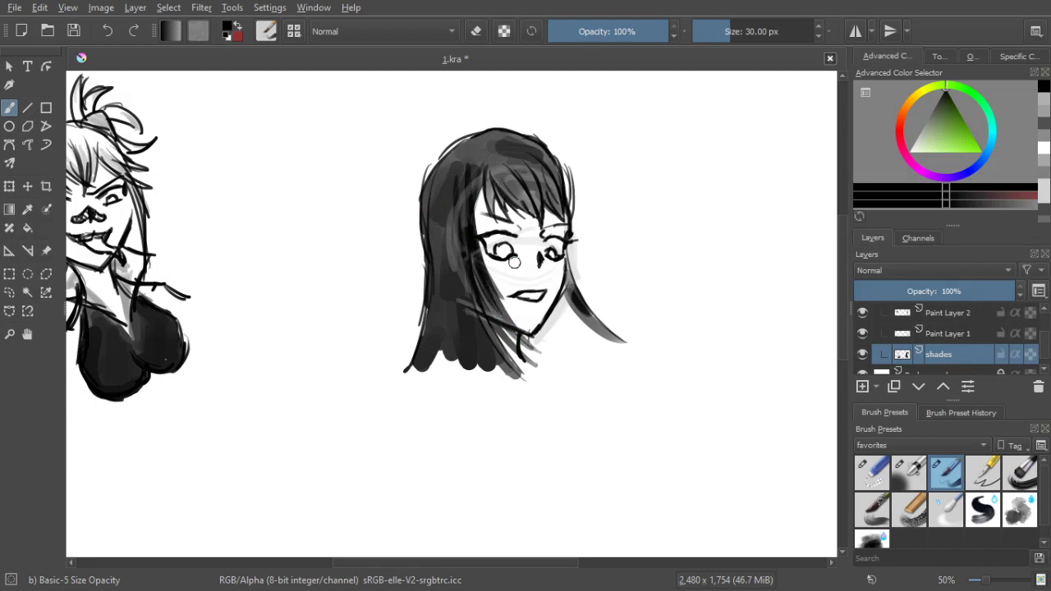
Paint short dark hair strands behind the neck and beneath the chin
mouse_move(584, 348)
left_mouse_down()
mouse_move(561, 296)
mouse_move(574, 341)
mouse_move(555, 309)
mouse_move(555, 299)
mouse_move(583, 346)
mouse_move(546, 330)
mouse_move(576, 363)
left_mouse_up()
left_click_drag(547, 326, 575, 363)
left_click_drag(538, 329, 570, 367)
left_click_drag(513, 348, 551, 359)
Layer long, darker strokes down the back section of the hair to its lower ends
left_click_drag(538, 234, 603, 235)
mouse_move(503, 205)
left_mouse_down()
mouse_move(513, 297)
mouse_move(501, 241)
mouse_move(479, 353)
left_mouse_up()
left_click_drag(493, 234, 481, 357)
mouse_move(504, 204)
left_mouse_down()
mouse_move(512, 346)
mouse_move(514, 226)
mouse_move(531, 358)
left_mouse_up()
mouse_move(520, 258)
left_mouse_down()
mouse_move(561, 359)
mouse_move(501, 284)
mouse_move(485, 352)
left_mouse_up()
left_click_drag(505, 279, 513, 357)
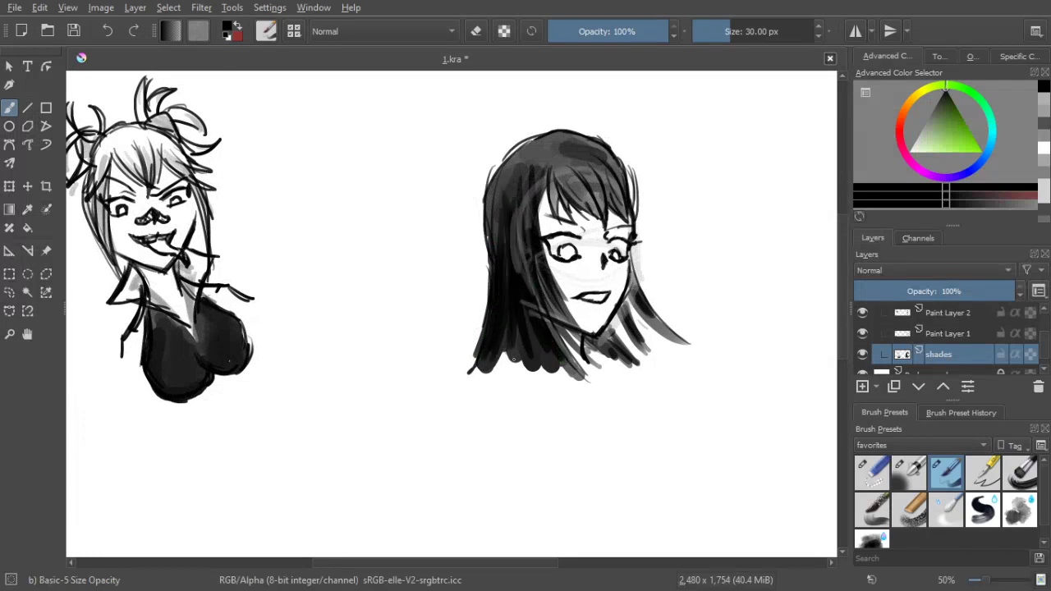
Darken the hair along the back of the crown and add dark strokes through the fringe
mouse_move(501, 177)
left_mouse_down()
mouse_move(496, 223)
mouse_move(498, 201)
left_mouse_up()
left_click_drag(528, 148, 494, 249)
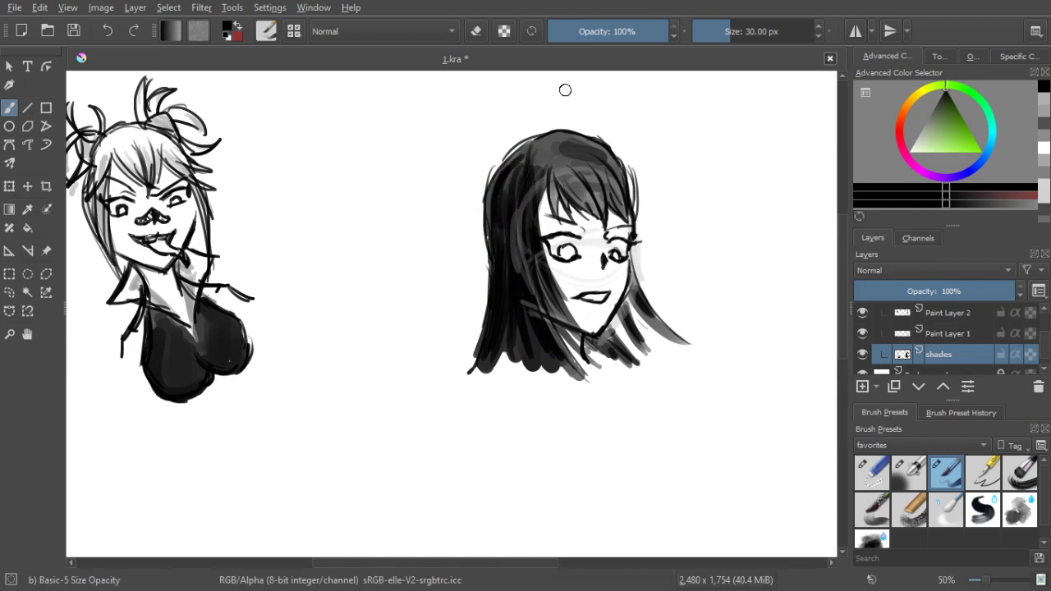
mouse_move(555, 169)
left_mouse_down()
mouse_move(554, 206)
mouse_move(573, 210)
left_mouse_up()
mouse_move(562, 171)
left_mouse_down()
mouse_move(609, 213)
mouse_move(620, 206)
mouse_move(614, 164)
left_mouse_up()
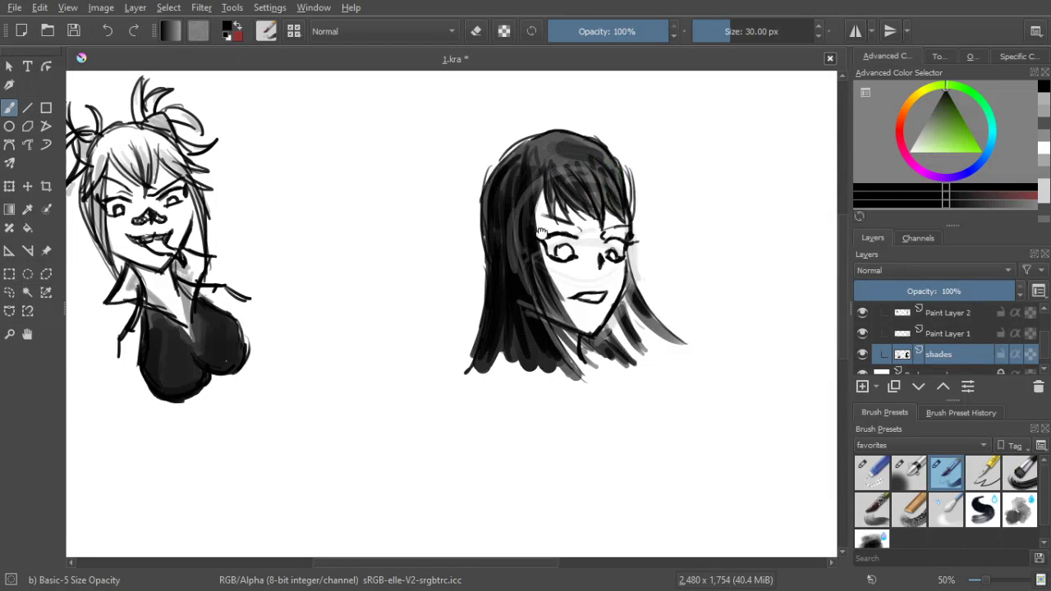
Erase the leftover construction circles around the face on Paint Layer 1, then return to the Basic-5 Size Opacity brush
left_click(971, 344)
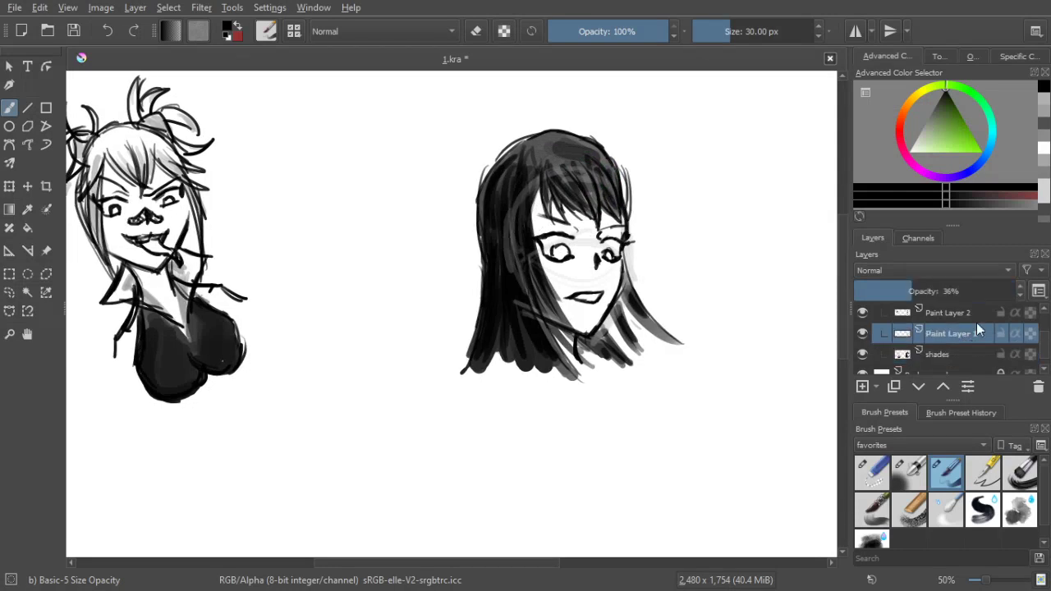
left_click(872, 470)
mouse_move(579, 150)
left_mouse_down()
mouse_move(553, 233)
mouse_move(550, 391)
mouse_move(589, 187)
mouse_move(590, 231)
left_mouse_up()
left_click(951, 467)
left_click_drag(761, 393, 789, 413)
mouse_move(570, 210)
left_mouse_down()
mouse_move(558, 287)
mouse_move(554, 268)
left_mouse_up()
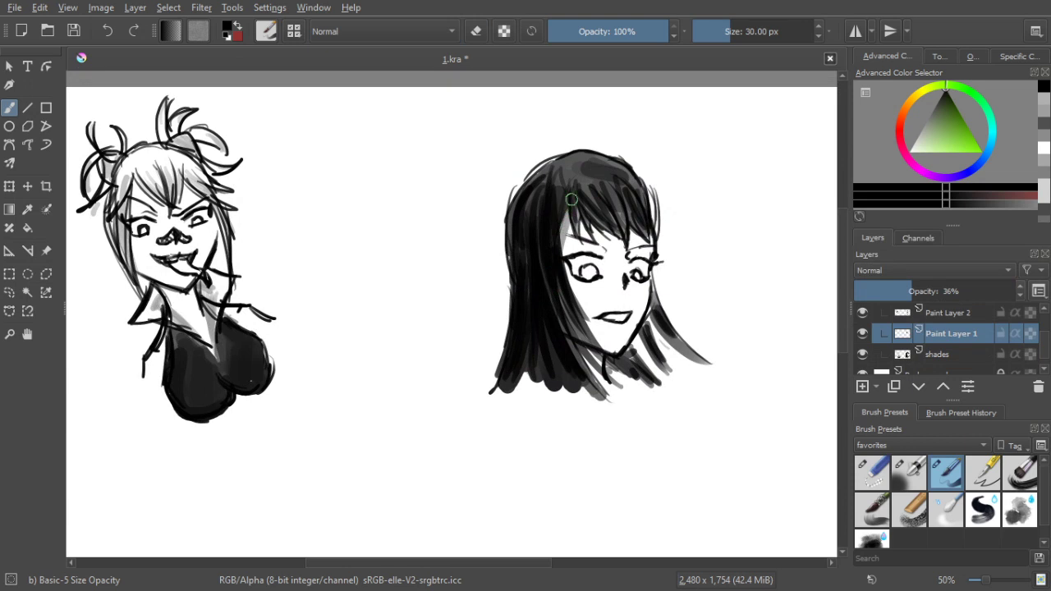
key("ctrl+z")
key("ctrl+z")
On Paint Layer 2, thicken the back contour of the hair with long black strokes from crown to shoulder level
left_click(938, 311)
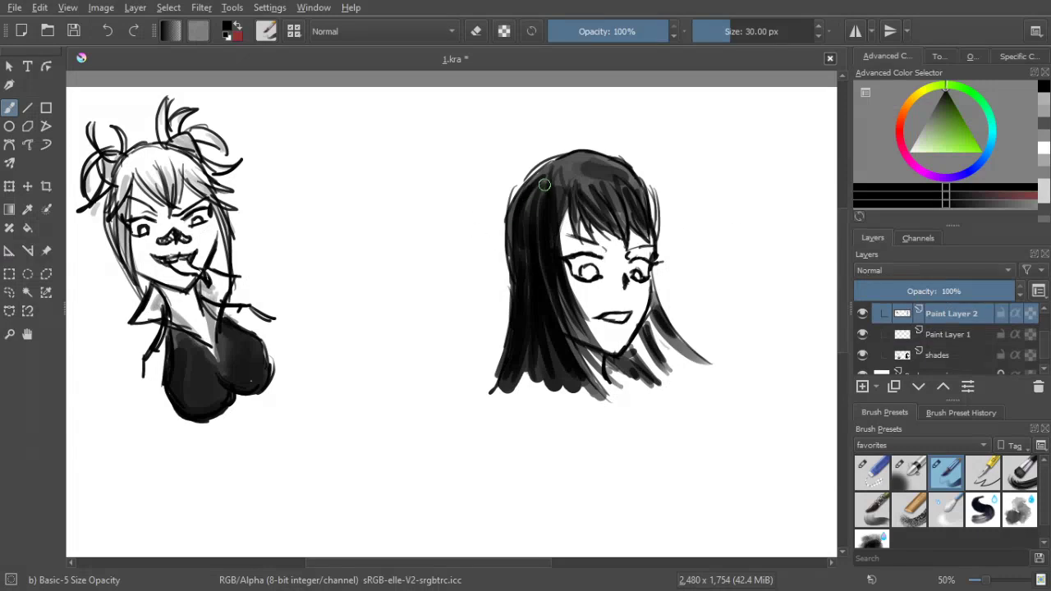
mouse_move(533, 174)
left_mouse_down()
mouse_move(508, 224)
mouse_move(513, 281)
left_mouse_up()
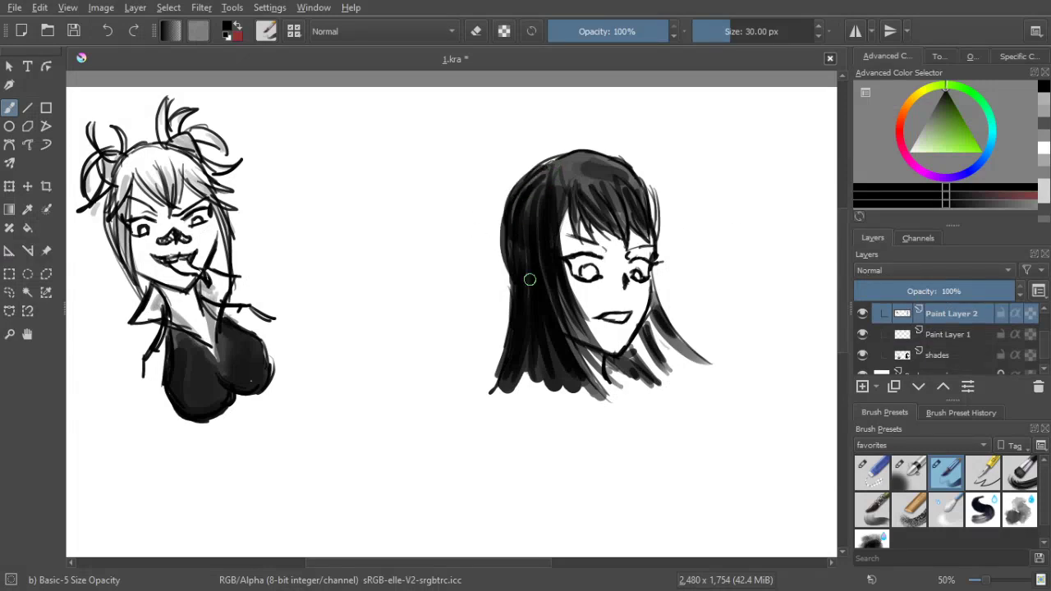
mouse_move(508, 208)
left_mouse_down()
mouse_move(530, 307)
mouse_move(509, 223)
mouse_move(502, 372)
mouse_move(507, 298)
mouse_move(512, 358)
left_mouse_up()
scroll(499, 332, "down", 2)
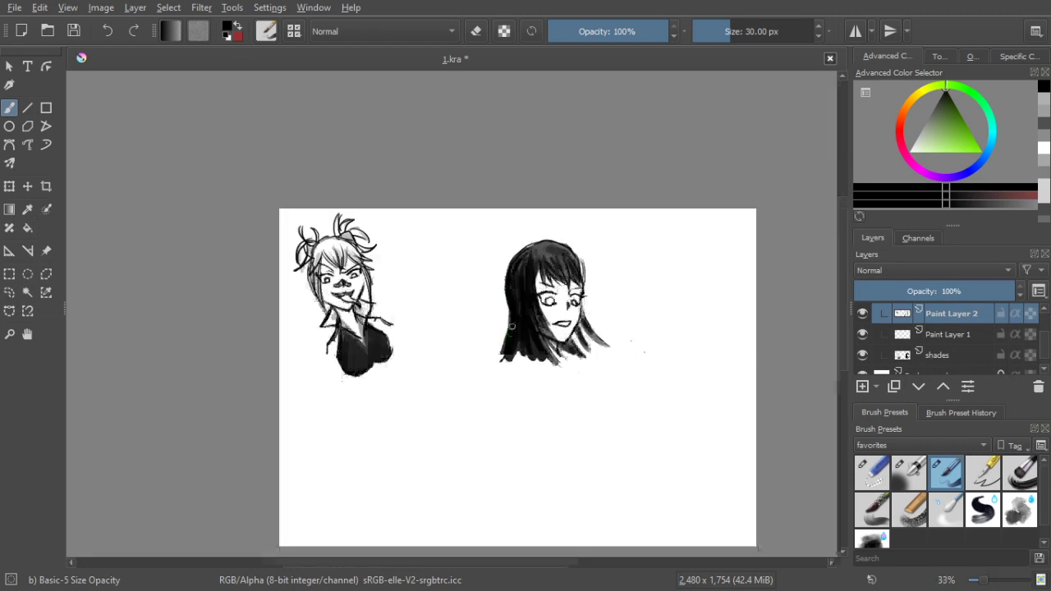
scroll(542, 306, "up", 3)
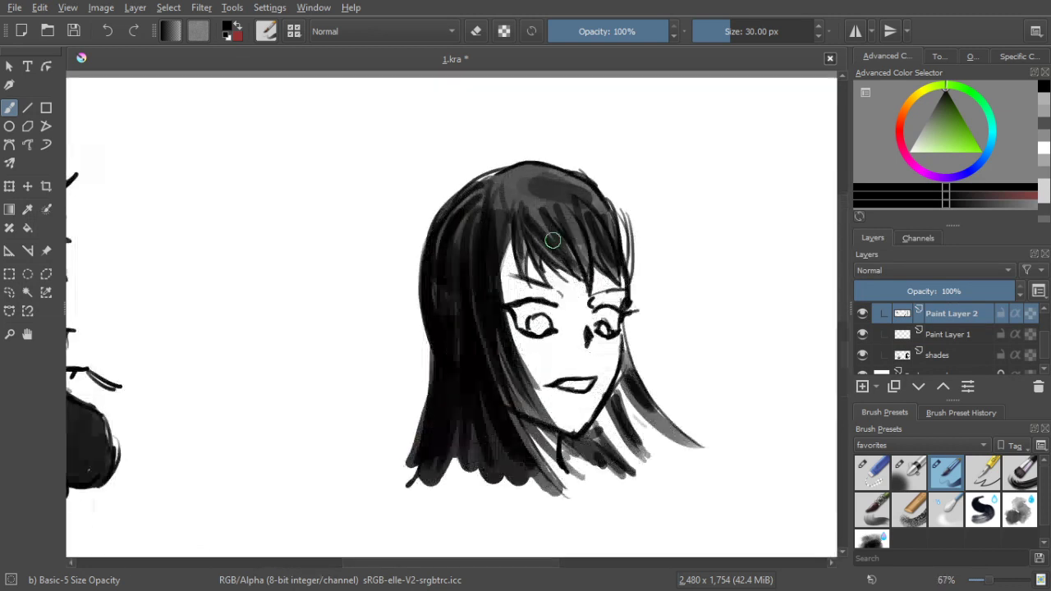
Reduce the brush size to 20 px and try a black strand crossing the jaw, undoing it
key("x")
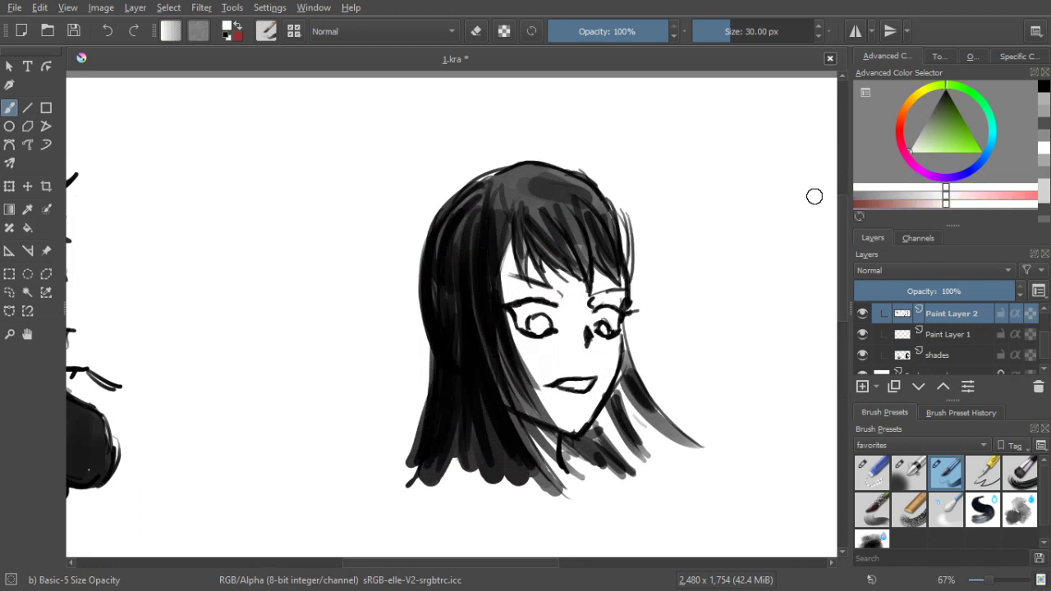
left_click(477, 31)
left_click_drag(934, 112, 958, 52)
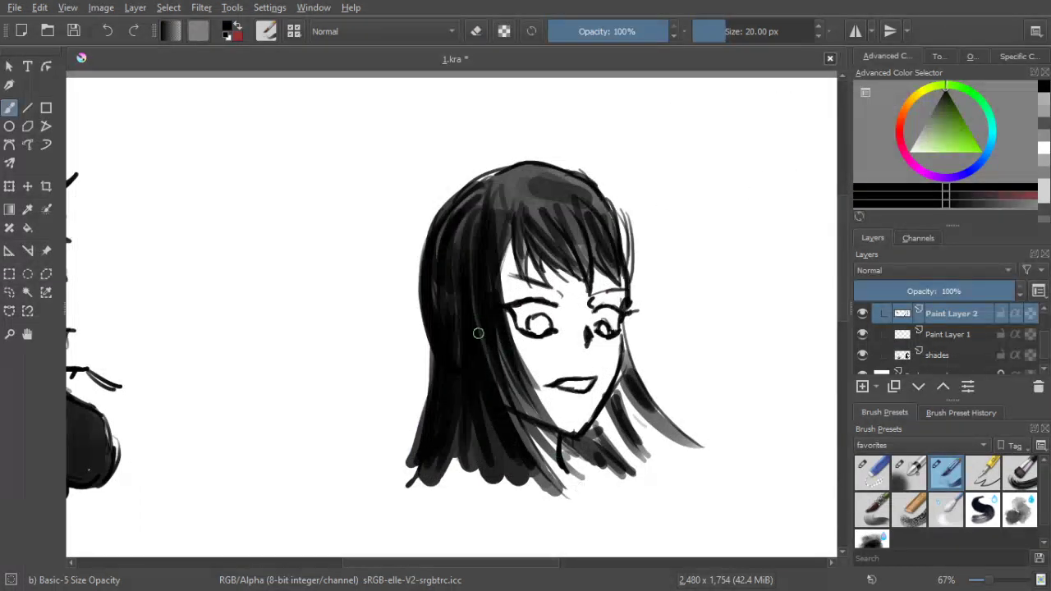
left_click_drag(506, 381, 589, 493)
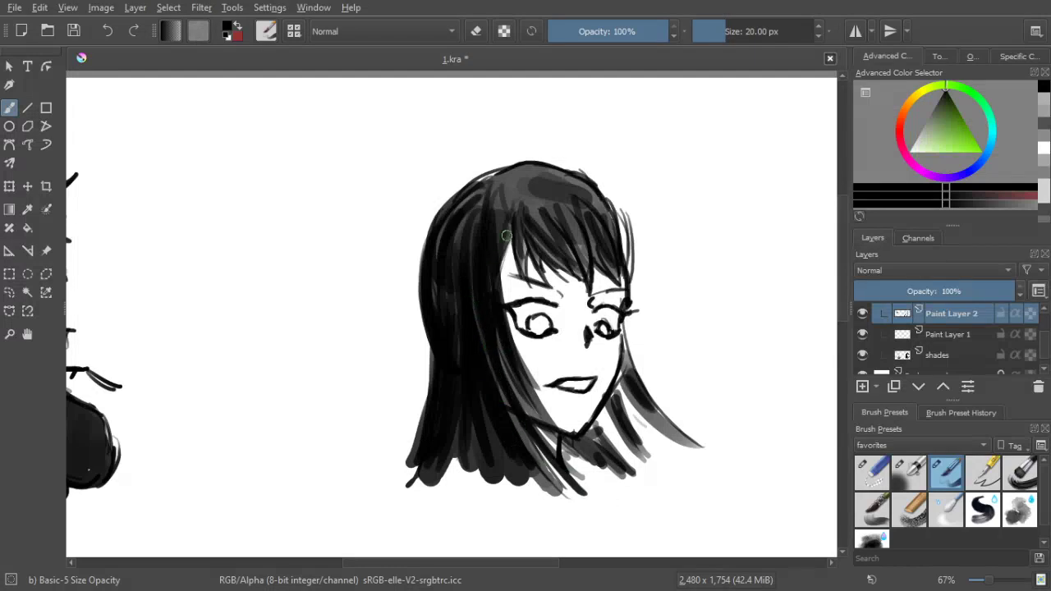
key("ctrl+z")
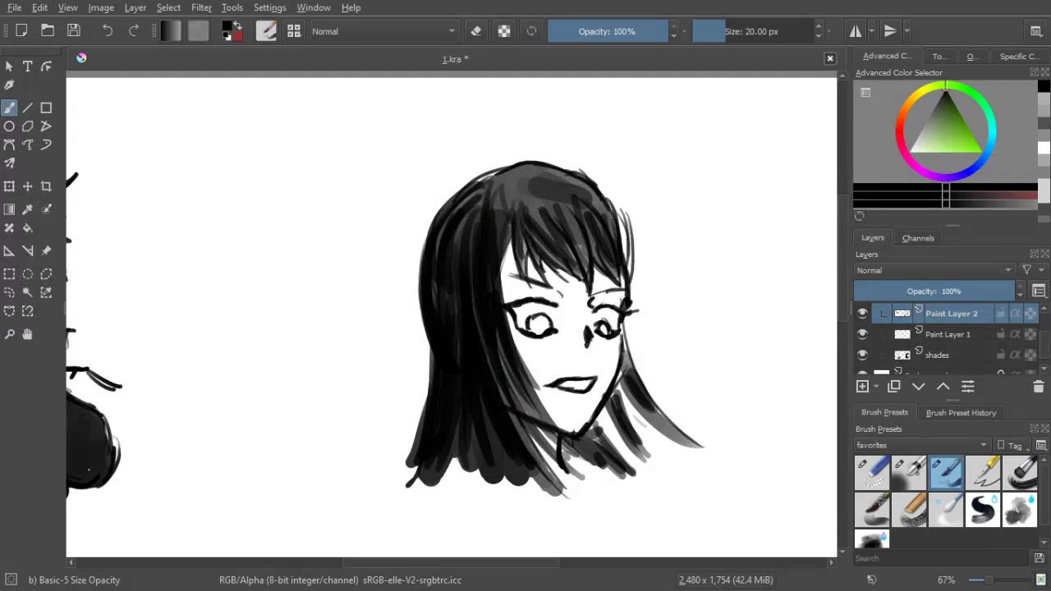
Turn on eraser mode and try erasing a streak through the side hair on Paint Layer 2, undoing it
left_click(476, 31)
mouse_move(490, 336)
left_mouse_down()
mouse_move(571, 459)
mouse_move(568, 473)
left_mouse_up()
key("ctrl+z")
key("ctrl+z")
key("ctrl+z")
On the shades layer, erase narrow light streaks through the lower hair from beside the cheek to the back edge
left_click(952, 364)
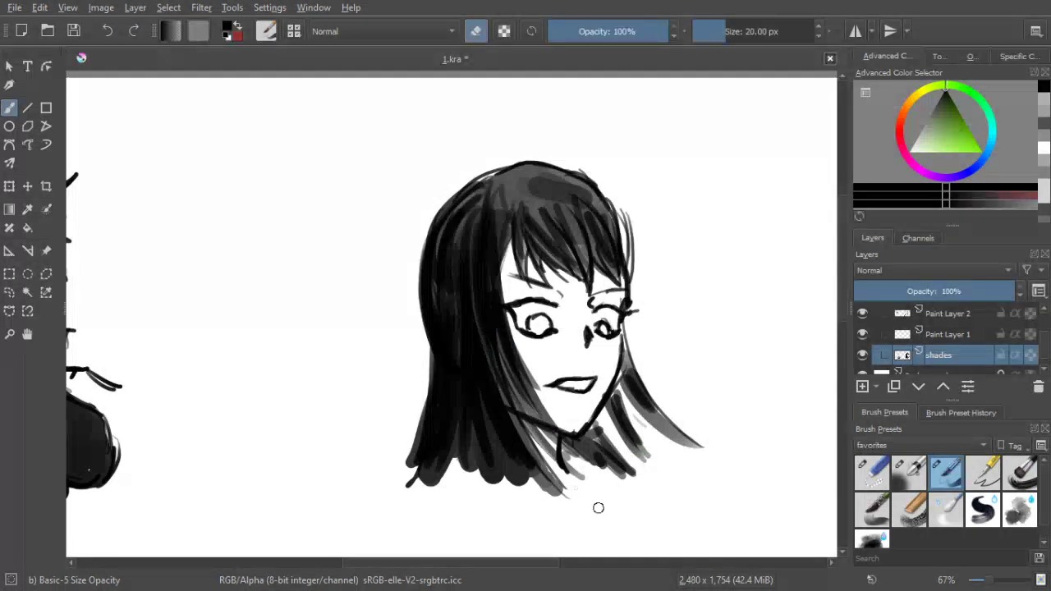
left_click_drag(486, 347, 555, 457)
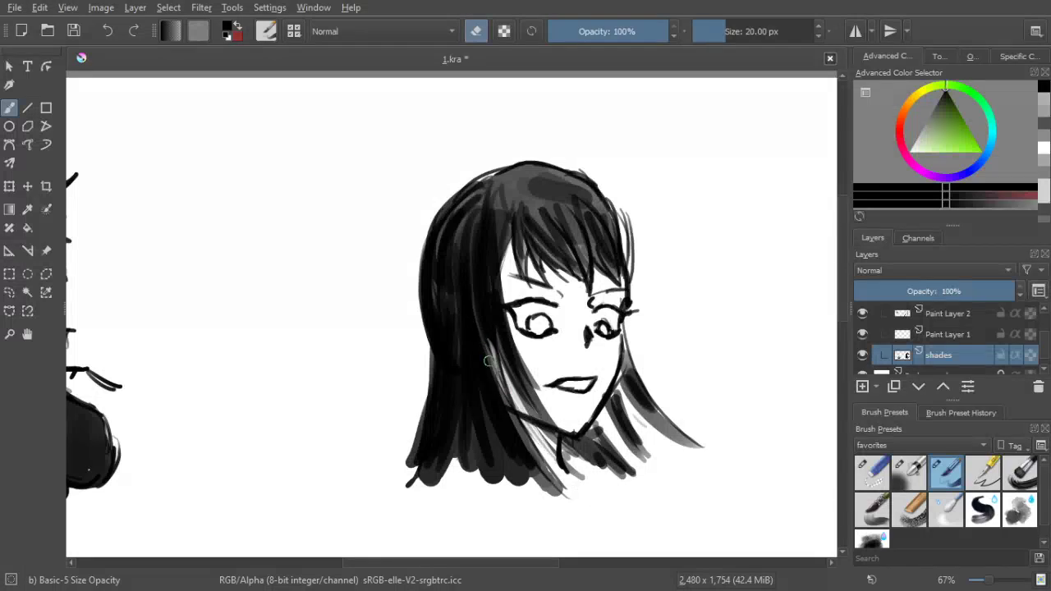
left_click_drag(477, 385, 527, 485)
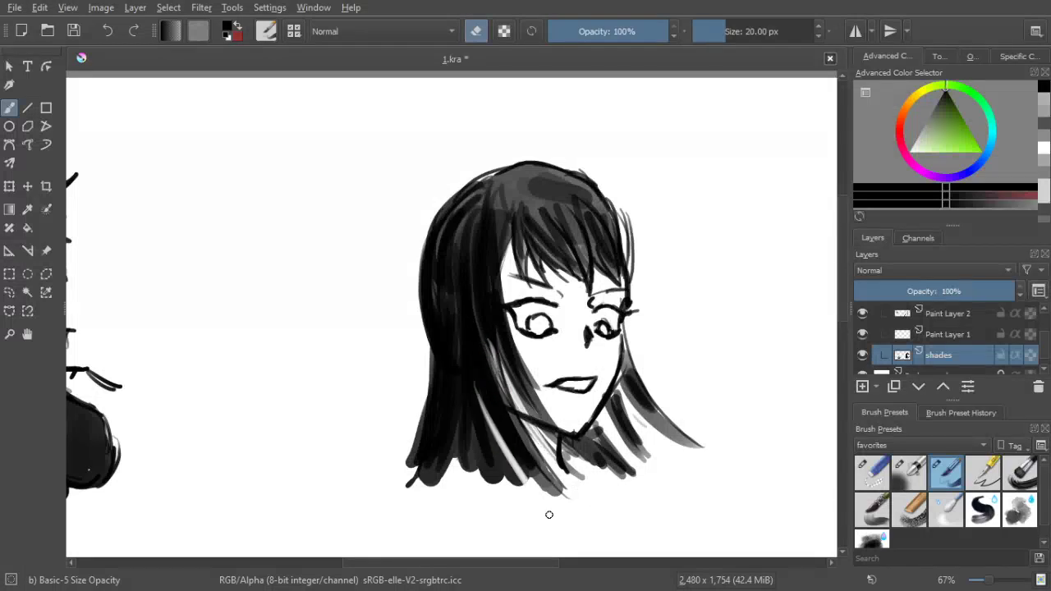
mouse_move(474, 401)
left_mouse_down()
mouse_move(511, 504)
mouse_move(474, 396)
mouse_move(489, 446)
mouse_move(480, 454)
mouse_move(464, 433)
mouse_move(470, 473)
left_mouse_up()
mouse_move(460, 404)
left_mouse_down()
mouse_move(457, 520)
mouse_move(453, 465)
left_mouse_up()
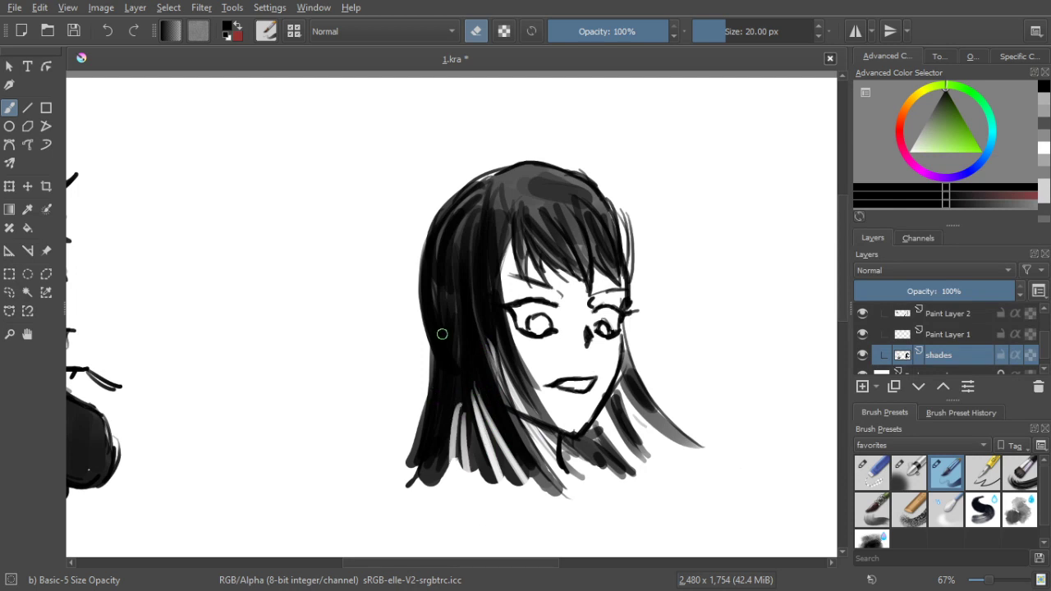
left_click_drag(450, 373, 429, 484)
left_click_drag(441, 341, 427, 486)
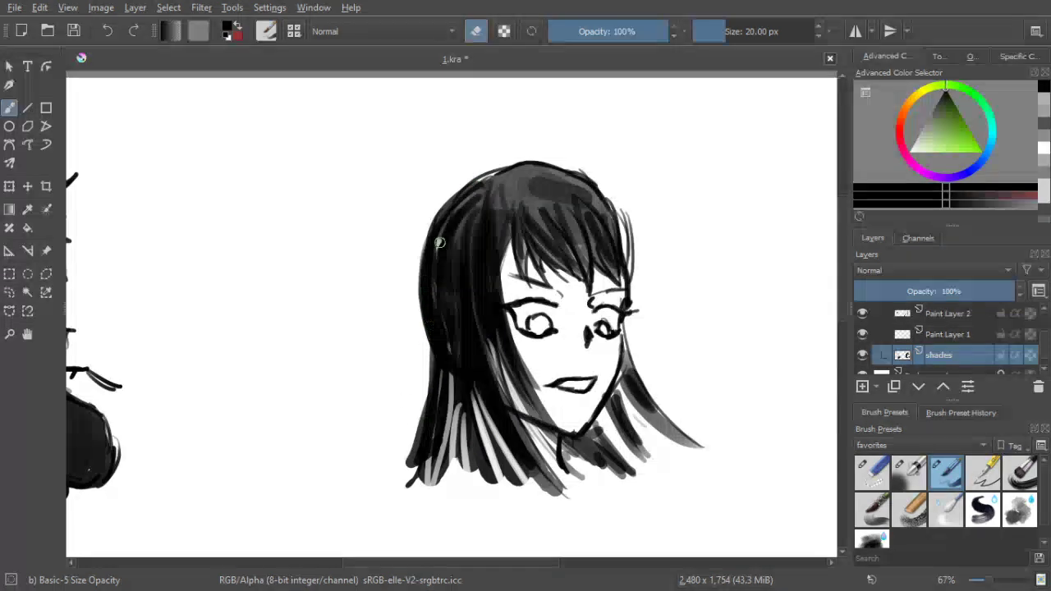
mouse_move(440, 237)
left_mouse_down()
mouse_move(478, 196)
mouse_move(518, 187)
left_mouse_up()
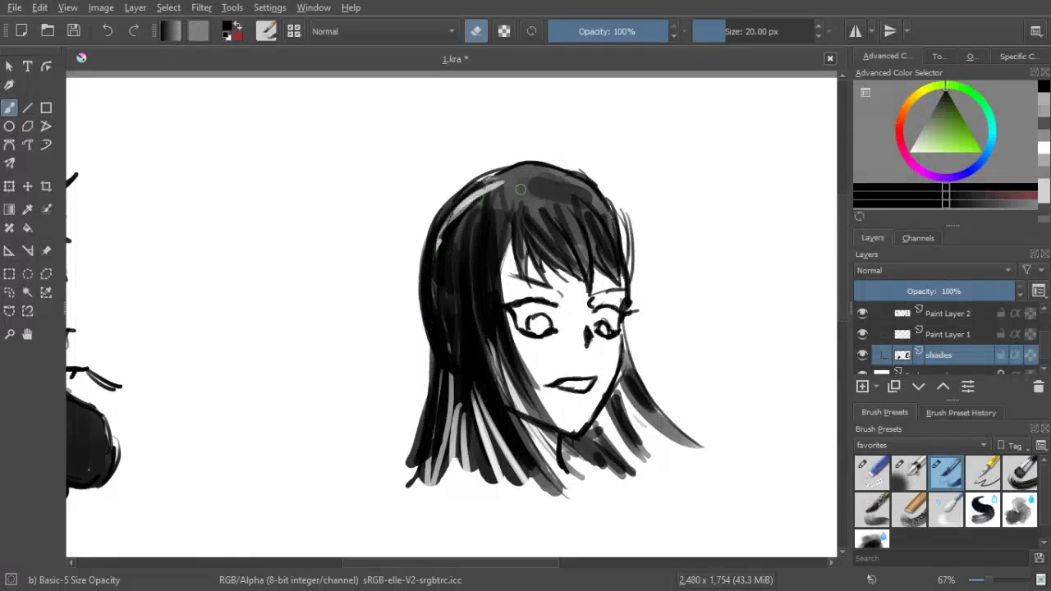
key("ctrl+z")
key("ctrl+z")
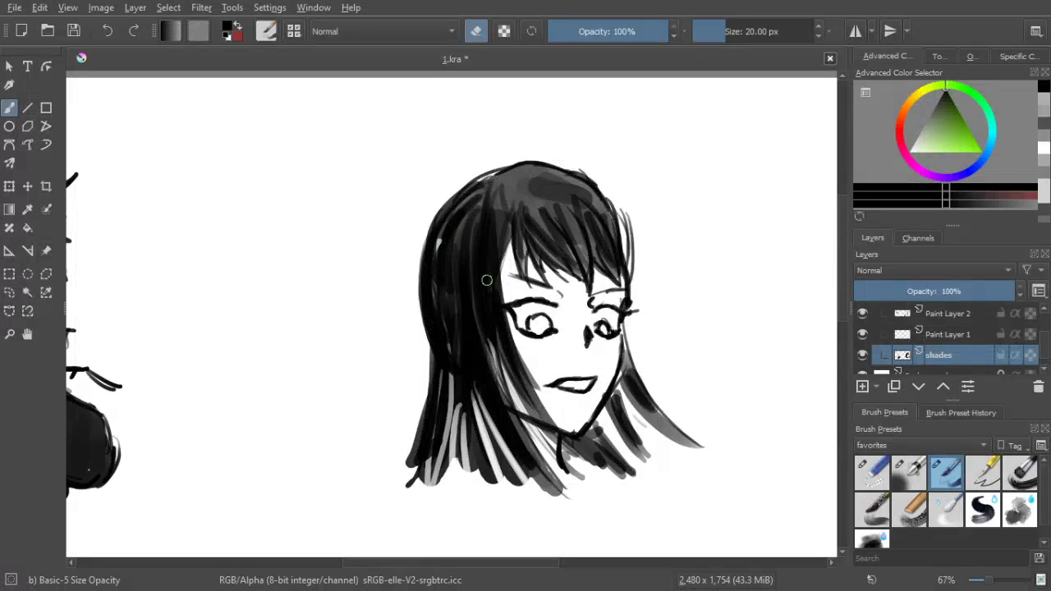
Turn off eraser mode and paint dark strands over the light streaks in the lower hair and at the fringe roots
key("e")
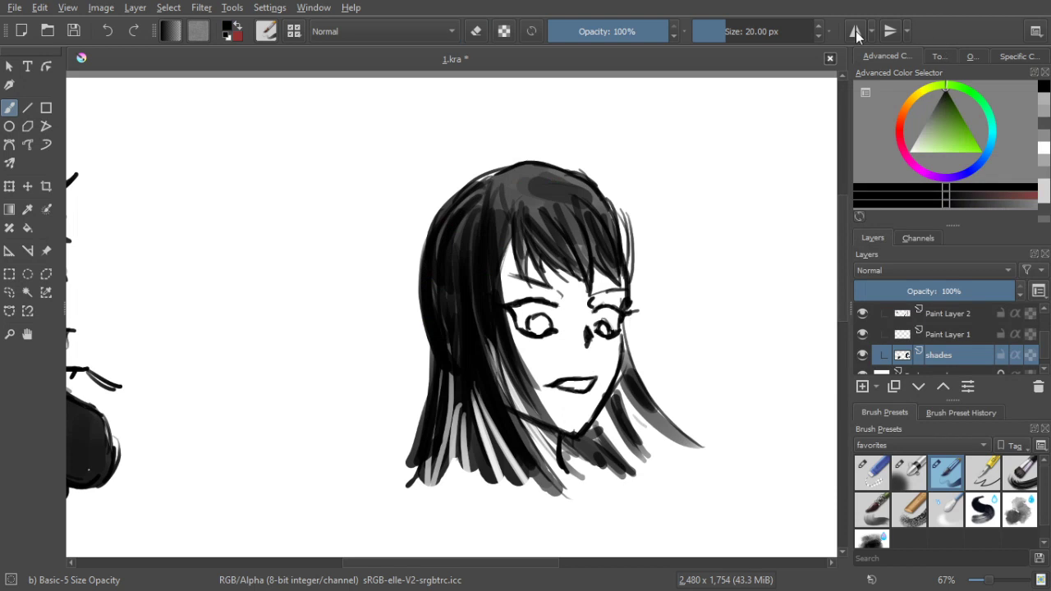
left_click(475, 31)
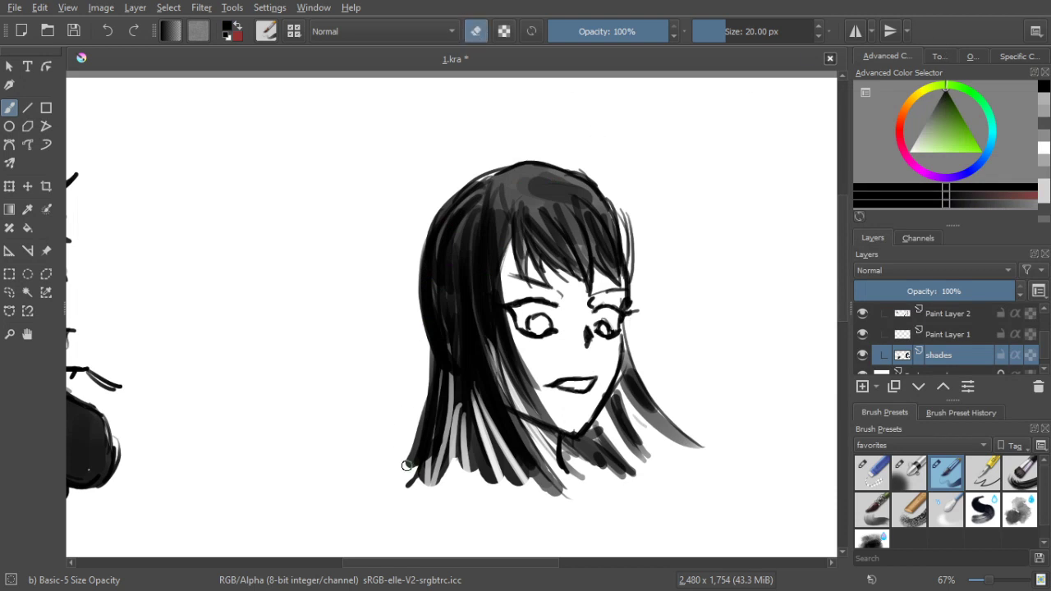
left_click(476, 33)
left_click_drag(422, 476, 429, 423)
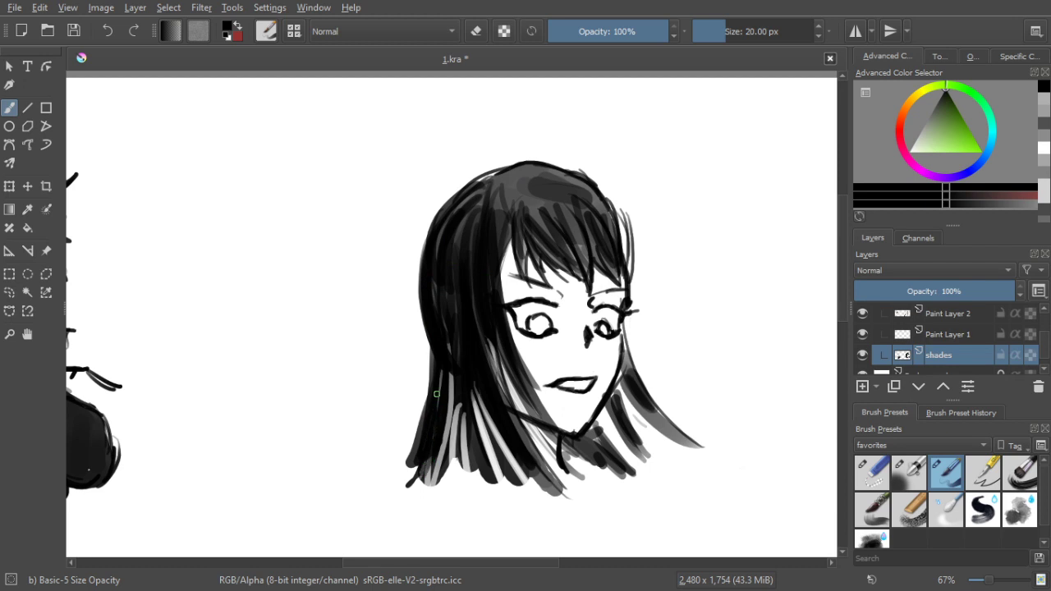
left_click_drag(452, 365, 430, 477)
mouse_move(461, 374)
left_mouse_down()
mouse_move(469, 472)
mouse_move(469, 377)
mouse_move(526, 464)
mouse_move(461, 404)
mouse_move(465, 394)
mouse_move(470, 406)
mouse_move(478, 396)
mouse_move(493, 477)
mouse_move(467, 385)
mouse_move(484, 449)
left_mouse_up()
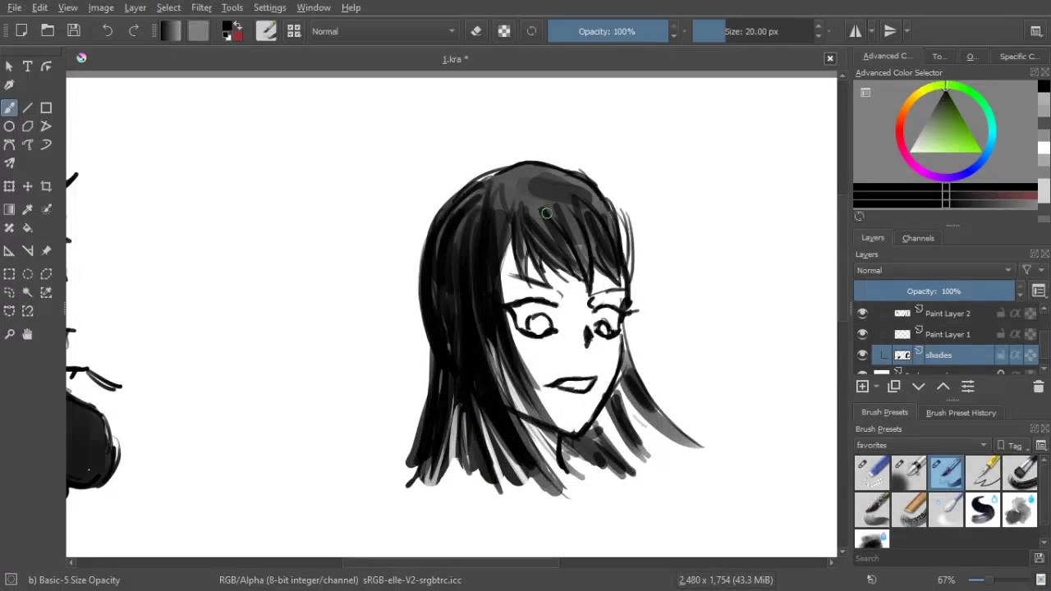
left_click_drag(535, 203, 547, 179)
Draw a freehand selection around the dark long-haired head
scroll(575, 197, "down", 3)
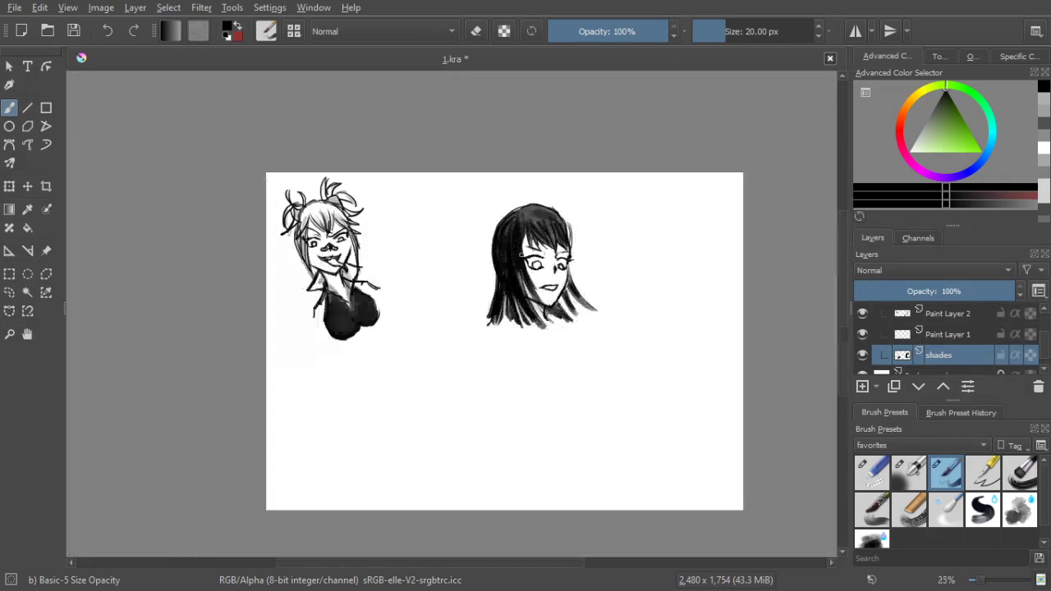
scroll(575, 198, "up", 1)
left_click(9, 292)
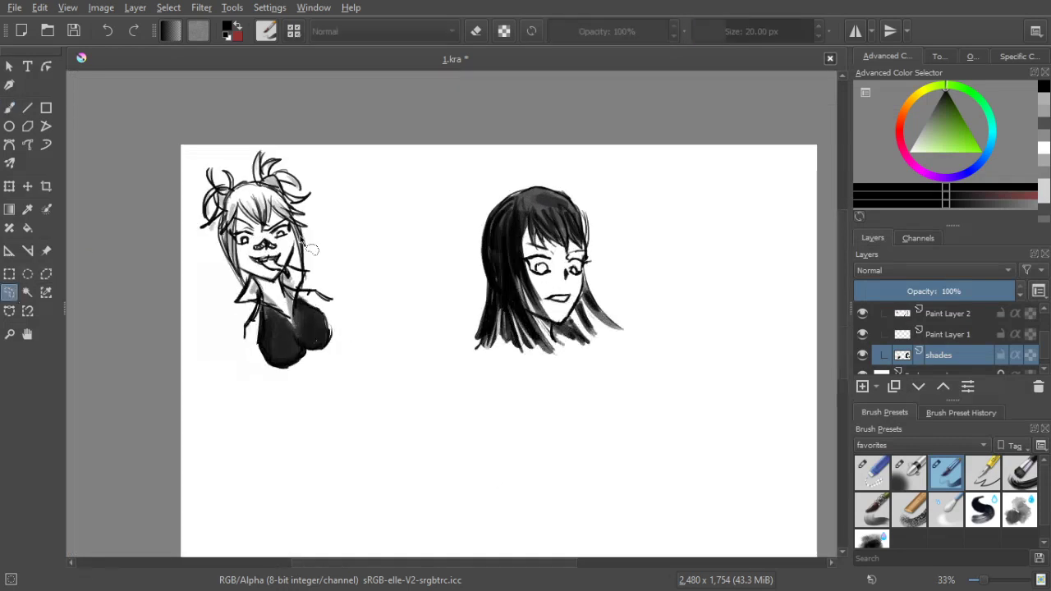
mouse_move(441, 238)
left_mouse_down()
mouse_move(522, 165)
mouse_move(705, 340)
mouse_move(494, 403)
left_mouse_up()
left_click(9, 186)
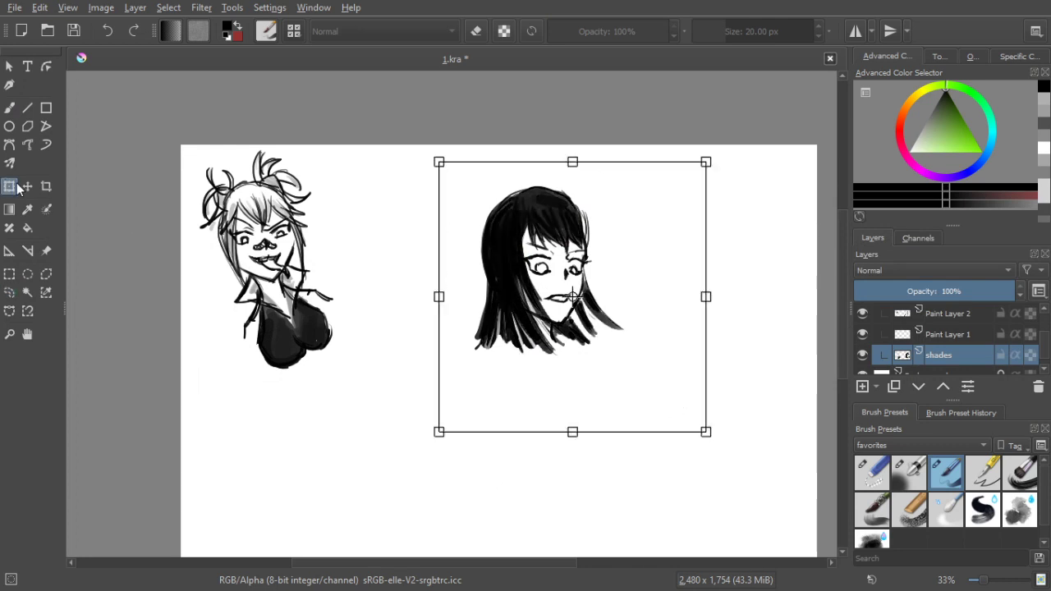
left_click_drag(542, 290, 463, 268)
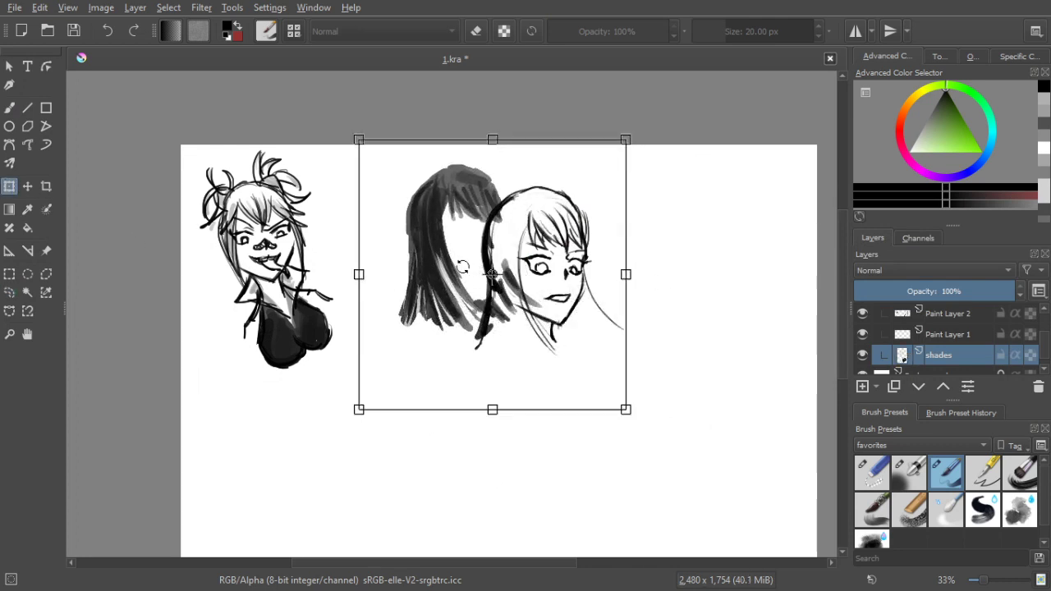
key("ctrl+z")
Make Group 4 the active layer and move the selected dark-haired head directly below the smirking bust
key("ctrl+g")
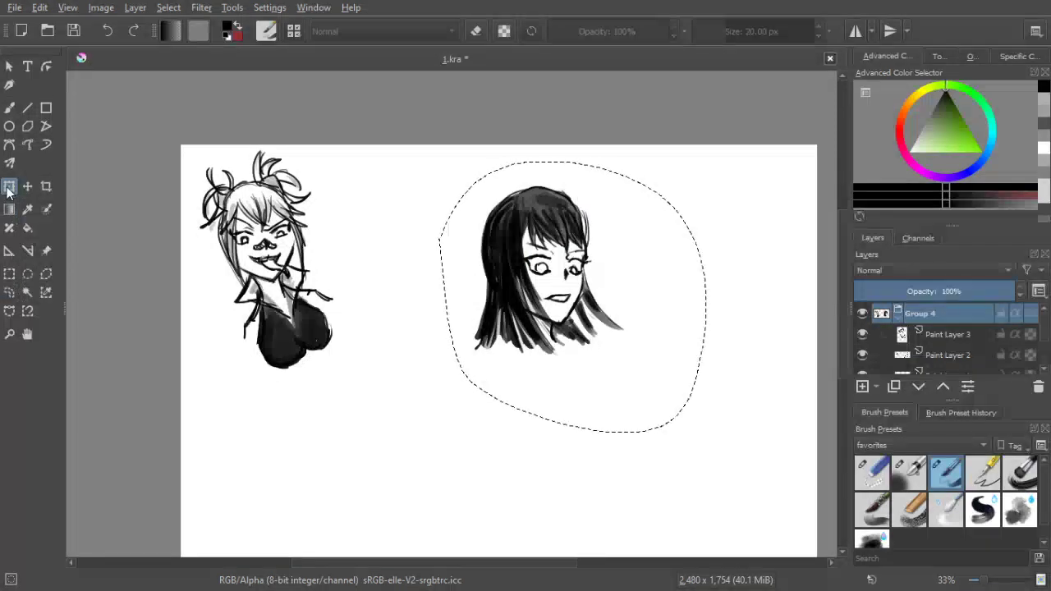
left_click_drag(375, 376, 357, 339)
left_click(9, 274)
left_click(9, 186)
left_click_drag(493, 222, 267, 411)
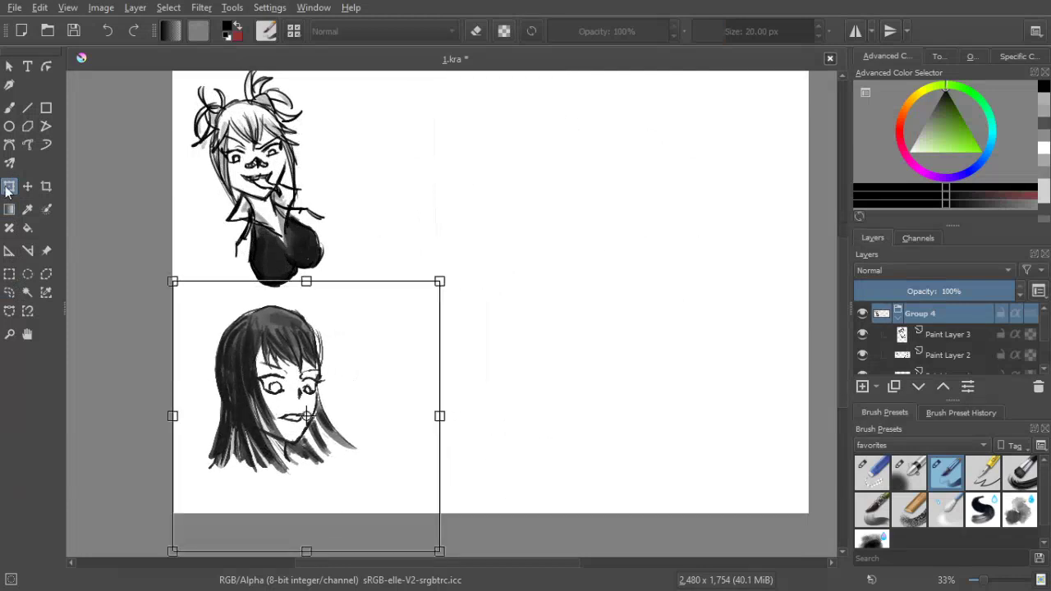
left_click(9, 108)
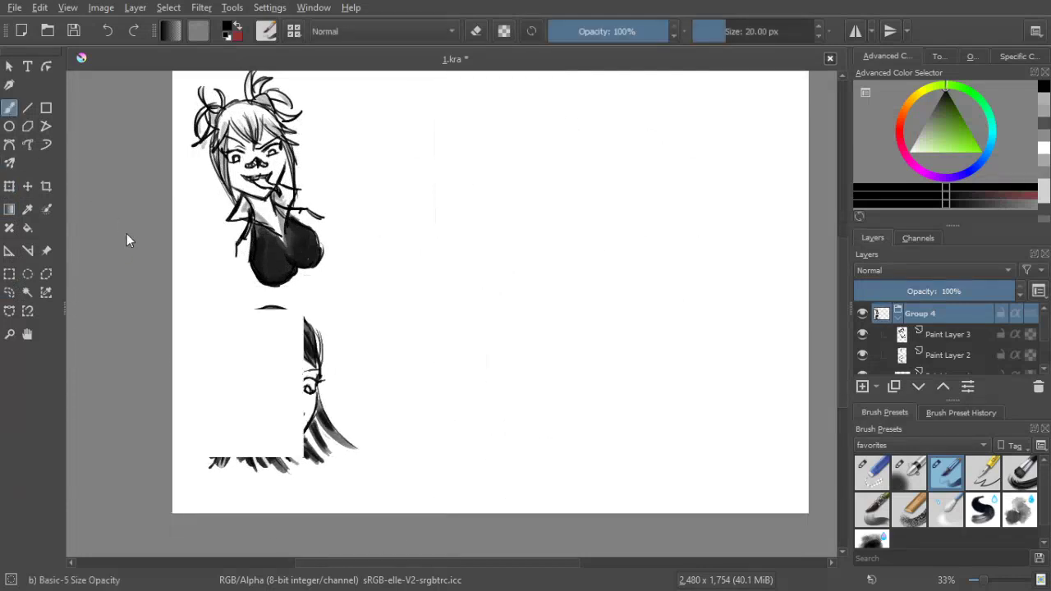
Clear the selection around the moved dark-haired head
left_click(10, 293)
left_click(468, 233)
scroll(426, 212, "up", 1)
left_click_drag(426, 212, 544, 336)
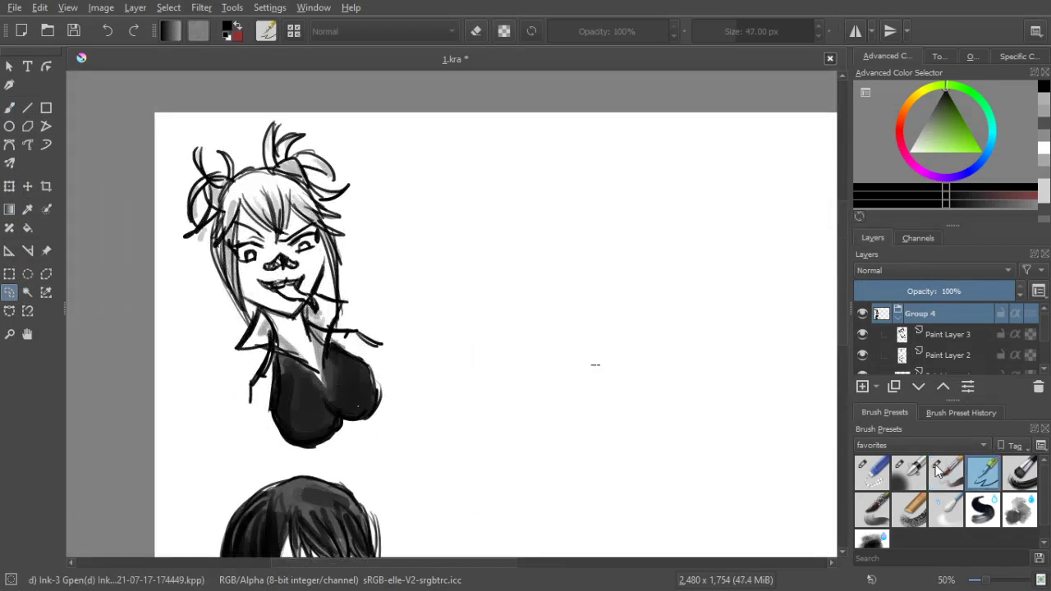
On Paint Layer 1, sketch a circle and a vertical centre line for a third head beside the smirking bust, using the 20 px Basic-5 Size Opacity brush
scroll(950, 343, "down", 2)
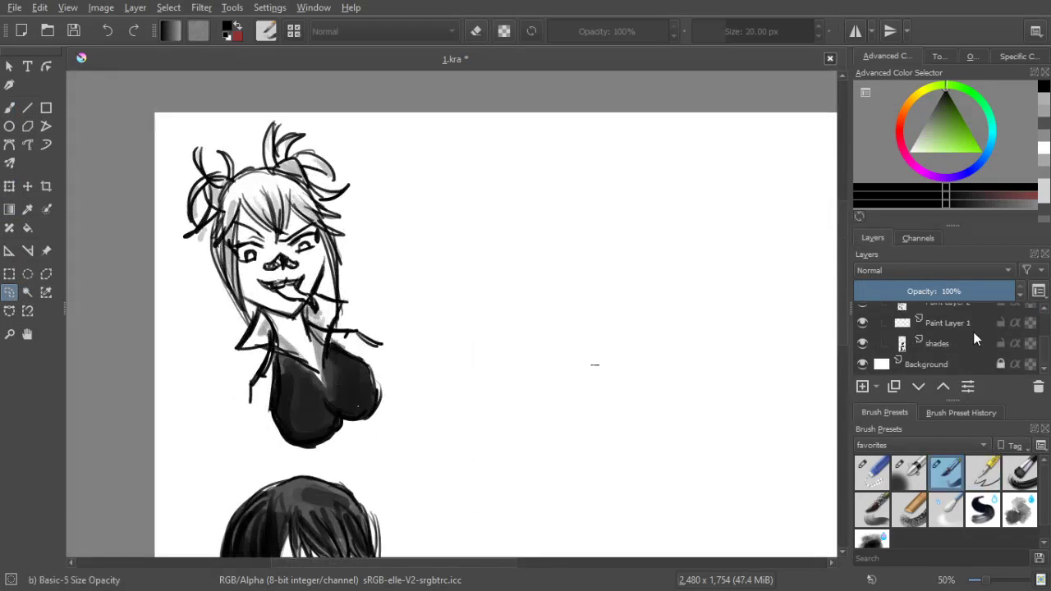
left_click(979, 331)
scroll(950, 325, "up", 2)
scroll(964, 341, "down", 2)
scroll(964, 340, "up", 2)
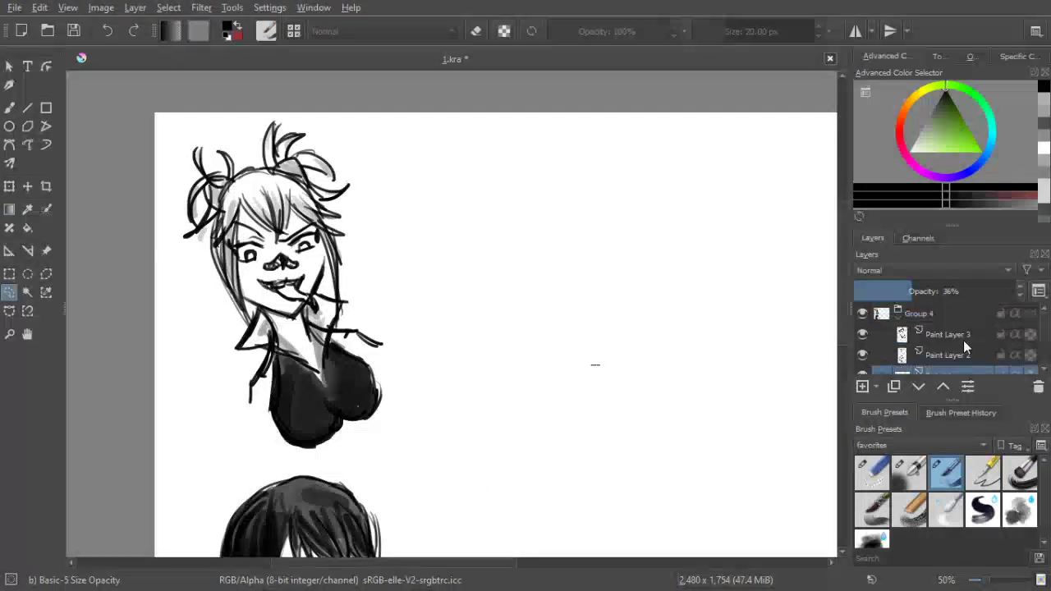
left_click_drag(649, 221, 549, 213)
left_click(9, 107)
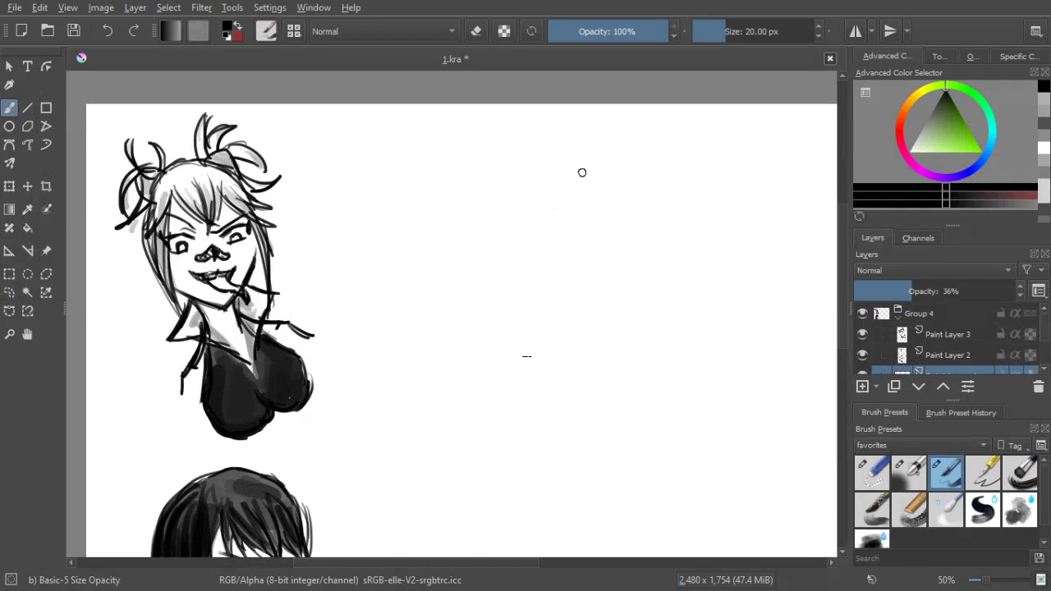
left_click(9, 292)
left_click(9, 108)
mouse_move(511, 205)
left_mouse_down()
mouse_move(567, 261)
mouse_move(593, 220)
mouse_move(582, 261)
left_mouse_up()
left_click_drag(607, 191, 588, 259)
left_click_drag(548, 161, 572, 323)
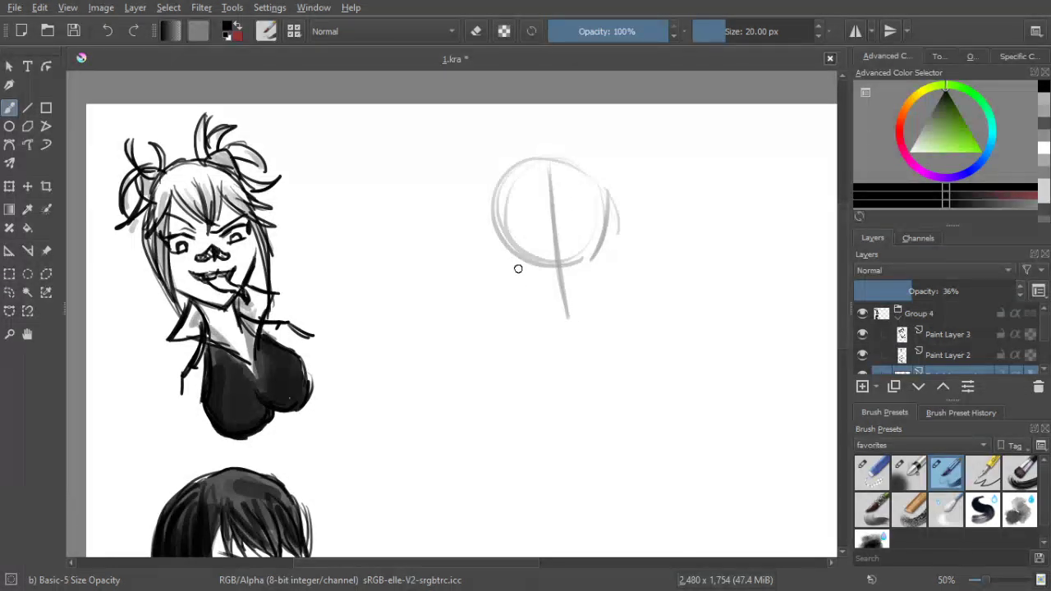
Sketch the jaw guide below the circle, tapering from both cheeks to a pointed chin
mouse_move(506, 266)
left_mouse_down()
mouse_move(563, 300)
mouse_move(597, 264)
left_mouse_up()
left_click_drag(568, 303, 606, 244)
left_click_drag(610, 192, 601, 246)
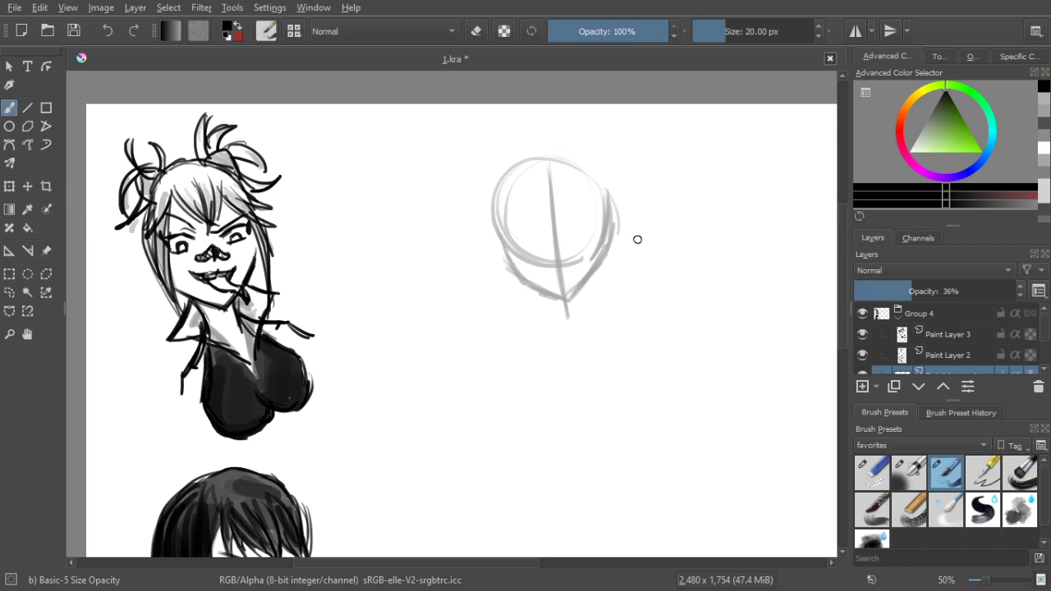
Reduce the brush size to 10 px and draw a slanted eye guideline across the head on Paint Layer 1
left_click(955, 353)
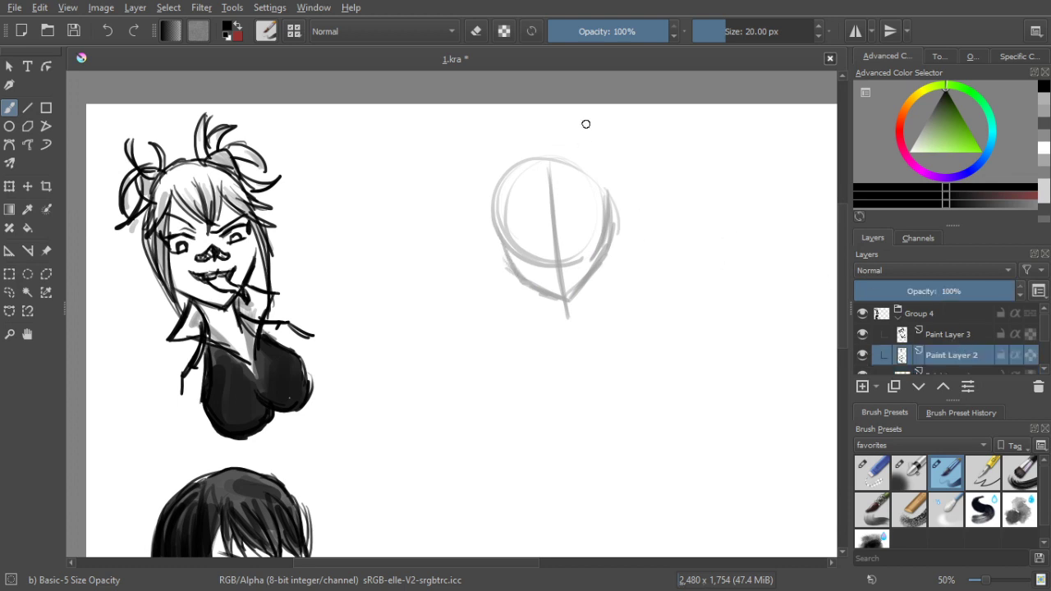
key("bracketleft")
scroll(983, 361, "down", 1)
left_click(983, 359)
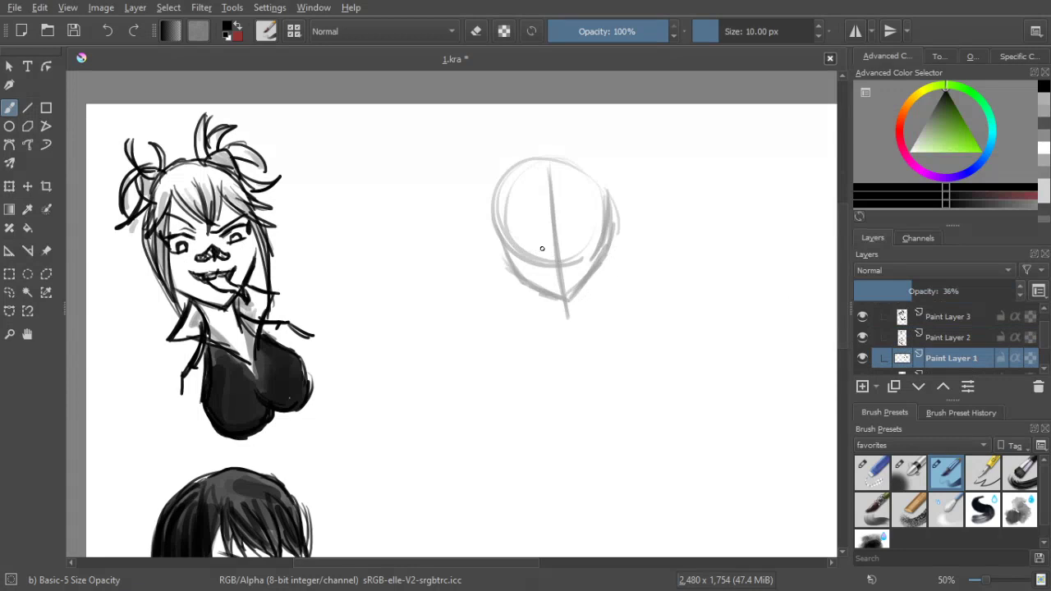
left_click_drag(512, 240, 602, 222)
left_click_drag(509, 238, 606, 224)
On Paint Layer 2, draw the upper eyelid lines of both eyes along the slanted guideline
left_click(974, 342)
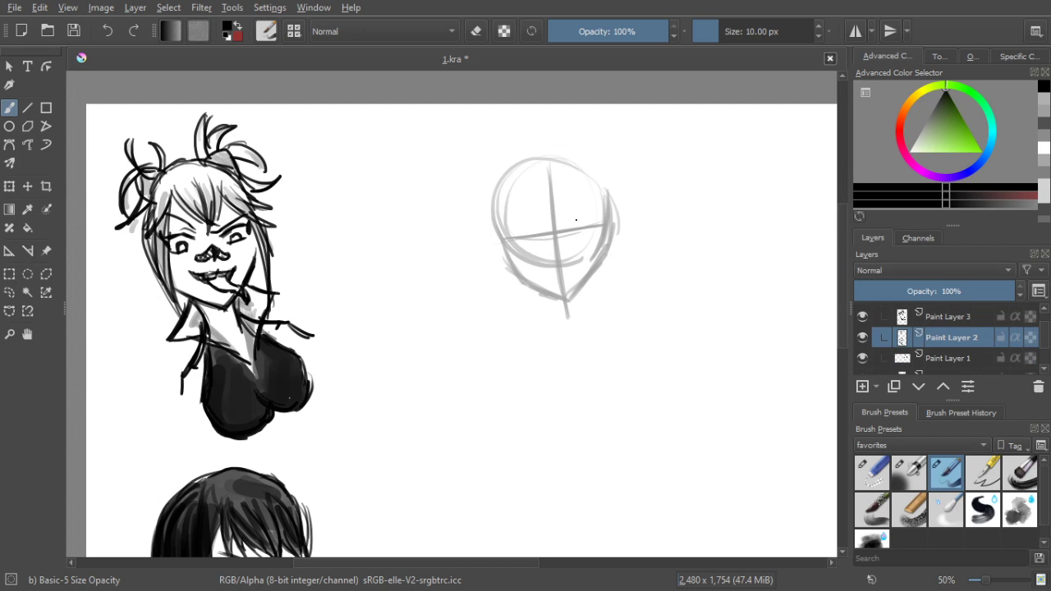
left_click_drag(573, 224, 578, 218)
left_click_drag(569, 224, 601, 213)
mouse_move(538, 228)
left_mouse_down()
mouse_move(509, 226)
mouse_move(547, 233)
mouse_move(505, 226)
left_mouse_up()
left_click(477, 31)
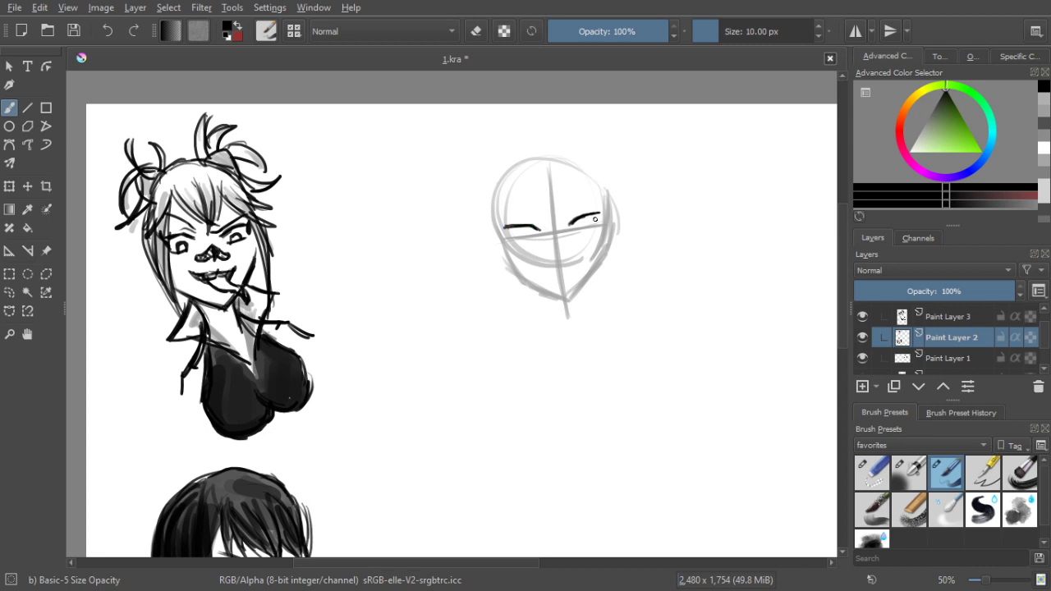
Add lashes and half-round lower outlines to both eyes, and draw the slanted eyebrow over the right-hand eye
left_click_drag(593, 214, 605, 211)
mouse_move(509, 225)
left_mouse_down()
mouse_move(498, 227)
mouse_move(515, 222)
left_mouse_up()
left_click_drag(588, 216, 598, 205)
mouse_move(510, 227)
left_mouse_down()
mouse_move(519, 236)
mouse_move(593, 220)
left_mouse_up()
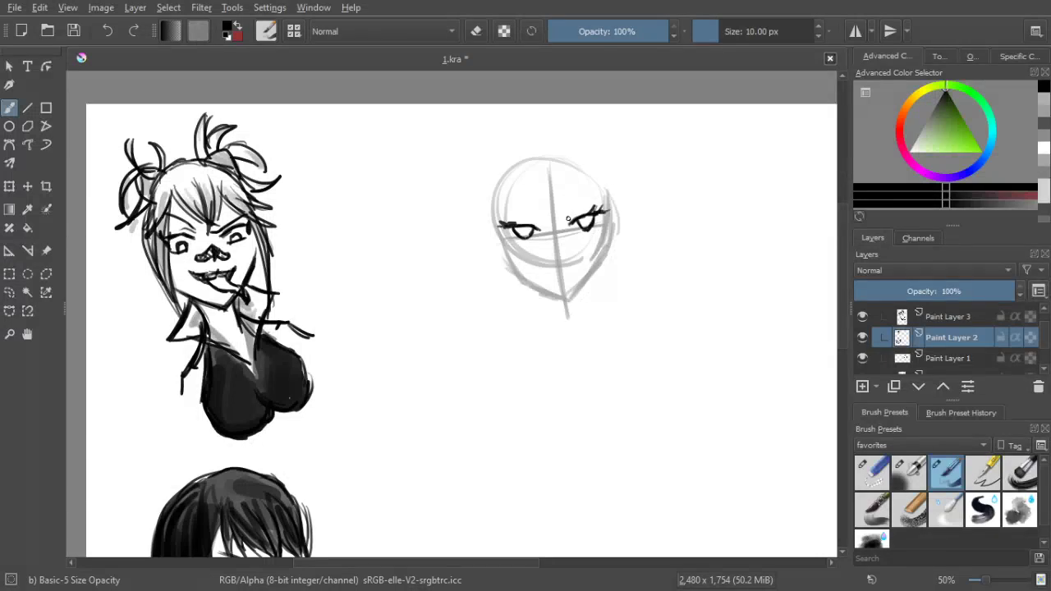
mouse_move(566, 222)
left_mouse_down()
mouse_move(541, 221)
mouse_move(593, 189)
left_mouse_up()
left_click_drag(510, 205, 542, 216)
key("ctrl+z")
key("ctrl+z")
key("ctrl+z")
key("ctrl+z")
key("ctrl+z")
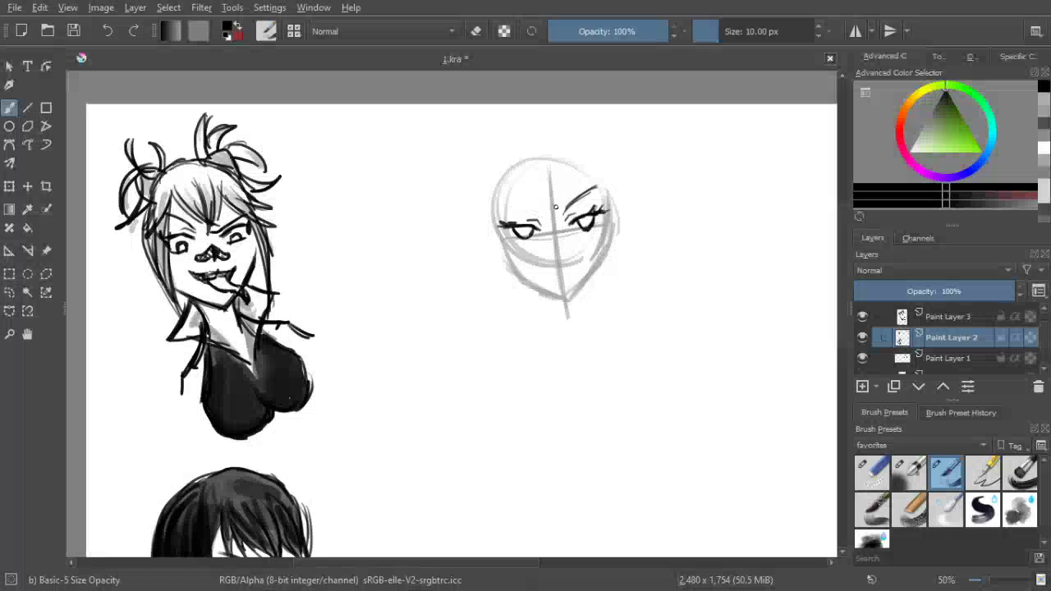
Draw the left-hand eyebrow, a small dark nose and a small frowning mouth along the centre line
mouse_move(512, 205)
left_mouse_down()
mouse_move(542, 219)
mouse_move(502, 207)
mouse_move(556, 248)
left_mouse_up()
key("ctrl+z")
key("ctrl+z")
mouse_move(555, 297)
left_mouse_down()
mouse_move(561, 208)
mouse_move(517, 239)
left_mouse_up()
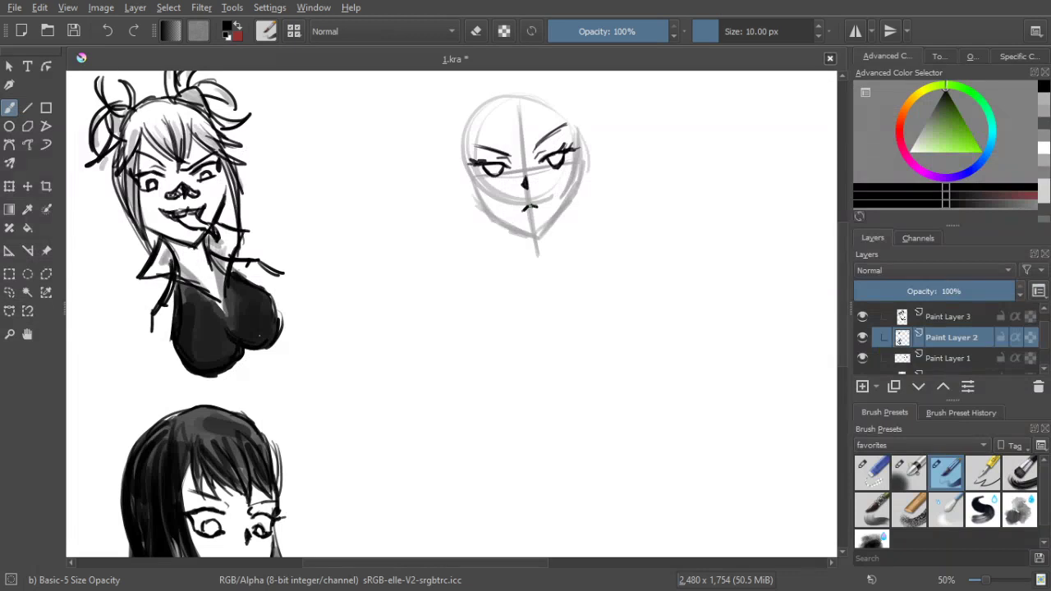
left_click_drag(529, 210, 541, 209)
Ink the left-hand jawline from the cheek to the chin and clean up its end with eraser mode
left_click_drag(608, 117, 538, 207)
mouse_move(429, 205)
left_mouse_down()
mouse_move(420, 198)
mouse_move(420, 261)
mouse_move(473, 288)
left_mouse_up()
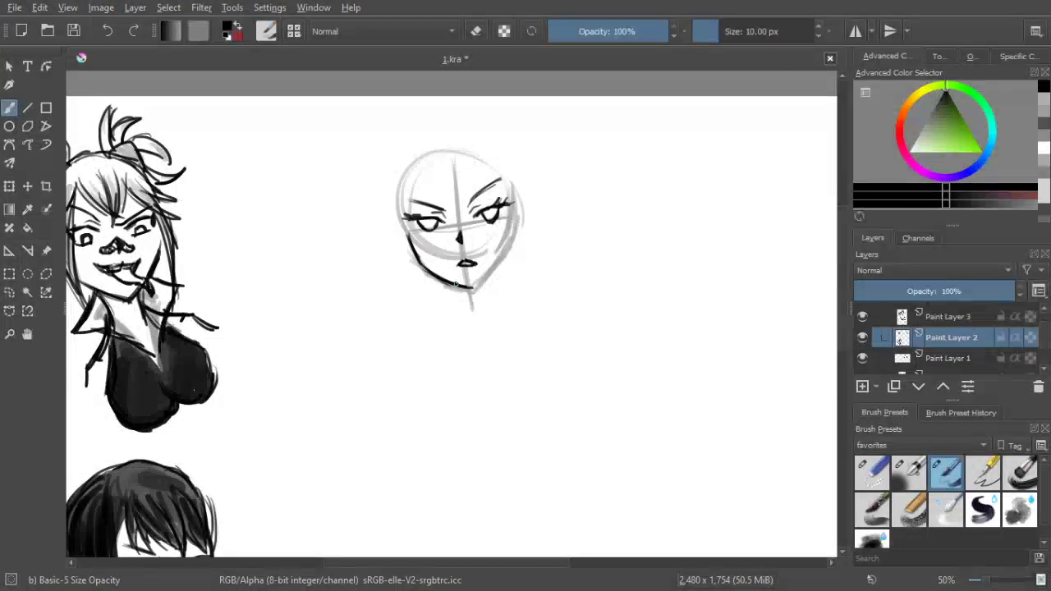
left_click_drag(416, 254, 474, 290)
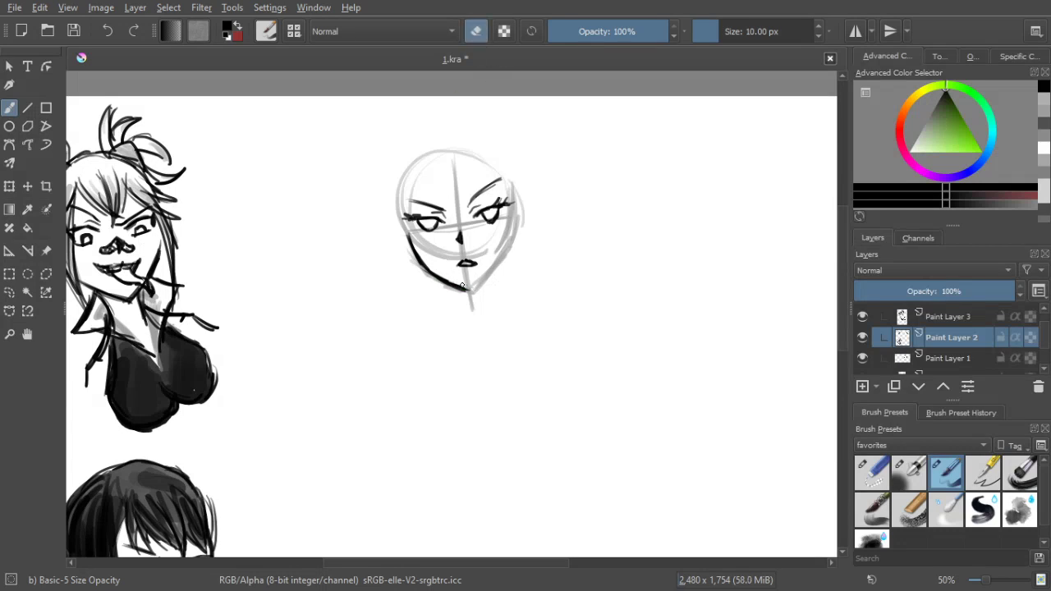
left_click(477, 33)
left_click_drag(469, 290, 503, 256)
key("ctrl+z")
key("ctrl+z")
Ink the chin tip and right-hand jawline, and draw a small slanted rectangular patch on that cheek
left_click_drag(466, 291, 475, 291)
left_click_drag(510, 210, 482, 284)
mouse_move(508, 248)
left_mouse_down()
mouse_move(469, 291)
mouse_move(499, 255)
left_mouse_up()
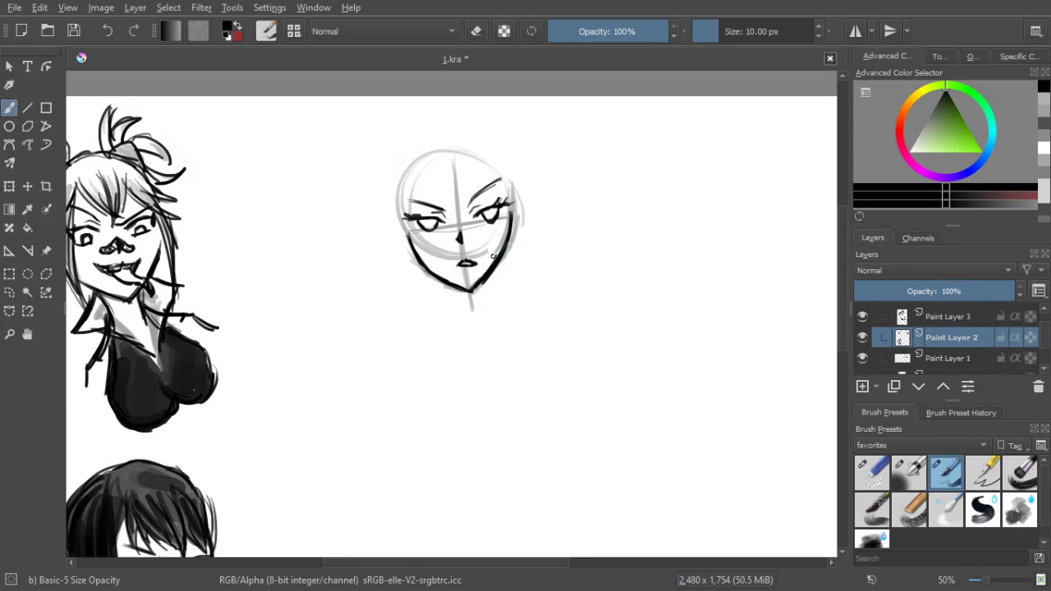
left_click_drag(494, 248, 508, 235)
On Paint Layer 3, draw pointed fringe strands sweeping down across the forehead
left_click(950, 318)
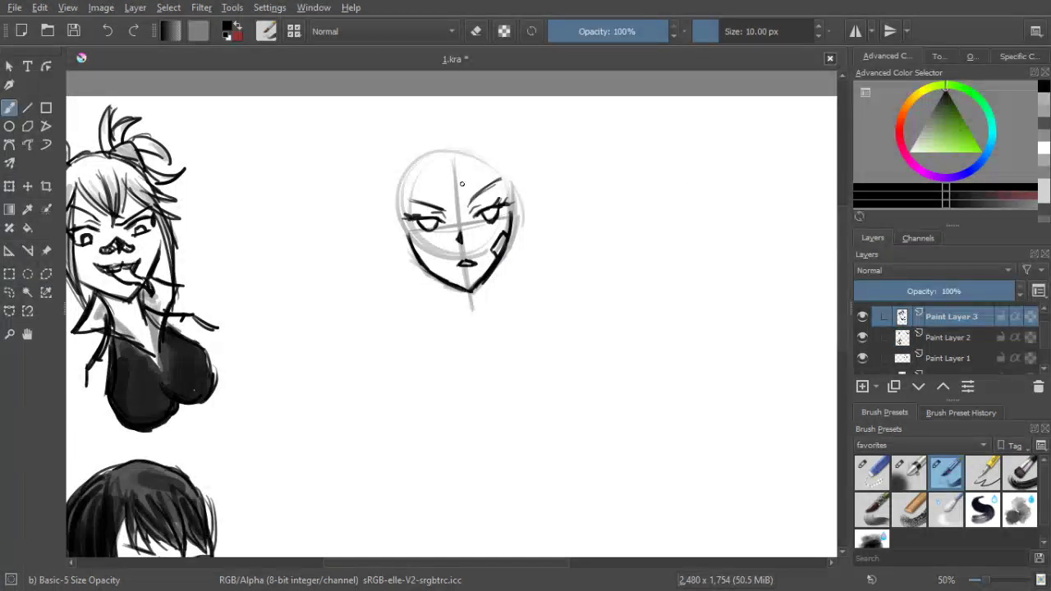
left_click_drag(419, 169, 450, 200)
left_click_drag(411, 148, 453, 201)
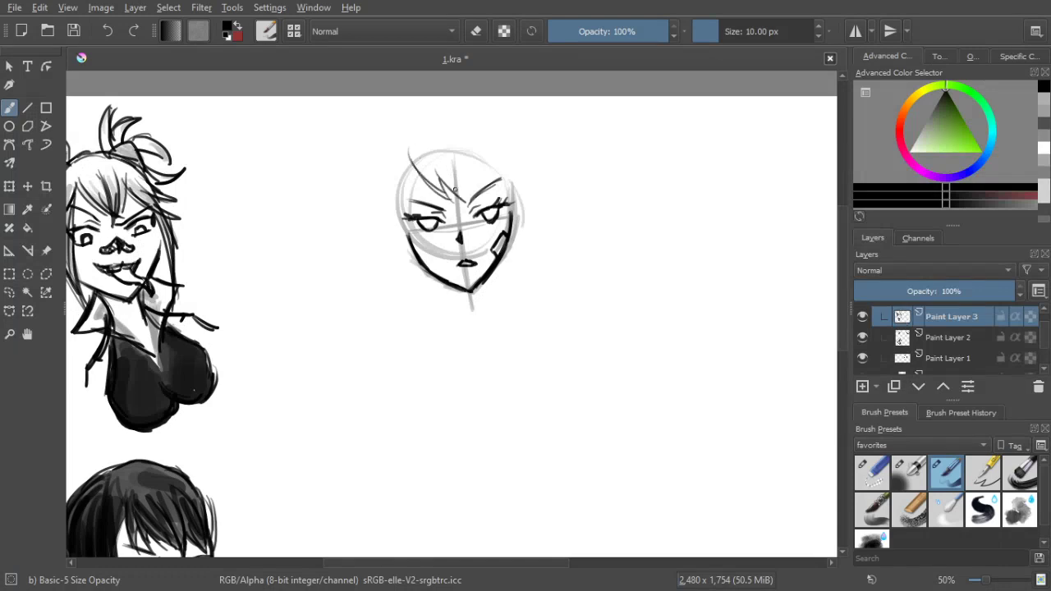
left_click_drag(408, 150, 448, 199)
mouse_move(435, 168)
left_mouse_down()
mouse_move(447, 197)
mouse_move(462, 194)
left_mouse_up()
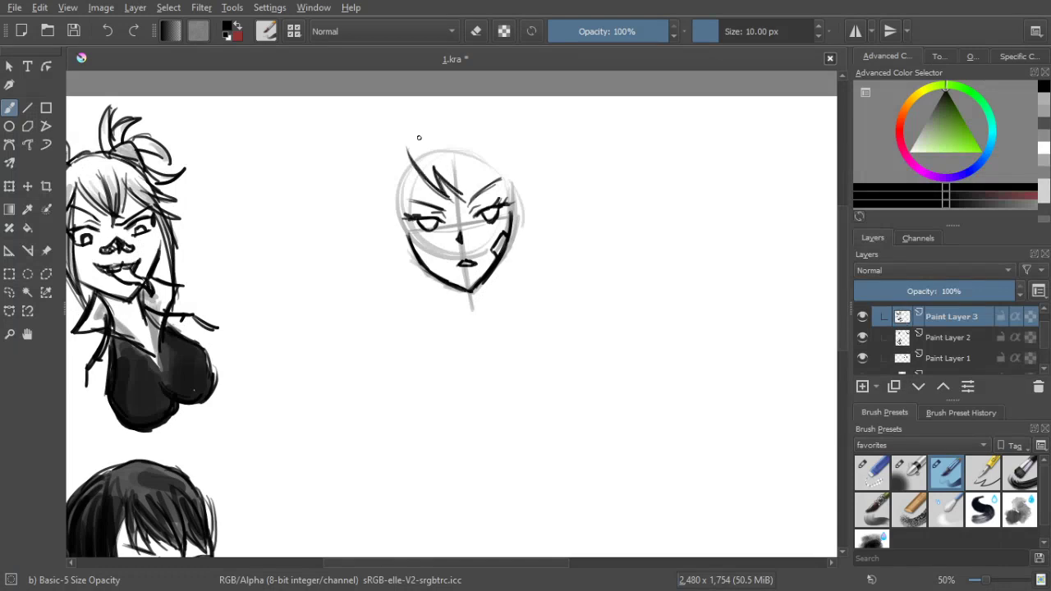
Outline the crown and the flicked-out hair tips on the right-hand side, and draw both neck lines
mouse_move(412, 137)
left_mouse_down()
mouse_move(419, 127)
mouse_move(464, 129)
mouse_move(496, 151)
mouse_move(534, 216)
left_mouse_up()
mouse_move(504, 169)
left_mouse_down()
mouse_move(564, 233)
mouse_move(527, 244)
mouse_move(542, 301)
left_mouse_up()
left_click_drag(493, 269, 488, 317)
left_click_drag(494, 275, 489, 331)
left_click_drag(447, 282, 454, 327)
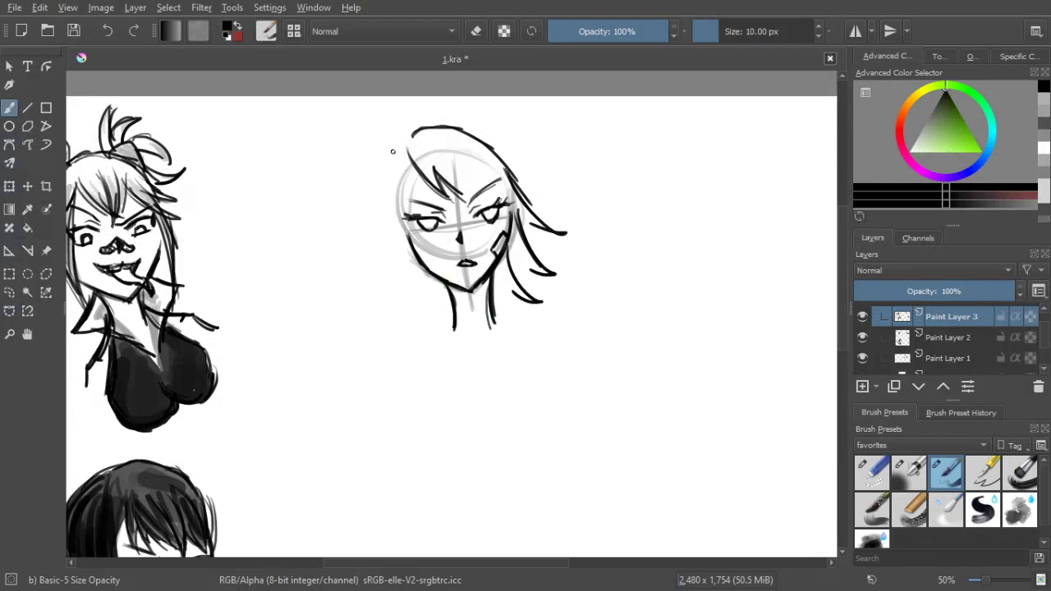
Join the crown to the hair parting and draw long fringe strands sweeping over the right-hand eye
left_click_drag(413, 131, 406, 147)
left_click_drag(466, 167, 509, 223)
left_click_drag(465, 189, 503, 216)
mouse_move(435, 174)
left_mouse_down()
mouse_move(492, 208)
mouse_move(479, 199)
left_mouse_up()
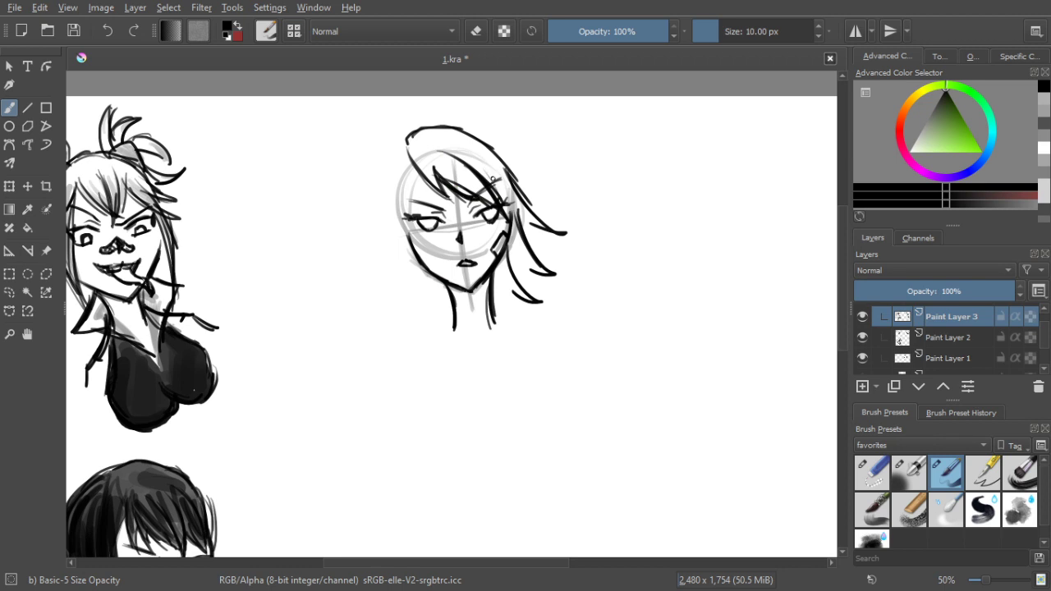
Thicken the side hair along the right-hand cheek with overlapping strands from temple to jaw
left_click_drag(490, 189, 514, 254)
left_click_drag(501, 212, 516, 268)
left_click_drag(501, 177, 514, 234)
left_click_drag(485, 160, 521, 225)
left_click_drag(493, 165, 509, 219)
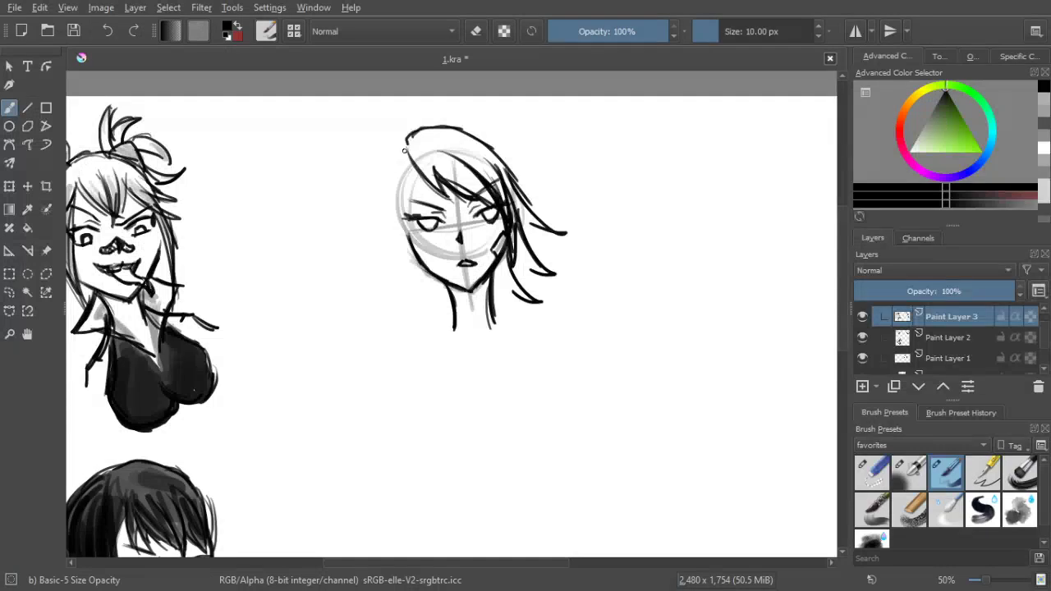
Outline the left-hand side hair with pointed tips and add short hair ends on both sides of the neck
mouse_move(406, 141)
left_mouse_down()
mouse_move(395, 162)
mouse_move(395, 185)
mouse_move(414, 211)
mouse_move(414, 152)
mouse_move(405, 255)
left_mouse_up()
mouse_move(392, 184)
left_mouse_down()
mouse_move(411, 274)
mouse_move(390, 212)
left_mouse_up()
mouse_move(406, 255)
left_mouse_down()
mouse_move(419, 276)
mouse_move(409, 199)
mouse_move(378, 247)
mouse_move(389, 288)
mouse_move(417, 302)
mouse_move(414, 319)
left_mouse_up()
mouse_move(439, 281)
left_mouse_down()
mouse_move(428, 327)
mouse_move(435, 320)
left_mouse_up()
left_click_drag(498, 276, 515, 317)
mouse_move(515, 317)
left_mouse_down()
mouse_move(495, 309)
mouse_move(502, 295)
mouse_move(511, 304)
left_mouse_up()
left_click_drag(490, 156, 494, 165)
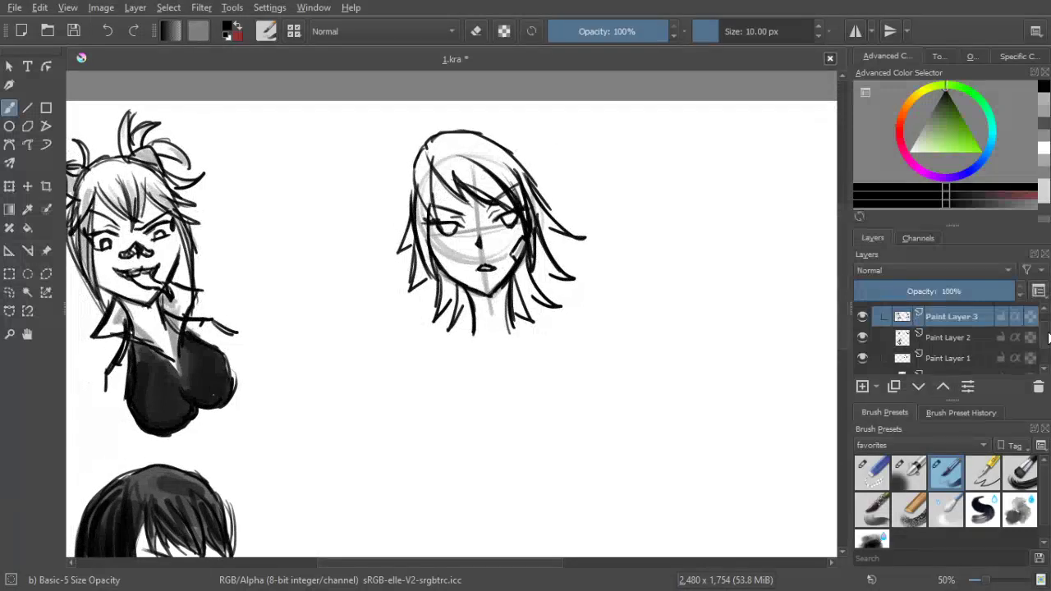
On the shades layer, fill the third head's crown, fringe and right-hand hair with dark shading using a 20 px brush
left_click(945, 376)
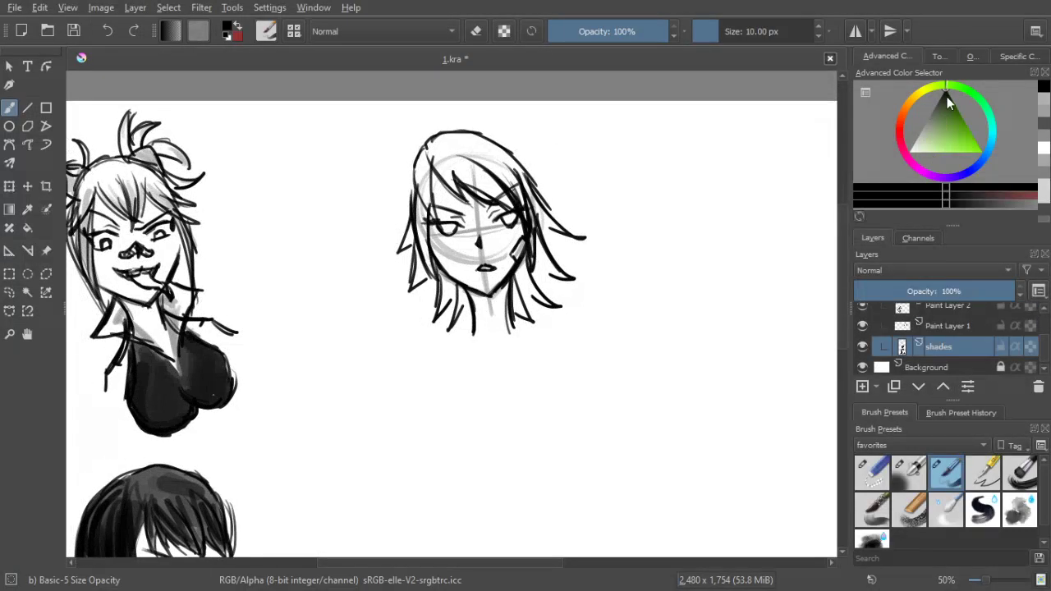
key("]")
key("]")
key("]")
key("]")
key("]")
key("]")
key("]")
key("]")
left_click_drag(434, 212, 426, 151)
mouse_move(427, 188)
left_mouse_down()
mouse_move(427, 204)
mouse_move(420, 157)
mouse_move(416, 188)
left_mouse_up()
mouse_move(425, 146)
left_mouse_down()
mouse_move(419, 186)
mouse_move(448, 176)
mouse_move(457, 192)
mouse_move(437, 169)
mouse_move(492, 203)
mouse_move(510, 183)
mouse_move(454, 189)
mouse_move(470, 175)
mouse_move(431, 147)
mouse_move(461, 149)
left_mouse_up()
mouse_move(479, 162)
left_mouse_down()
mouse_move(437, 137)
mouse_move(490, 143)
mouse_move(521, 174)
mouse_move(469, 141)
mouse_move(456, 154)
mouse_move(486, 163)
mouse_move(498, 146)
mouse_move(517, 201)
mouse_move(529, 177)
mouse_move(557, 227)
mouse_move(539, 214)
mouse_move(549, 262)
mouse_move(567, 279)
mouse_move(539, 261)
mouse_move(547, 268)
mouse_move(545, 246)
mouse_move(533, 250)
mouse_move(530, 215)
mouse_move(526, 272)
mouse_move(537, 296)
mouse_move(522, 265)
mouse_move(529, 315)
mouse_move(515, 276)
mouse_move(515, 302)
left_mouse_up()
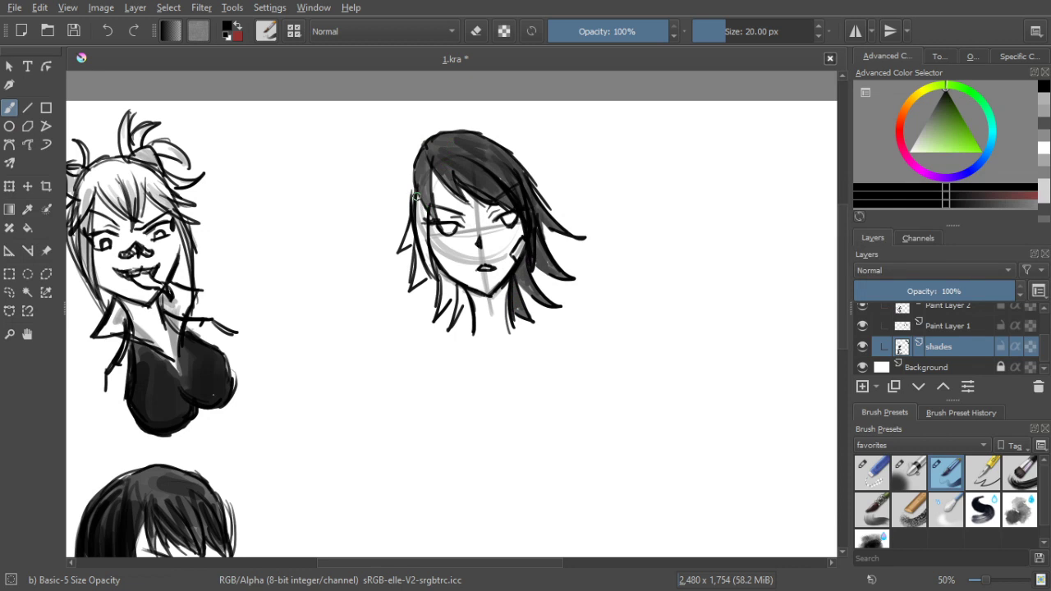
Shade the left-hand side hair and the pointed tips beside the neck in the same dark tone
mouse_move(436, 266)
left_mouse_down()
mouse_move(432, 274)
mouse_move(426, 247)
mouse_move(430, 275)
mouse_move(418, 194)
mouse_move(426, 230)
mouse_move(400, 249)
mouse_move(414, 289)
left_mouse_up()
mouse_move(421, 250)
left_mouse_down()
mouse_move(416, 283)
mouse_move(438, 286)
mouse_move(435, 316)
mouse_move(442, 300)
left_mouse_up()
mouse_move(447, 278)
left_mouse_down()
mouse_move(440, 289)
mouse_move(464, 304)
mouse_move(458, 321)
mouse_move(461, 307)
left_mouse_up()
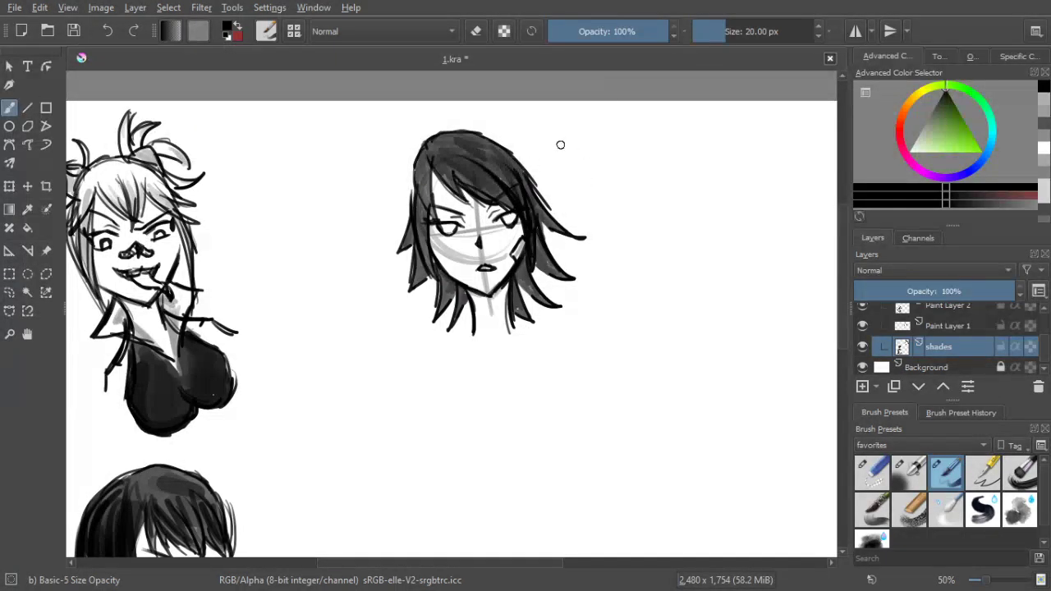
On Paint Layer 1, erase the third head's construction lines with the Eraser Small brush
left_click(938, 327)
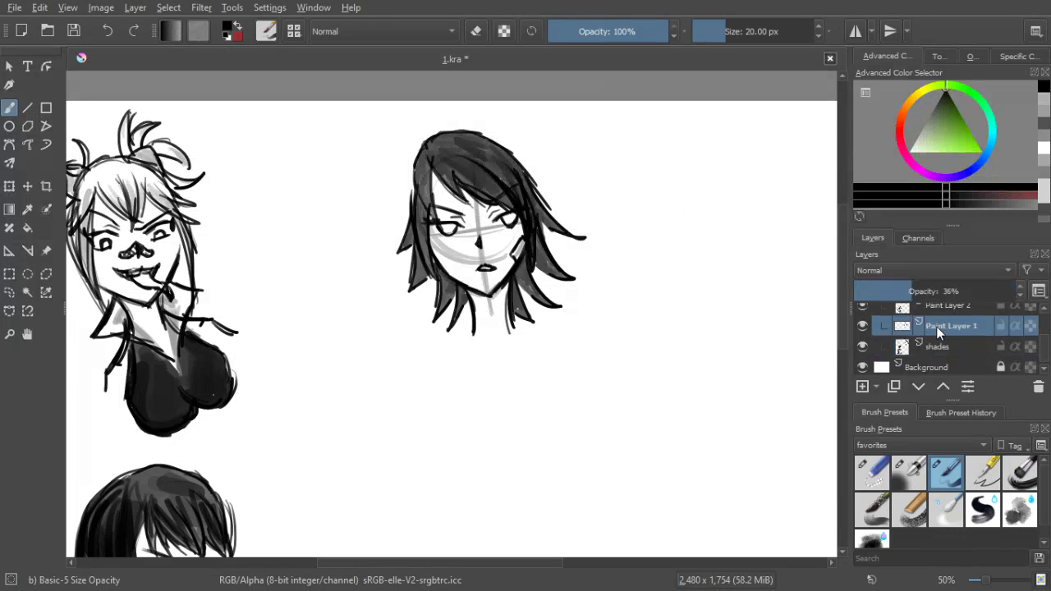
left_click(878, 470)
left_click_drag(456, 179, 467, 308)
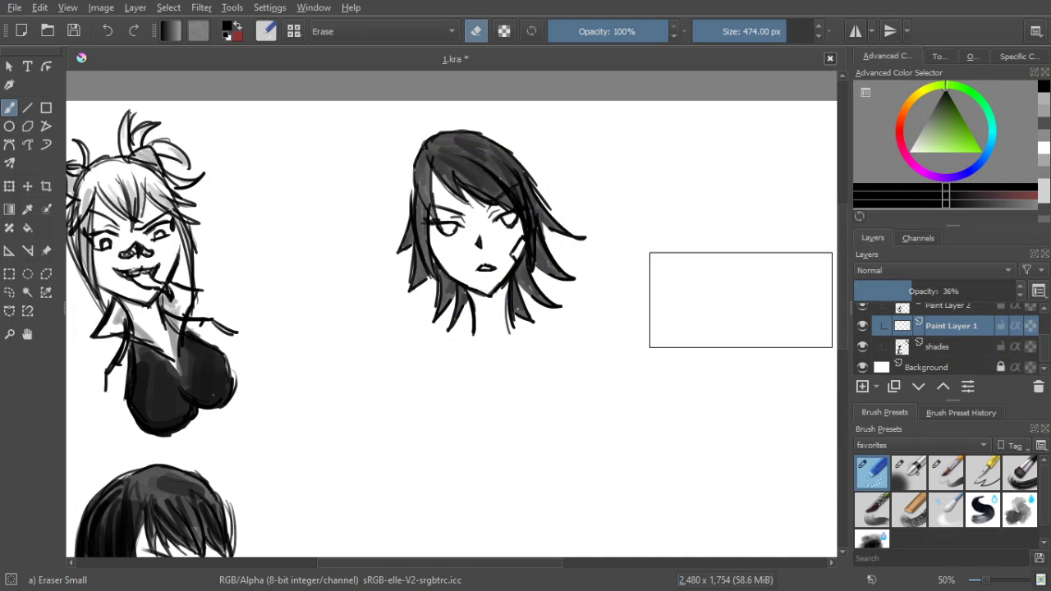
On Paint Layer 2, draw the third character's neck and sloping shoulder lines with the Basic-5 Size Opacity brush at 7.85 px
left_click(953, 475)
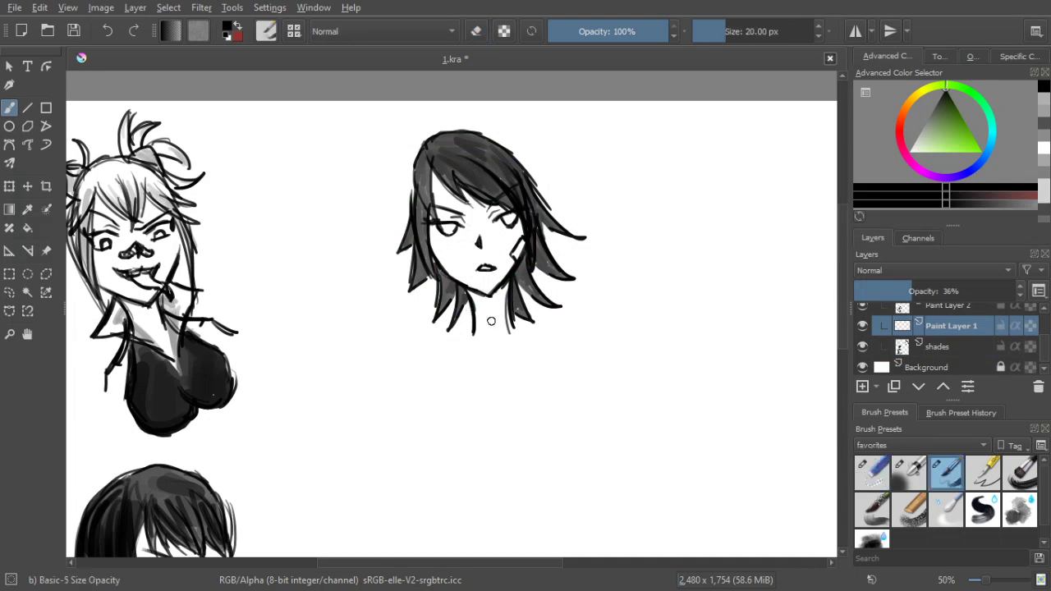
left_click_drag(476, 302, 486, 325)
key("ctrl+z")
left_click(715, 31)
left_click(953, 305)
mouse_move(480, 302)
left_mouse_down()
mouse_move(491, 345)
mouse_move(477, 308)
mouse_move(488, 337)
mouse_move(556, 349)
left_mouse_up()
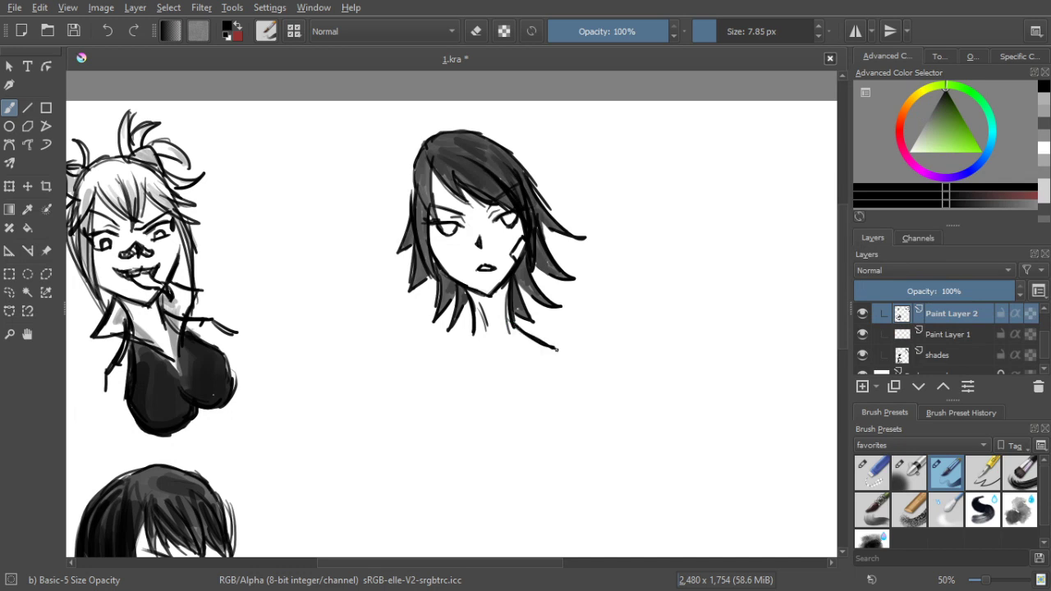
left_click_drag(472, 318, 439, 359)
key("ctrl+z")
left_click_drag(521, 164, 529, 146)
Draw the third character's two collarbones and extend both shoulder lines outward
scroll(518, 121, "up", 2)
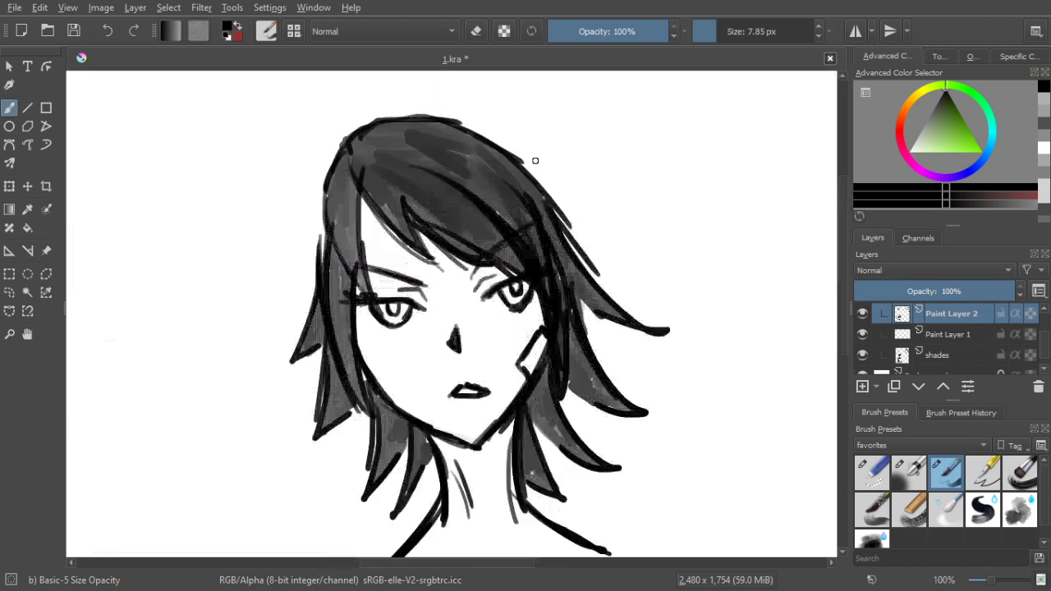
scroll(518, 137, "down", 2)
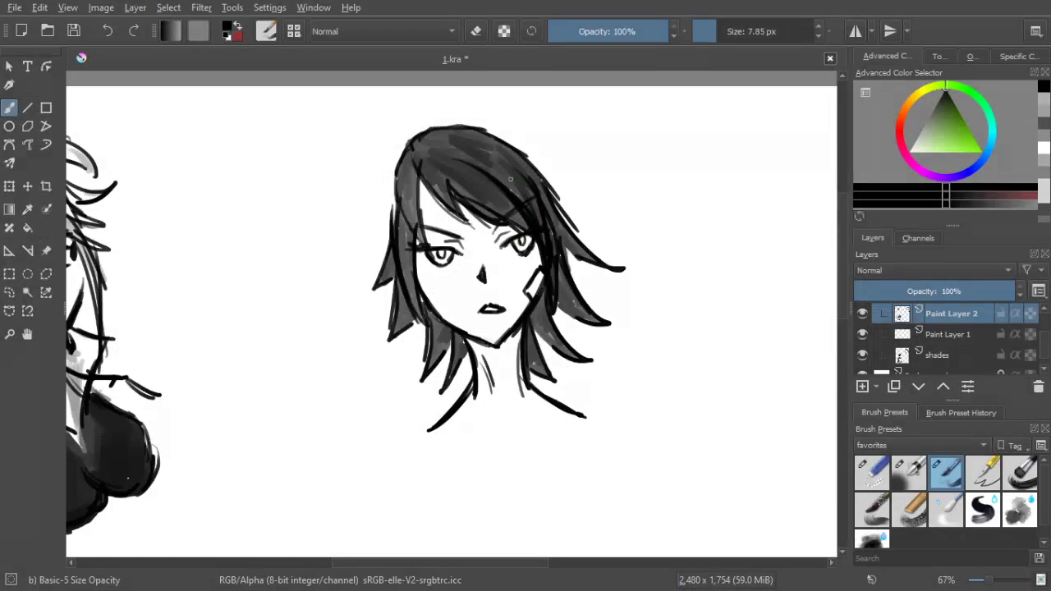
scroll(671, 243, "down", 3)
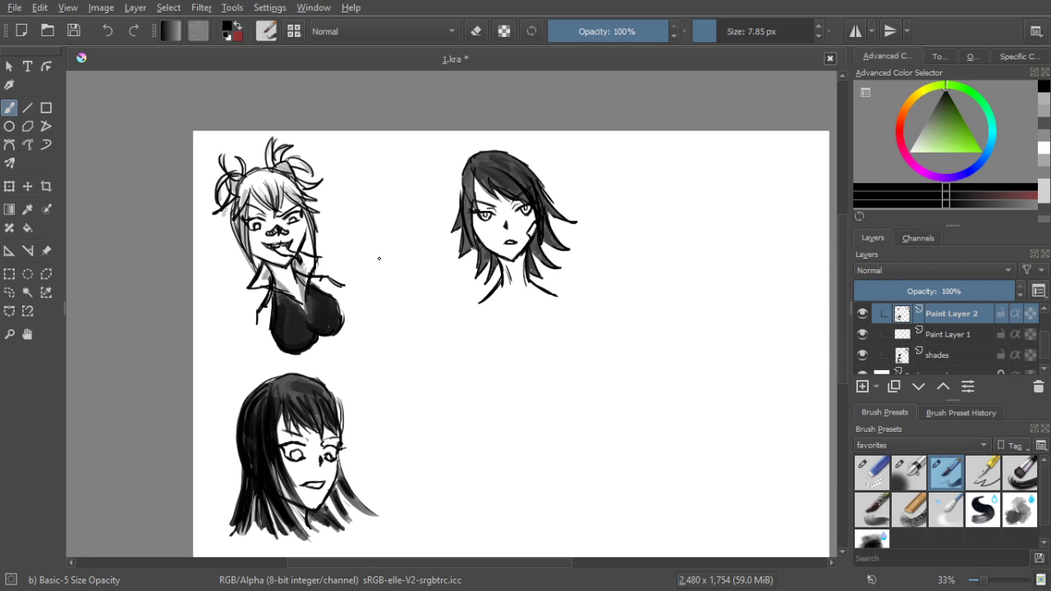
scroll(392, 263, "up", 1)
left_click_drag(637, 338, 519, 264)
scroll(518, 327, "down", 1)
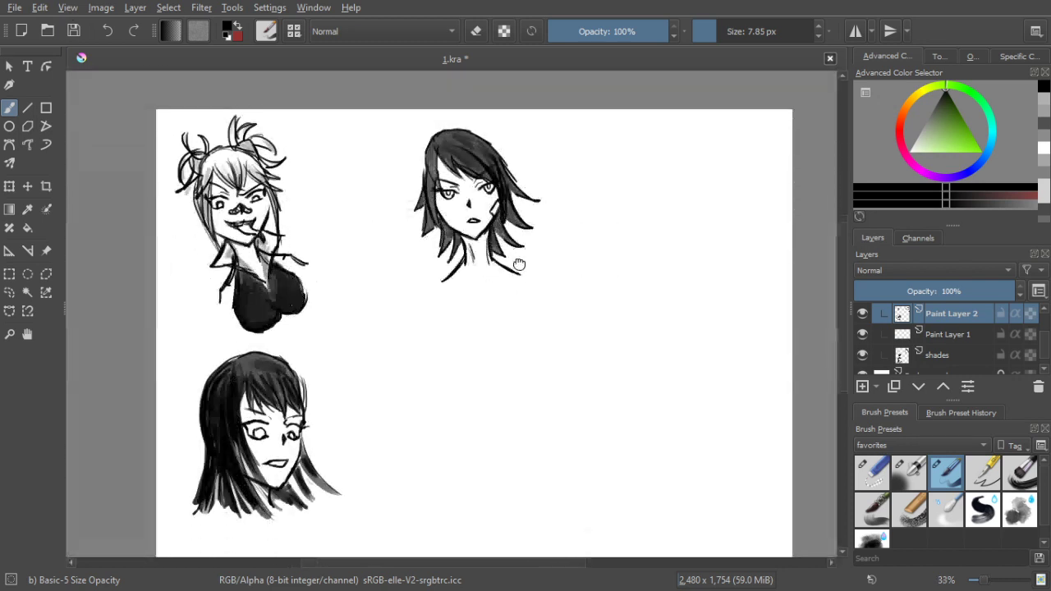
scroll(519, 264, "up", 1)
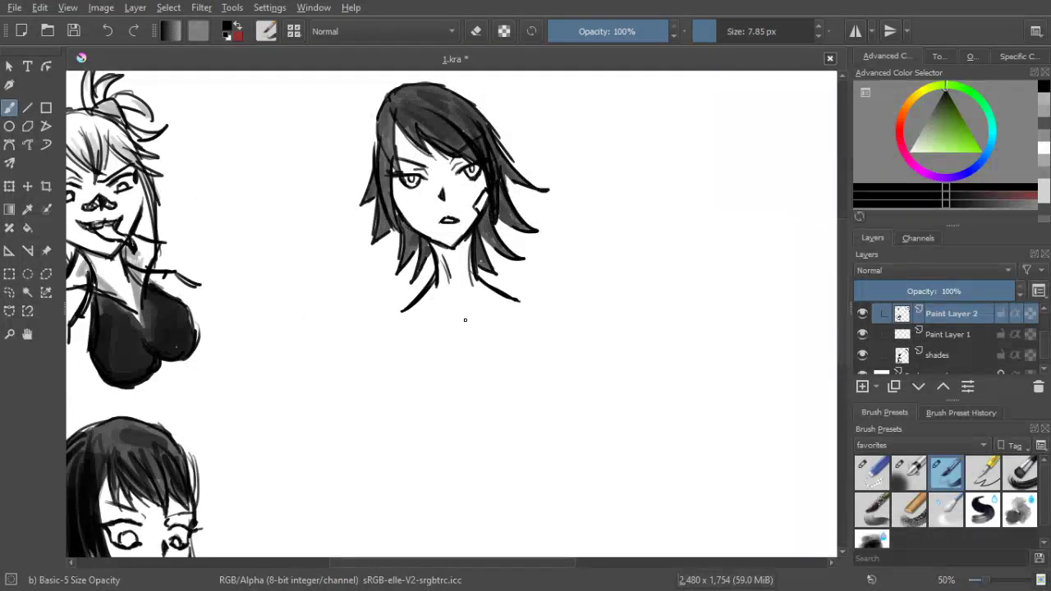
left_click_drag(484, 309, 518, 300)
left_click_drag(456, 328, 403, 310)
left_click_drag(510, 295, 552, 305)
left_click_drag(424, 290, 371, 324)
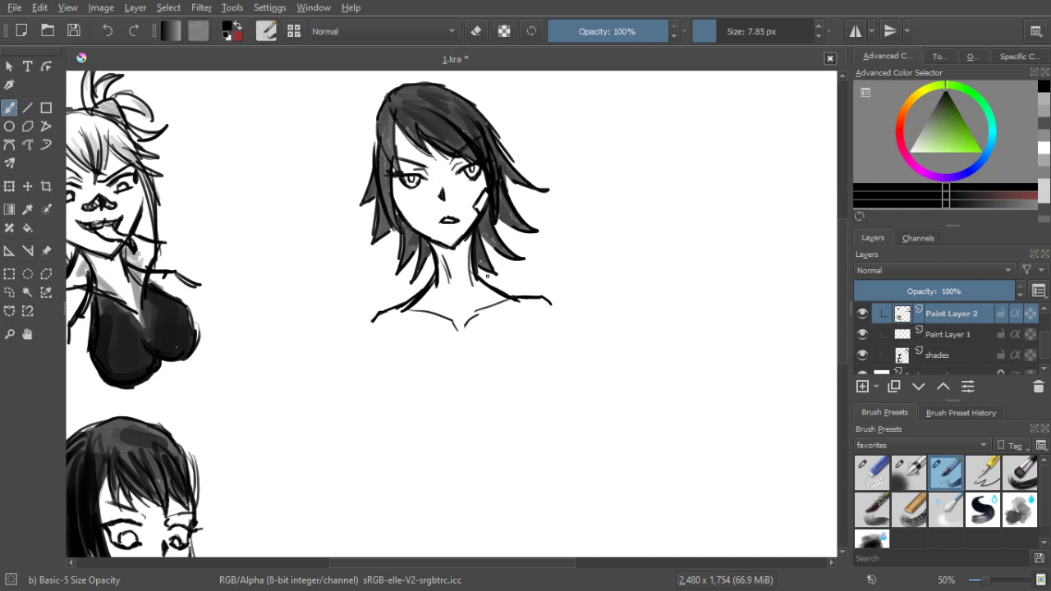
Outline the third character's chest and the neckline running down from the neck using a 10 px brush
scroll(488, 288, "down", 2)
left_click_drag(475, 250, 494, 284)
scroll(479, 256, "down", 1)
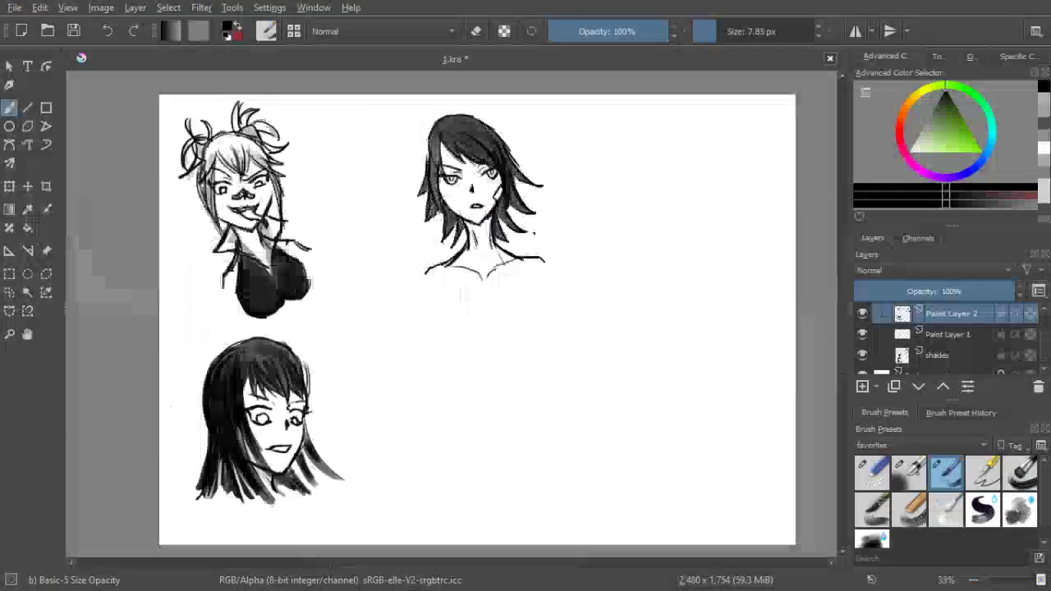
key("bracketright")
mouse_move(497, 249)
left_mouse_down()
mouse_move(533, 303)
mouse_move(528, 327)
mouse_move(534, 315)
mouse_move(508, 337)
mouse_move(454, 340)
mouse_move(439, 307)
mouse_move(451, 340)
left_mouse_up()
left_click_drag(461, 255, 437, 302)
left_click_drag(467, 244, 437, 299)
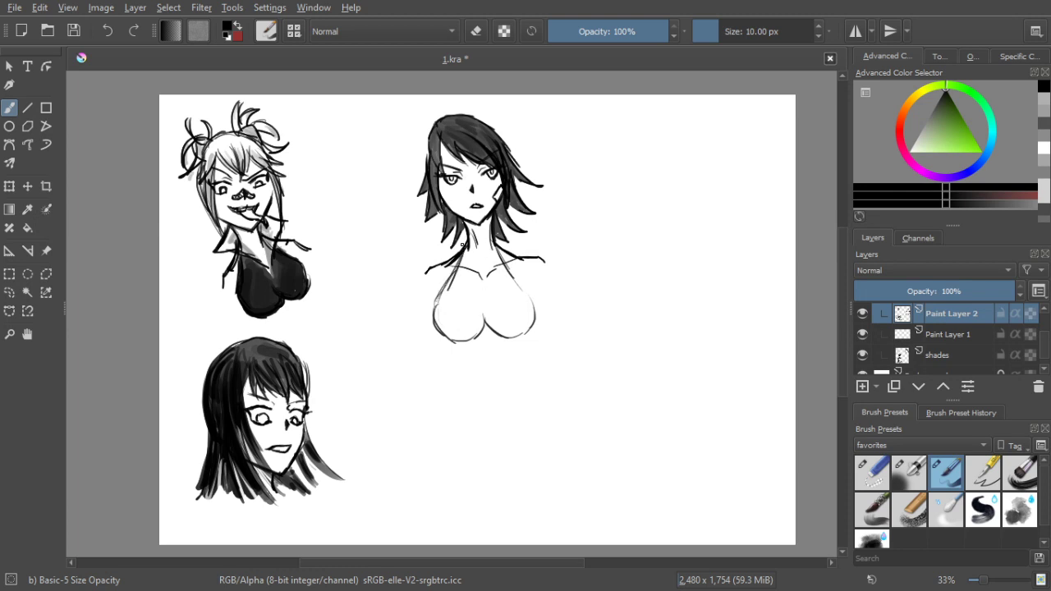
left_click_drag(460, 253, 435, 300)
On the shades layer, draw the top's dark straps and V-shaped neckline with a 15 px brush
scroll(1003, 349, "down", 1)
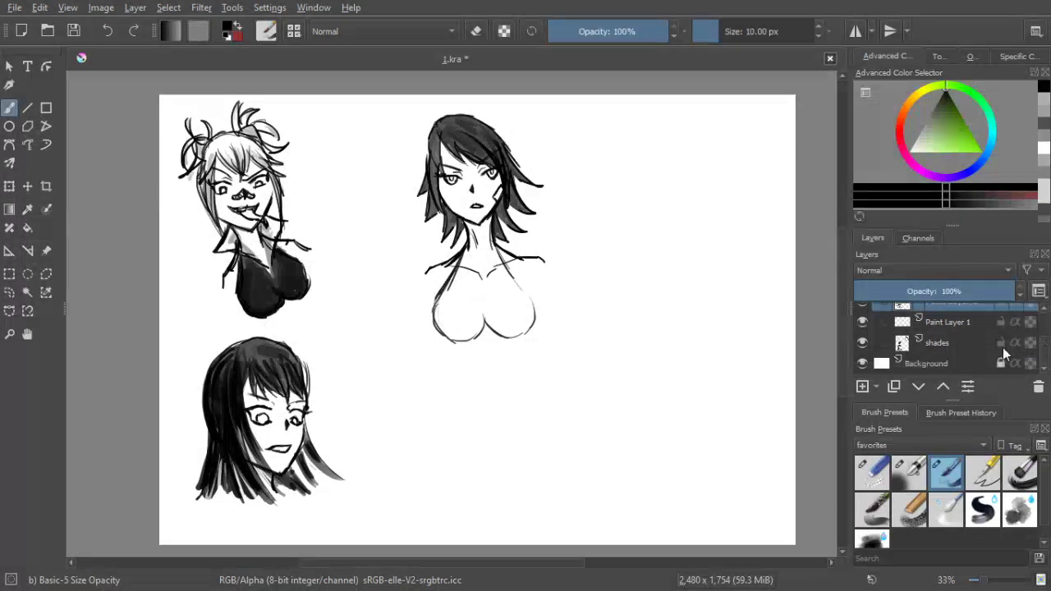
left_click(951, 352)
key("bracketright")
key("bracketright")
left_click_drag(492, 242, 515, 282)
left_click_drag(492, 244, 526, 295)
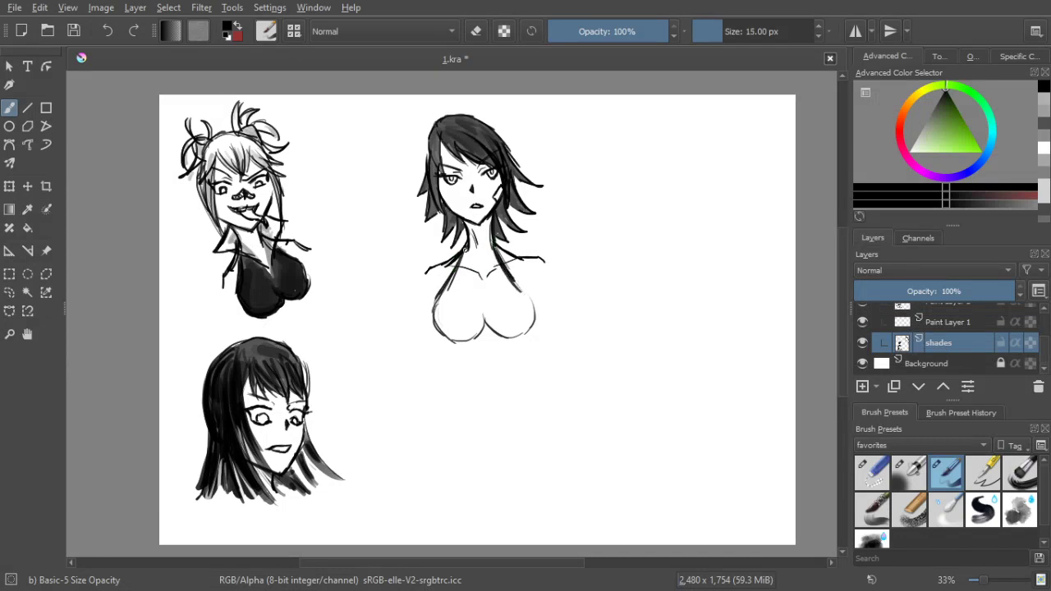
mouse_move(467, 250)
left_mouse_down()
mouse_move(444, 293)
mouse_move(456, 273)
mouse_move(462, 285)
mouse_move(460, 271)
mouse_move(487, 304)
mouse_move(502, 279)
left_mouse_up()
Fill the third character's top with dark shading using a 32 px brush
key("]")
key("]")
key("]")
key("]")
key("]")
key("]")
key("]")
key("]")
key("]")
mouse_move(443, 296)
left_mouse_down()
mouse_move(437, 322)
mouse_move(451, 299)
mouse_move(478, 305)
mouse_move(441, 323)
mouse_move(450, 327)
mouse_move(457, 306)
mouse_move(468, 316)
mouse_move(479, 308)
mouse_move(462, 340)
mouse_move(483, 315)
left_mouse_up()
mouse_move(492, 318)
left_mouse_down()
mouse_move(523, 332)
mouse_move(533, 311)
mouse_move(506, 278)
mouse_move(495, 305)
mouse_move(504, 313)
mouse_move(508, 293)
mouse_move(532, 309)
left_mouse_up()
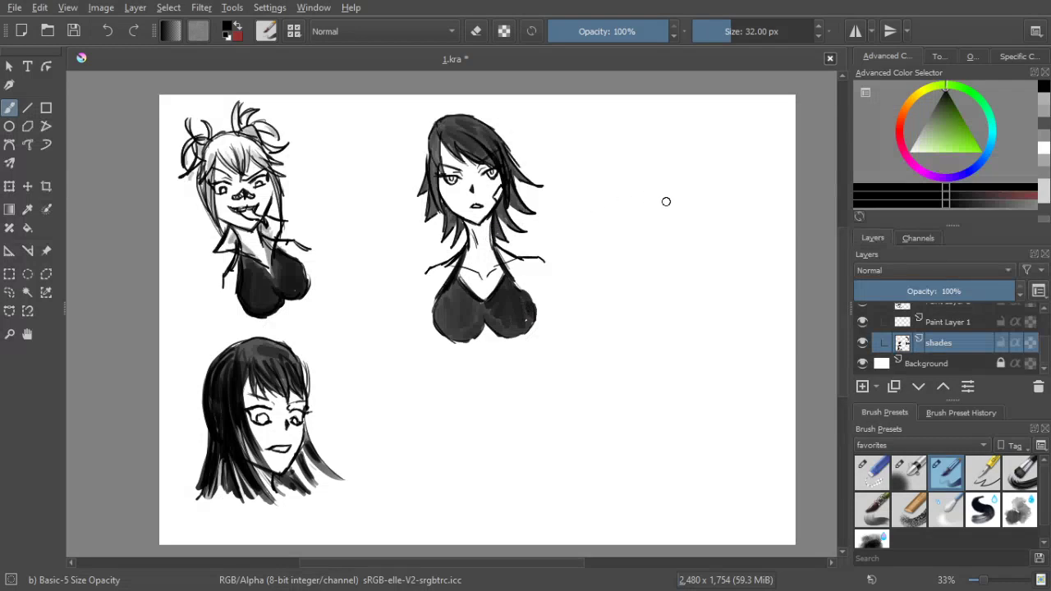
Draw a pointed, upturned collar on both sides of the third character's neck with a 15 px brush
key("bracketleft")
key("bracketleft")
key("bracketleft")
key("bracketleft")
key("bracketleft")
key("bracketleft")
key("bracketleft")
key("bracketleft")
key("bracketleft")
mouse_move(498, 230)
left_mouse_down()
mouse_move(538, 242)
mouse_move(517, 256)
left_mouse_up()
mouse_move(462, 225)
left_mouse_down()
mouse_move(443, 246)
mouse_move(422, 246)
mouse_move(456, 273)
mouse_move(435, 253)
left_mouse_up()
left_click_drag(422, 244, 447, 233)
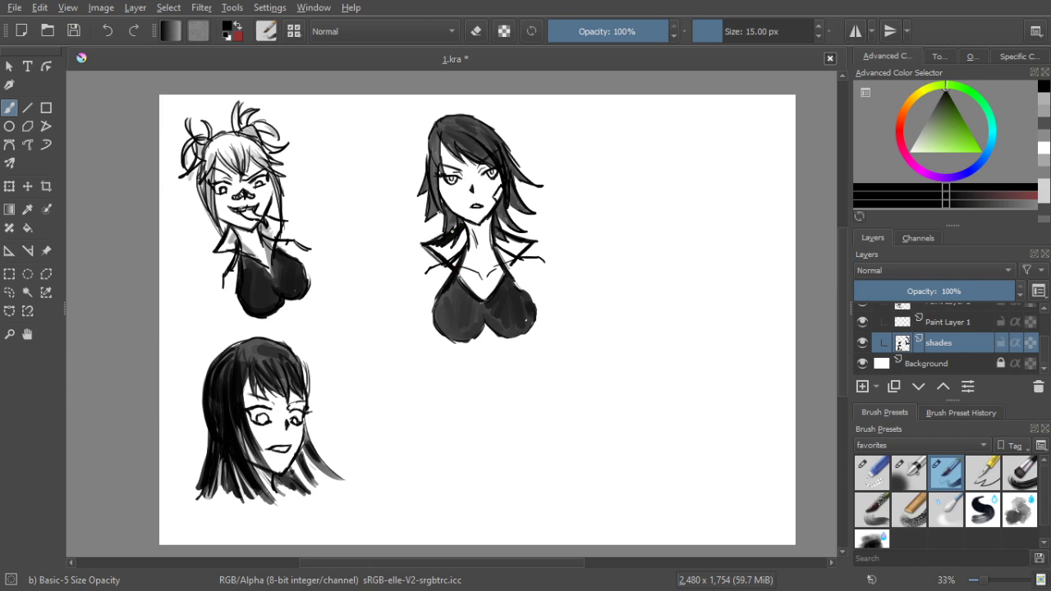
mouse_move(515, 236)
left_mouse_down()
mouse_move(526, 242)
mouse_move(514, 258)
left_mouse_up()
key("e")
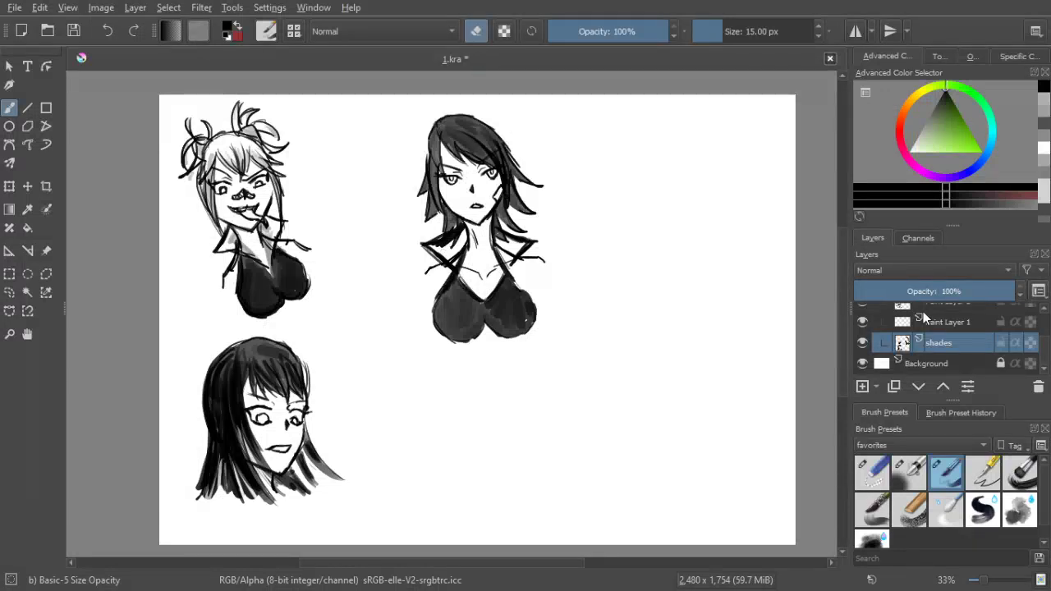
left_click(941, 305)
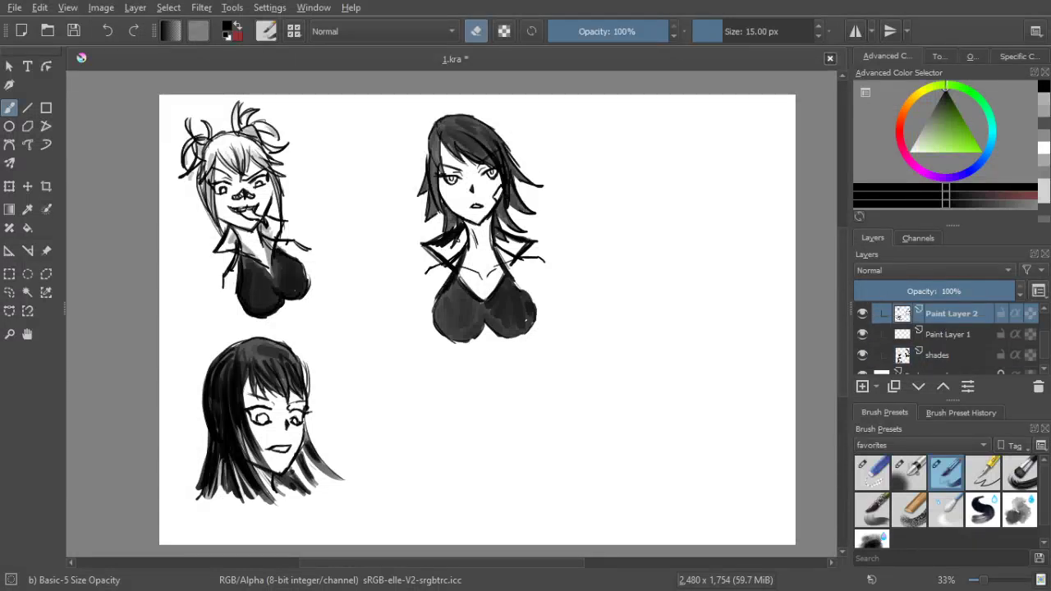
scroll(1047, 310, "up", 1)
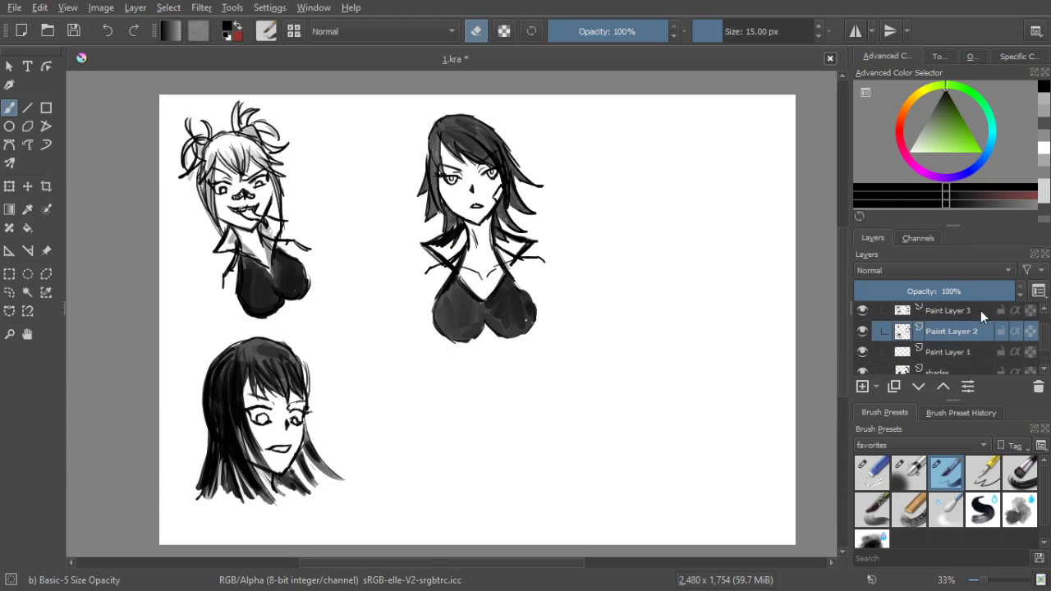
left_click(981, 310)
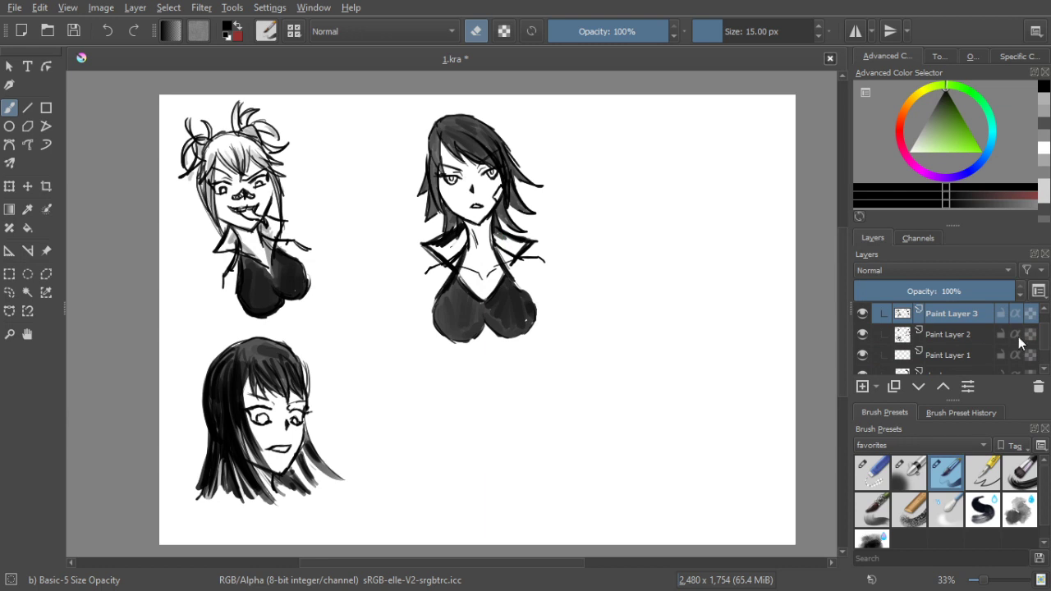
left_click_drag(1043, 337, 1017, 345)
left_click(975, 351)
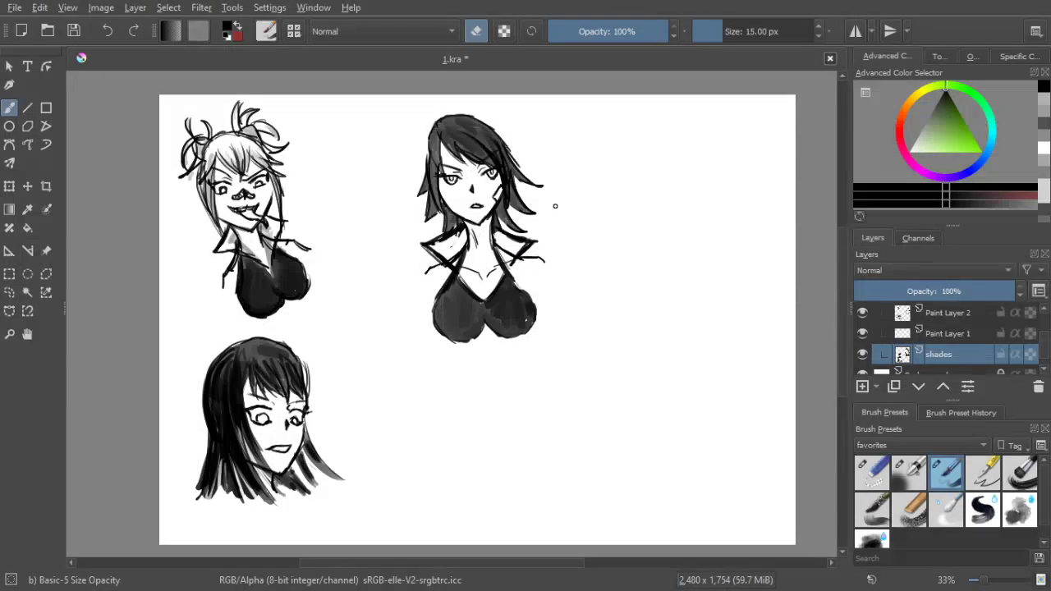
key("e")
Draw the garment edges running down from both sides of the collar to the dark top
left_click_drag(518, 263, 527, 289)
mouse_move(429, 270)
left_mouse_down()
mouse_move(444, 287)
mouse_move(455, 270)
left_mouse_up()
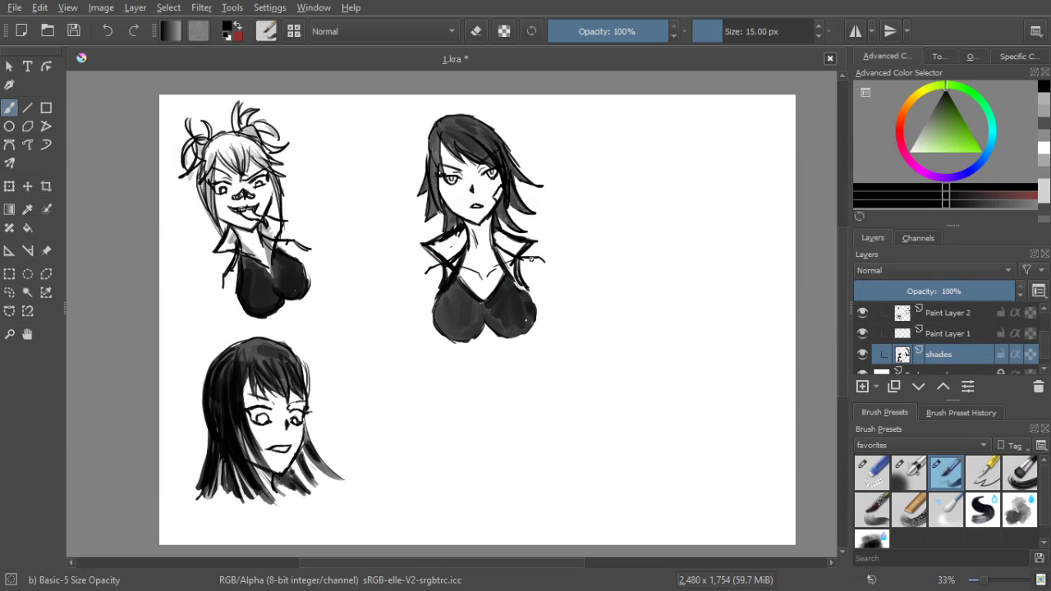
mouse_move(532, 260)
left_mouse_down()
mouse_move(519, 258)
mouse_move(551, 285)
left_mouse_up()
left_click_drag(425, 271, 418, 314)
key("ctrl+z")
key("ctrl+z")
key("ctrl+z")
Draw the bent shoulder ends and outer upper-arm lines on both sides, and touch up the garment edge beside the chest
left_click_drag(539, 260, 550, 274)
left_click_drag(426, 274, 422, 283)
left_click_drag(545, 271, 567, 318)
left_click_drag(423, 277, 413, 329)
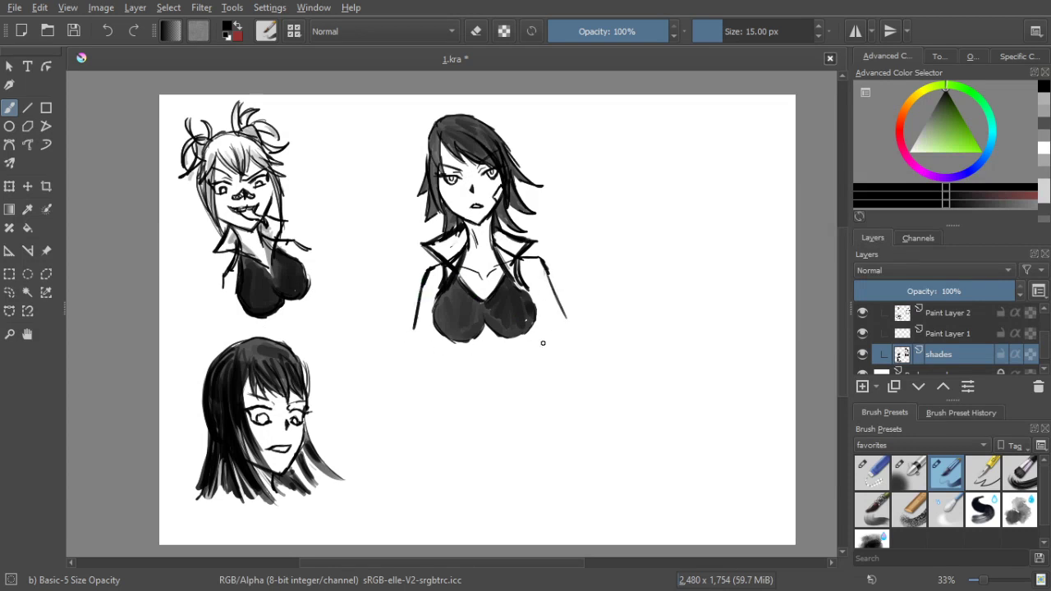
key("ctrl+z")
key("ctrl+z")
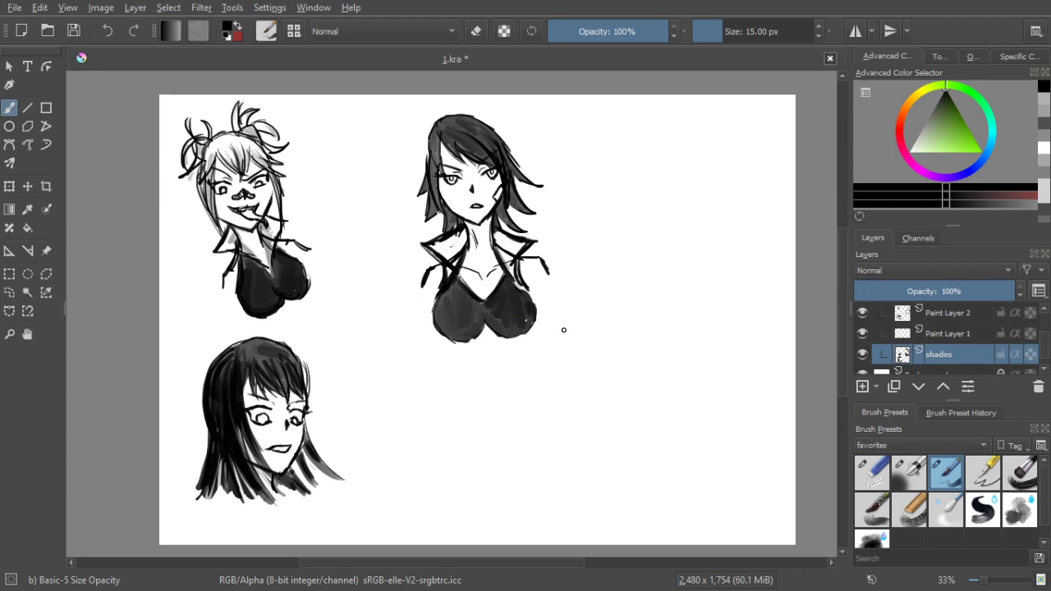
left_click_drag(542, 267, 563, 310)
left_click_drag(428, 276, 415, 317)
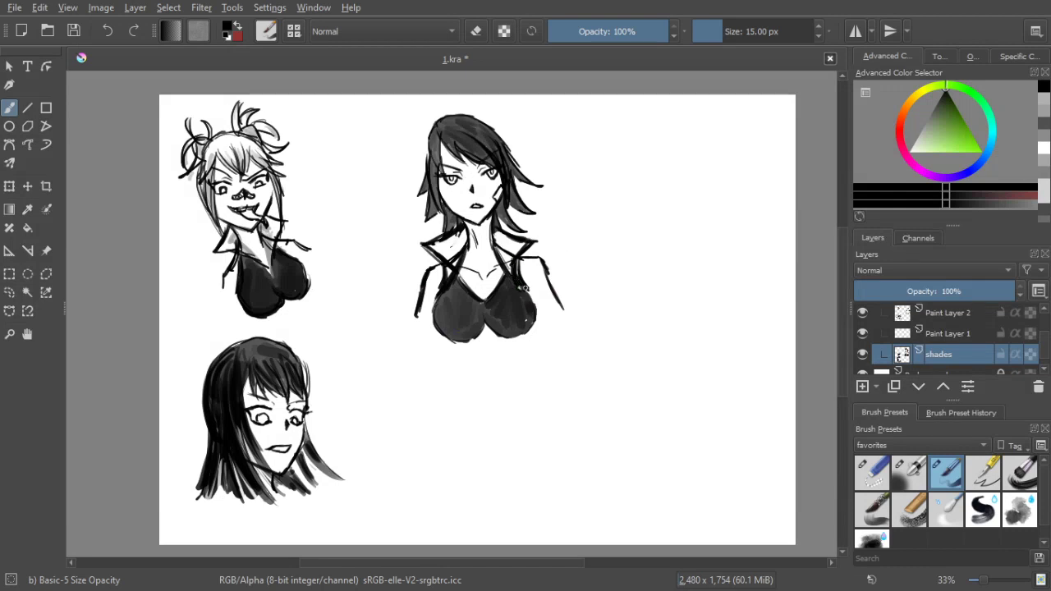
left_click_drag(446, 272, 438, 289)
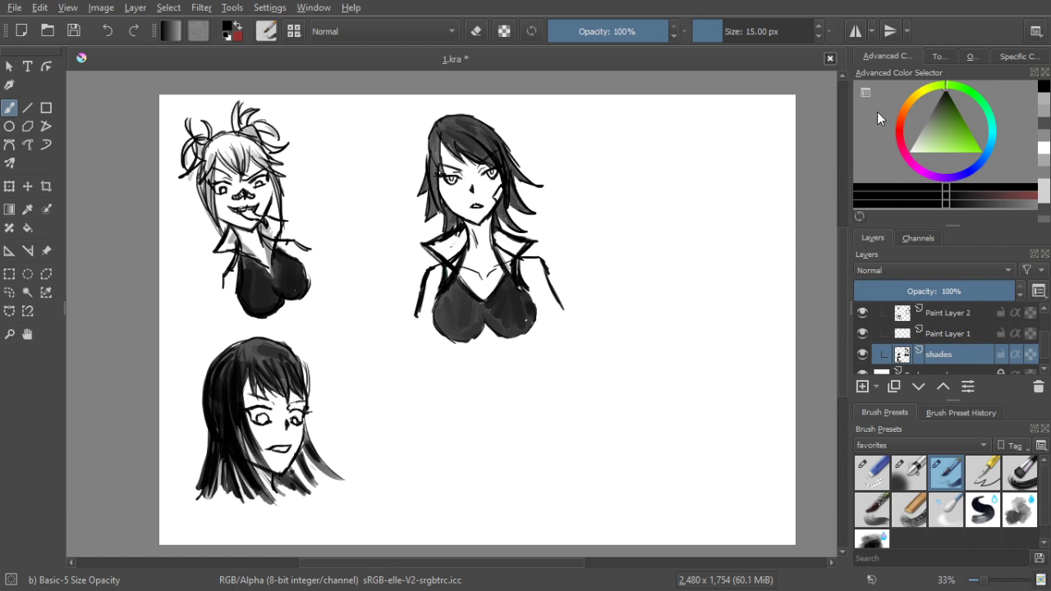
Shade the inside of the third character's collar in light grey using a 20 px brush
left_click(929, 129)
left_click_drag(928, 128, 914, 122)
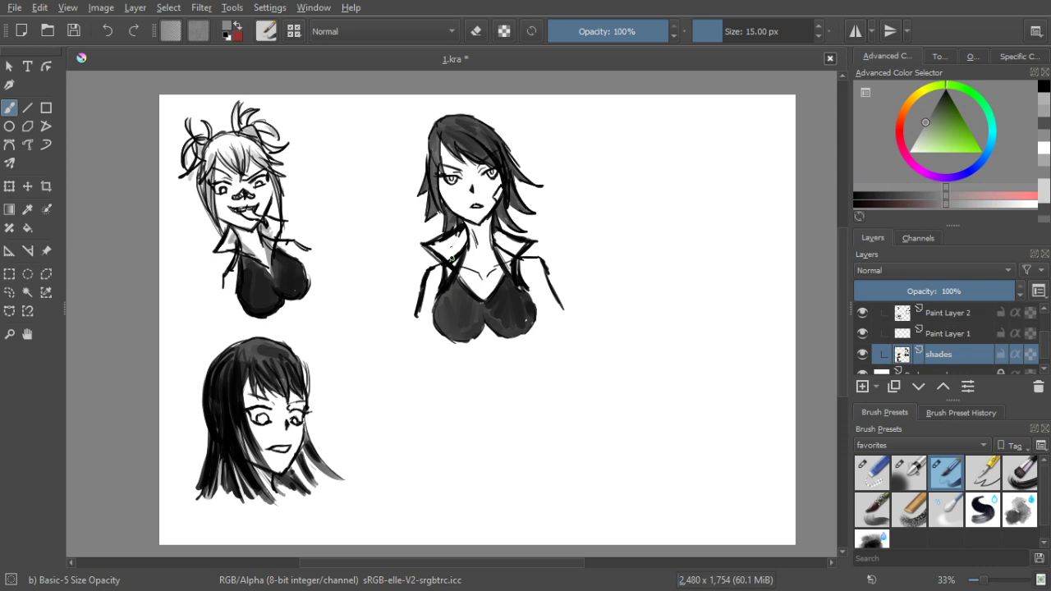
key("bracketright")
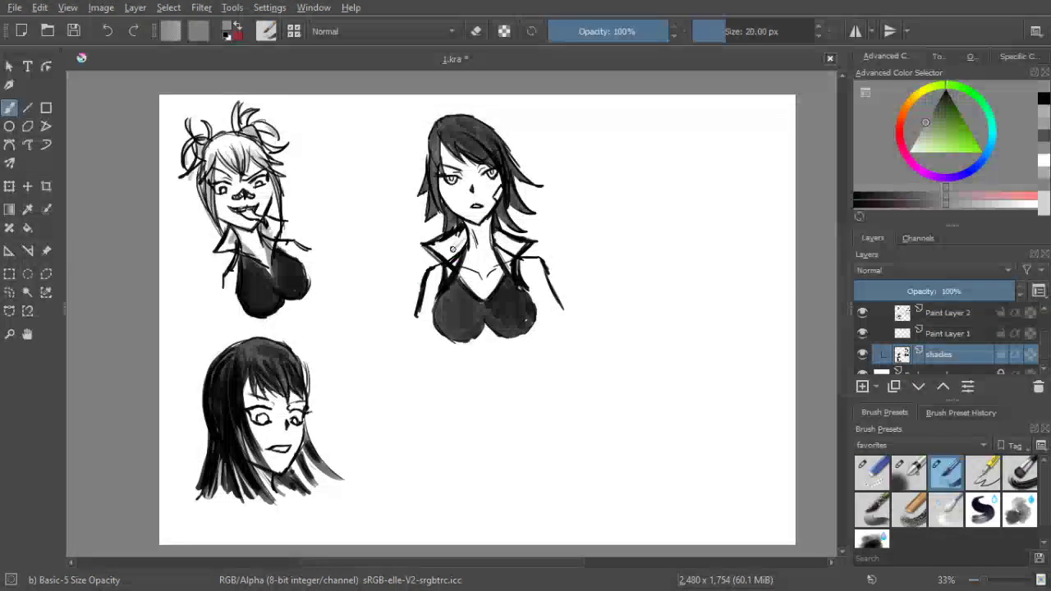
left_click_drag(456, 239, 460, 255)
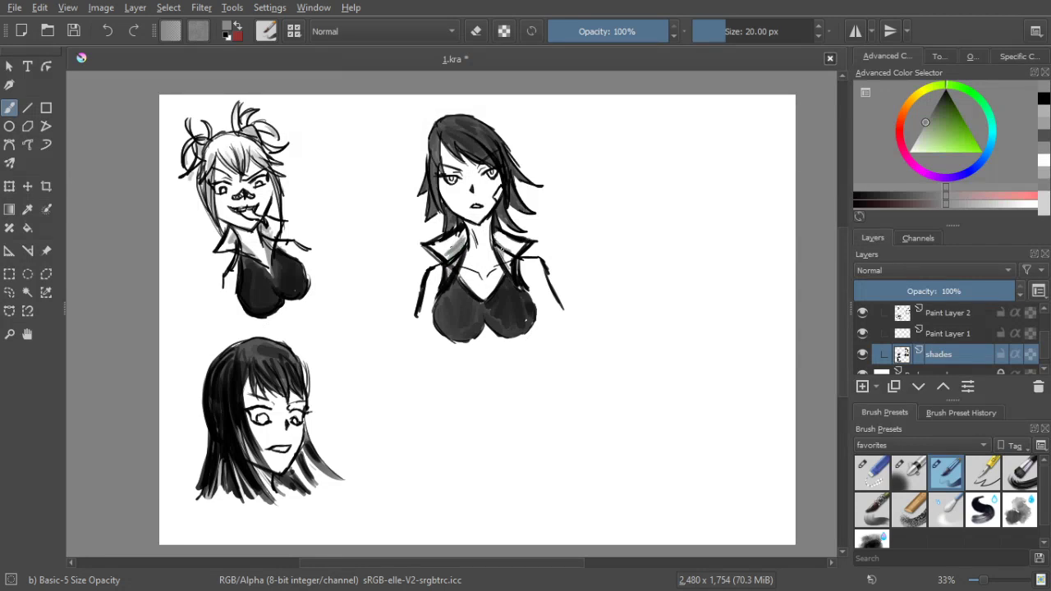
Add the same light grey shadow to the neck below the chin with a 14 px brush
key("bracketleft")
key("bracketleft")
key("bracketleft")
left_click_drag(489, 221, 478, 239)
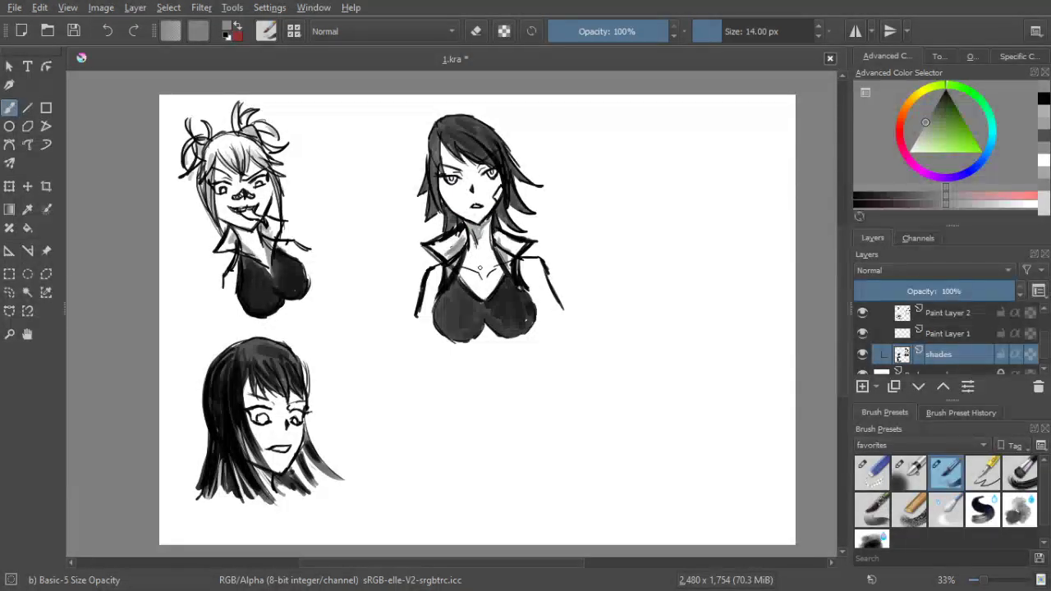
Shade the forehead beneath the fringe in light grey with a 26 px brush
key("bracketright")
key("bracketright")
key("bracketright")
key("bracketright")
mouse_move(442, 153)
left_mouse_down()
mouse_move(444, 176)
mouse_move(453, 155)
left_mouse_up()
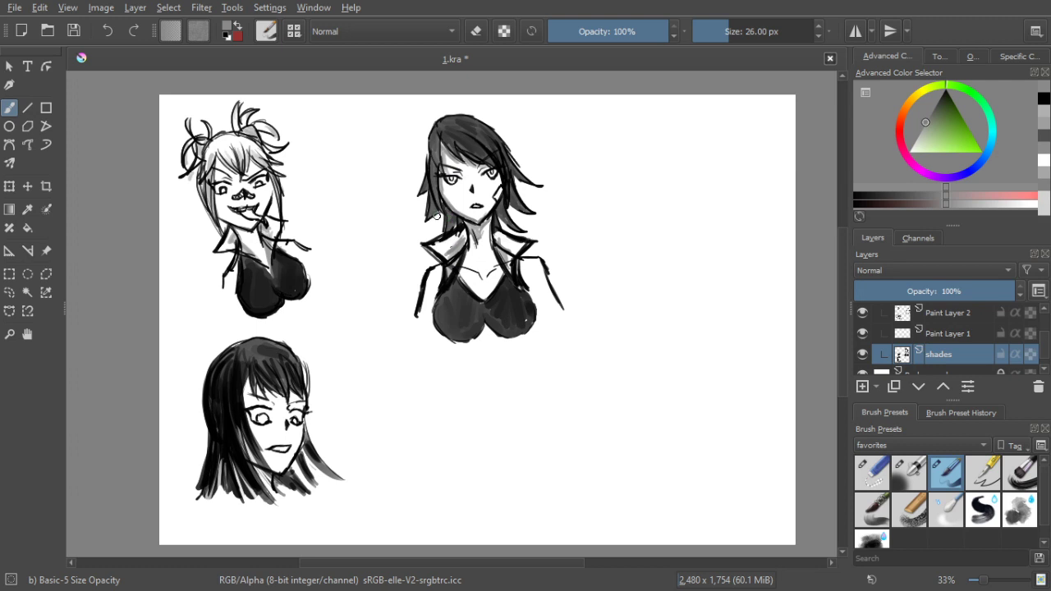
scroll(447, 219, "up", 1)
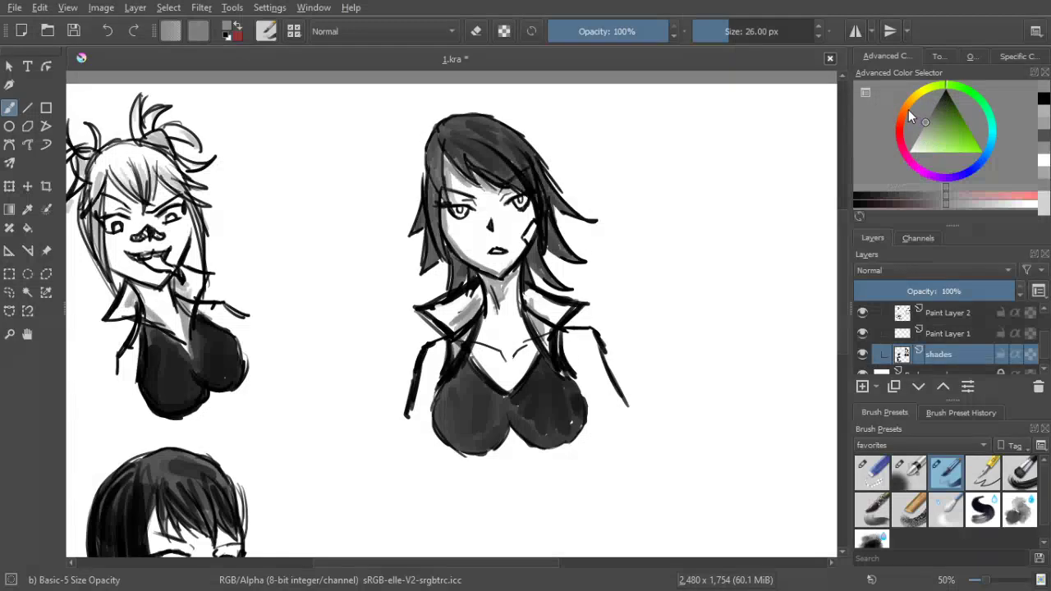
left_click_drag(909, 116, 918, 105)
left_click(953, 120)
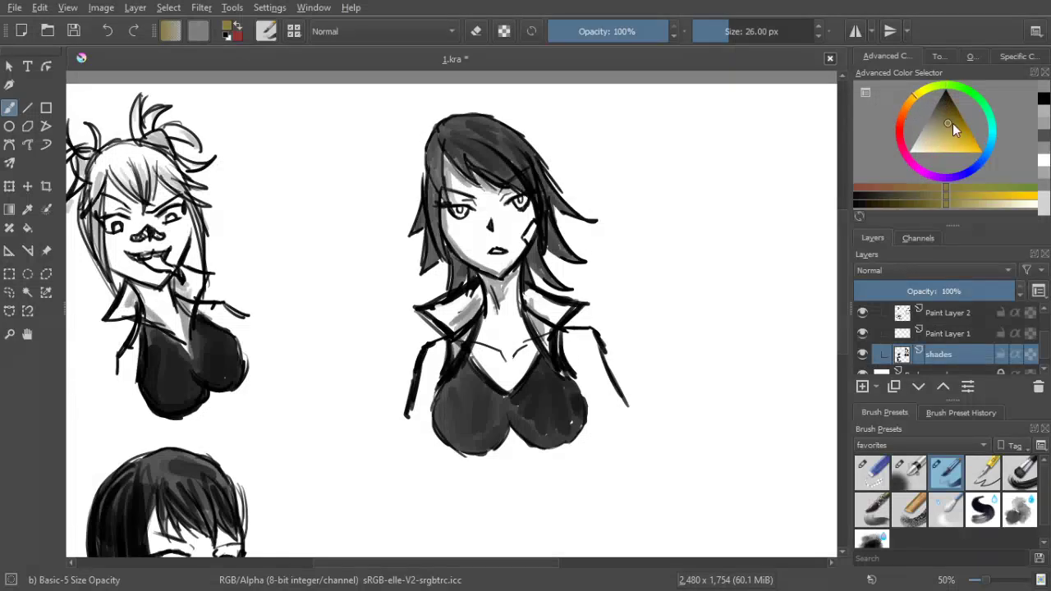
left_click_drag(917, 97, 904, 116)
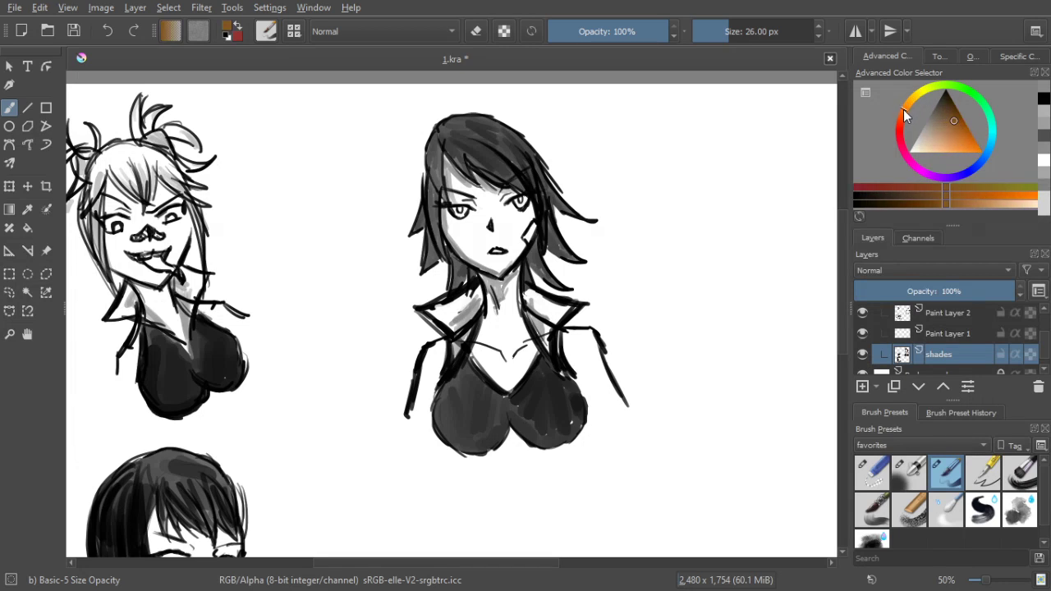
key("[")
key("bracketleft")
left_click_drag(519, 204, 521, 199)
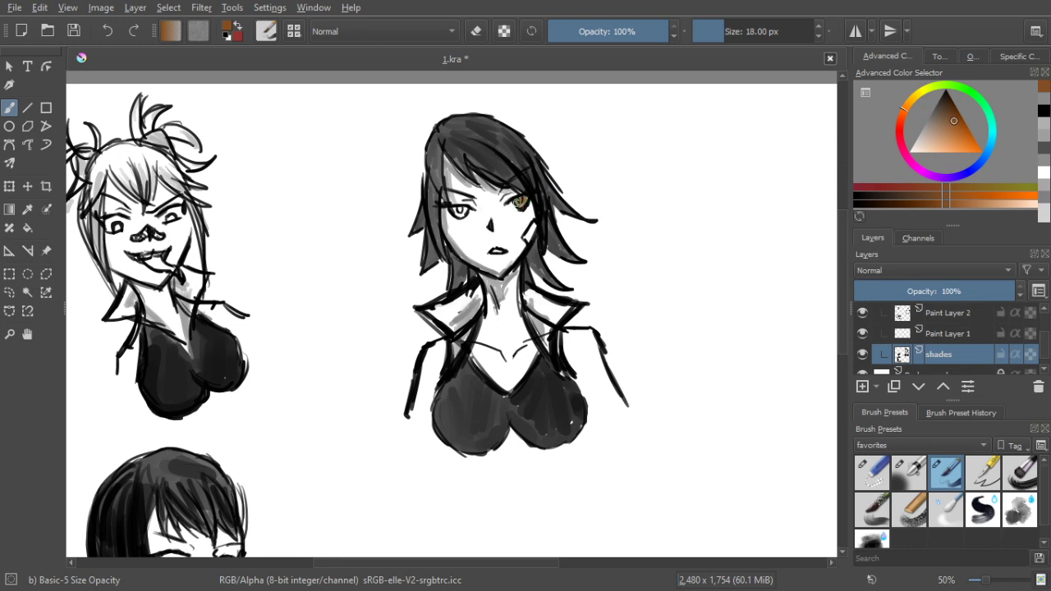
left_click_drag(463, 207, 460, 210)
key("e")
left_click_drag(503, 199, 518, 201)
left_click(522, 197)
left_click_drag(515, 205, 503, 214)
key("ctrl+z")
key("ctrl+z")
key("ctrl+z")
Colour both of the third character's irises bright yellow with a 13 px brush
left_click(920, 96)
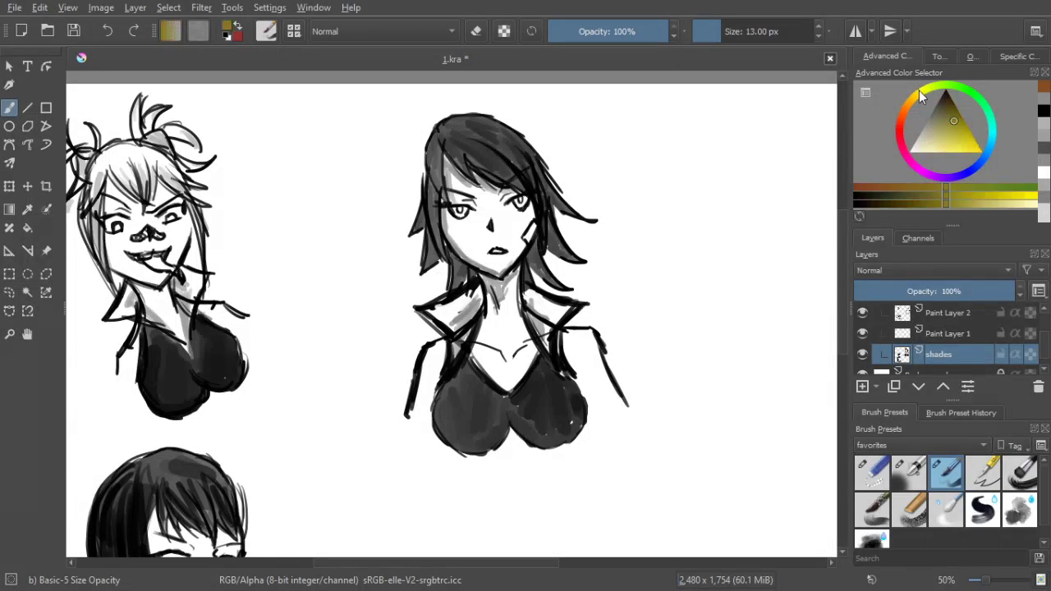
left_click(1000, 191)
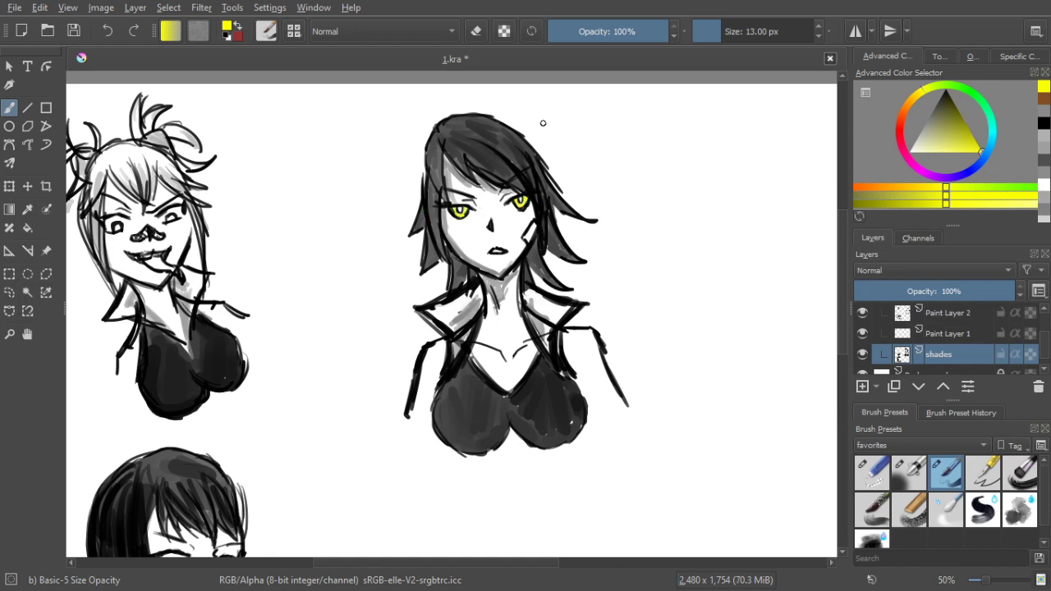
Colour the irises of the first and second characters bright yellow with the 13 px brush on the shades layer
mouse_move(544, 164)
left_mouse_down()
mouse_move(569, 151)
mouse_move(542, 136)
mouse_move(548, 141)
left_mouse_up()
left_click_drag(544, 177, 628, 172)
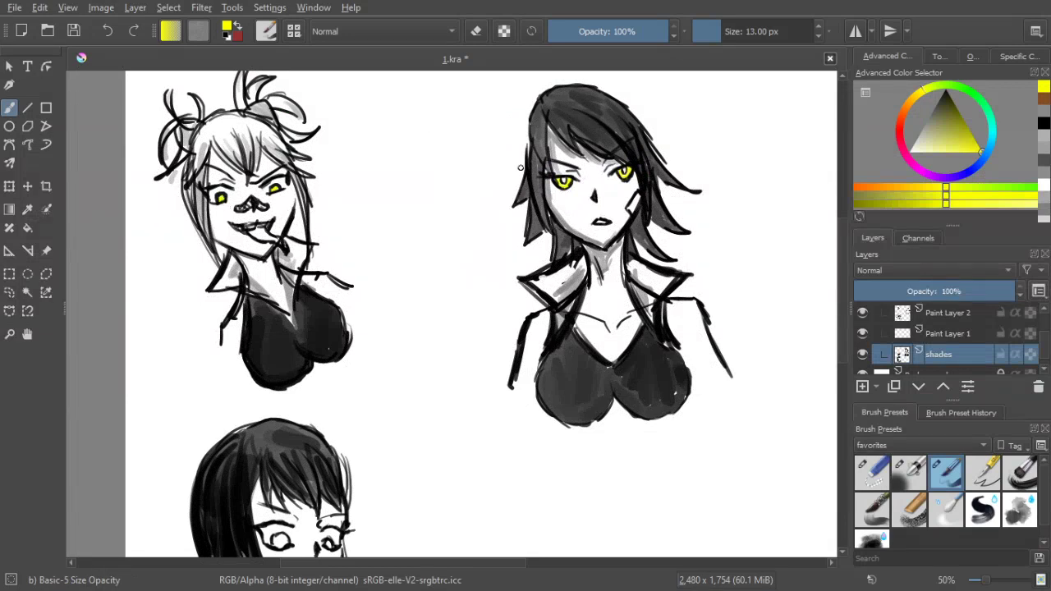
left_click_drag(555, 234, 505, 236)
scroll(562, 227, "down", 2)
scroll(559, 228, "up", 2)
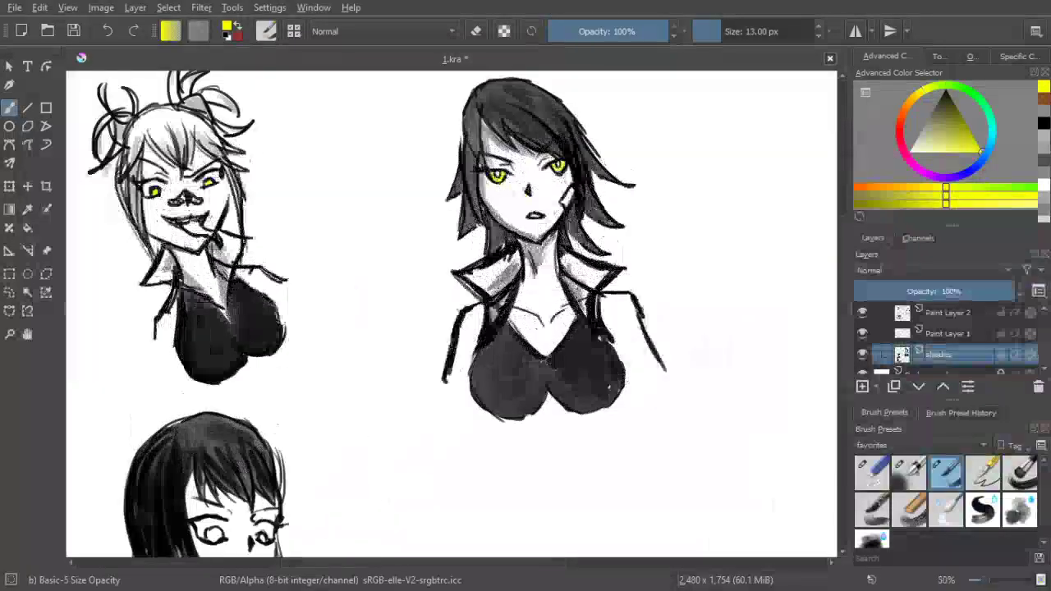
scroll(498, 264, "down", 1)
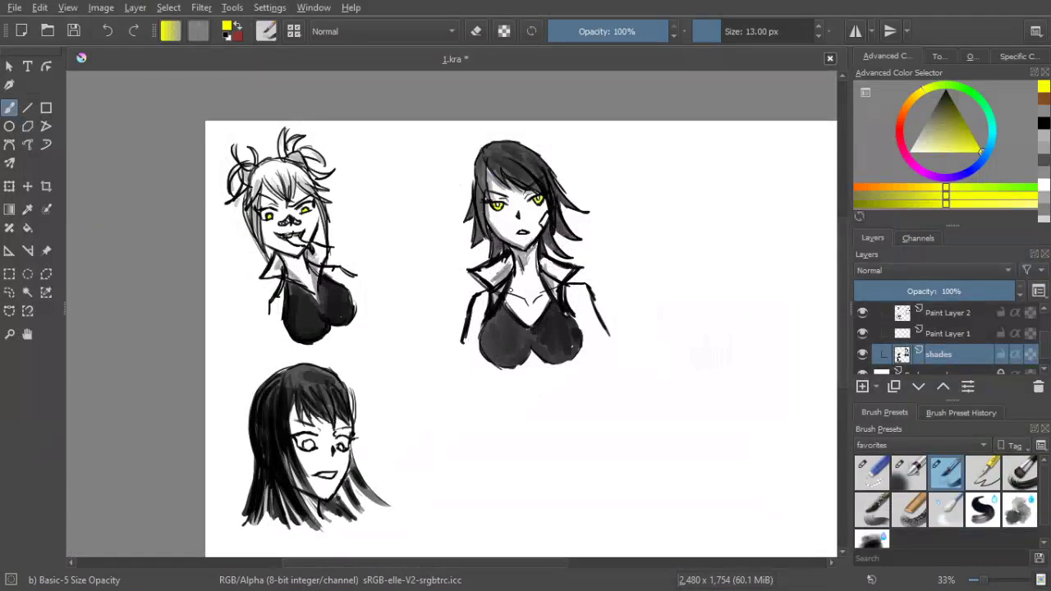
scroll(511, 290, "up", 1)
left_click_drag(502, 299, 510, 331)
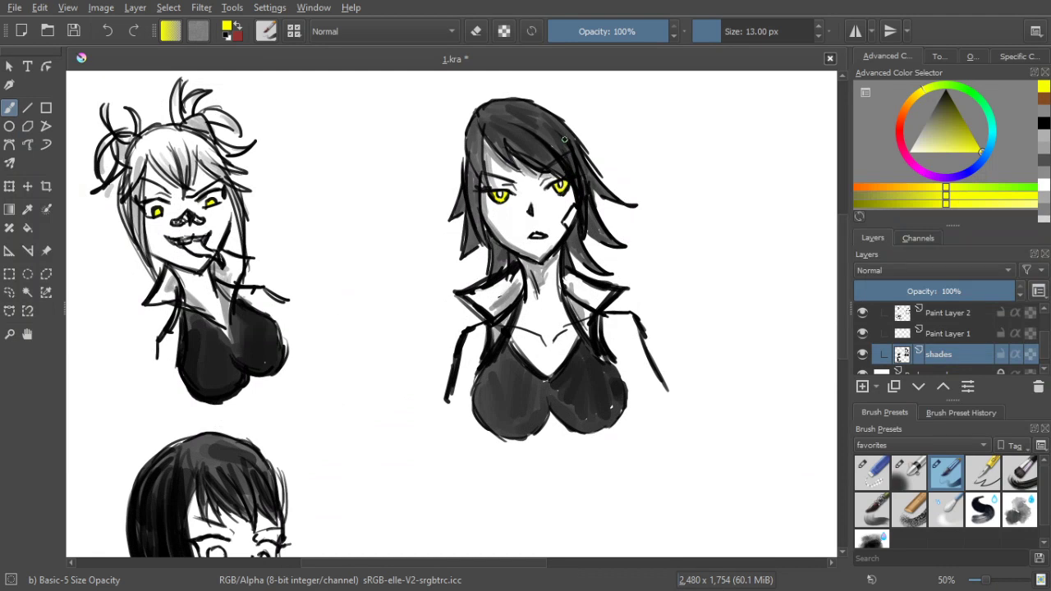
mouse_move(543, 297)
left_mouse_down()
mouse_move(605, 216)
mouse_move(607, 133)
mouse_move(605, 167)
left_mouse_up()
left_click(276, 427)
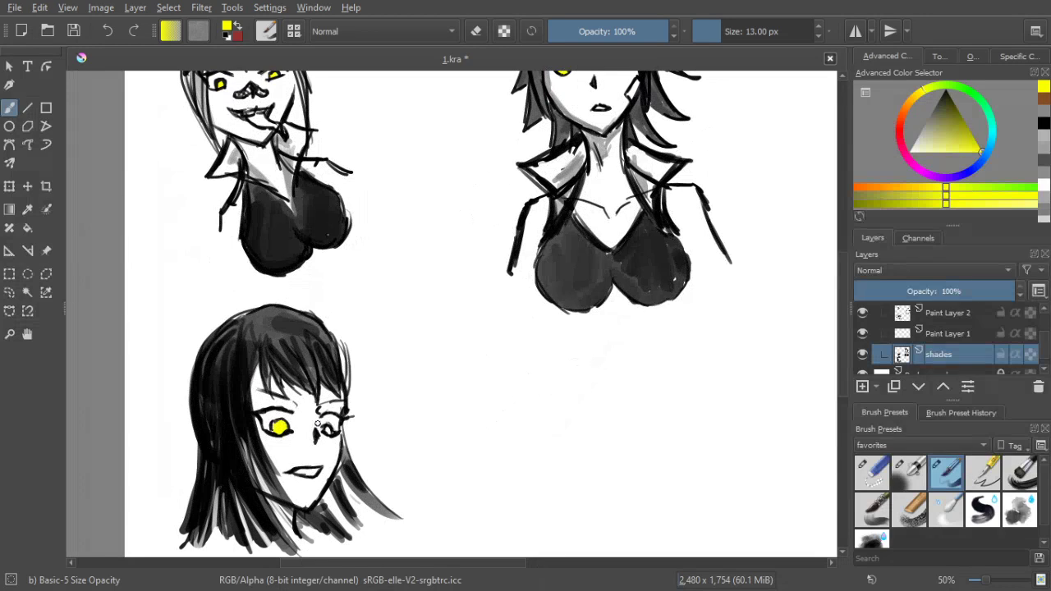
Lasso the third character on Group 4, move it slightly up and closer to the first character, and clear the selection
mouse_move(619, 258)
left_mouse_down()
mouse_move(526, 310)
mouse_move(483, 392)
left_mouse_up()
left_click_drag(589, 303, 519, 335)
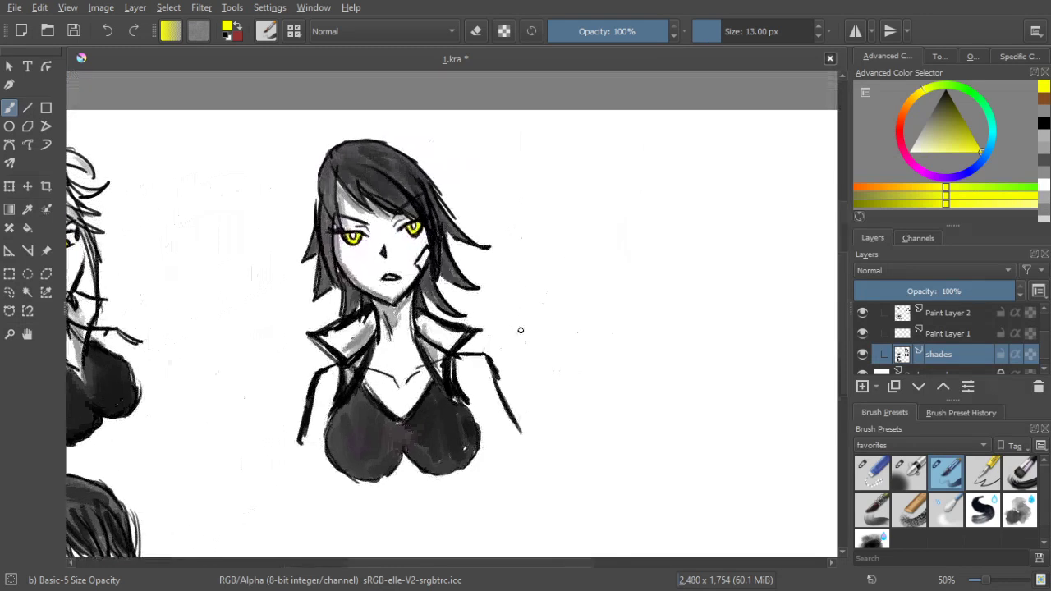
scroll(532, 361, "down", 2)
left_click_drag(532, 361, 502, 329)
left_click_drag(510, 371, 504, 343)
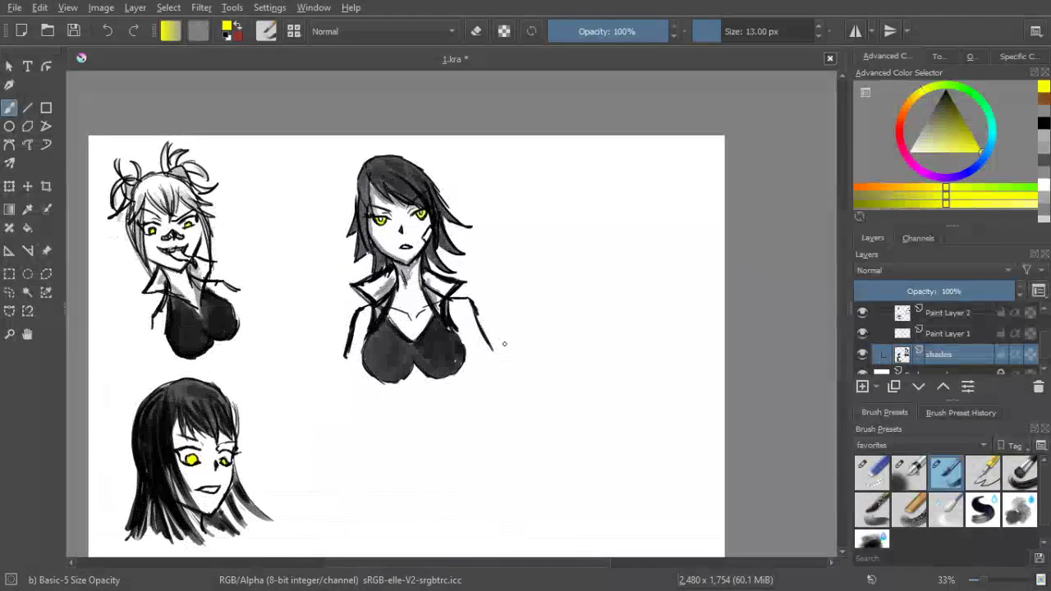
left_click(9, 292)
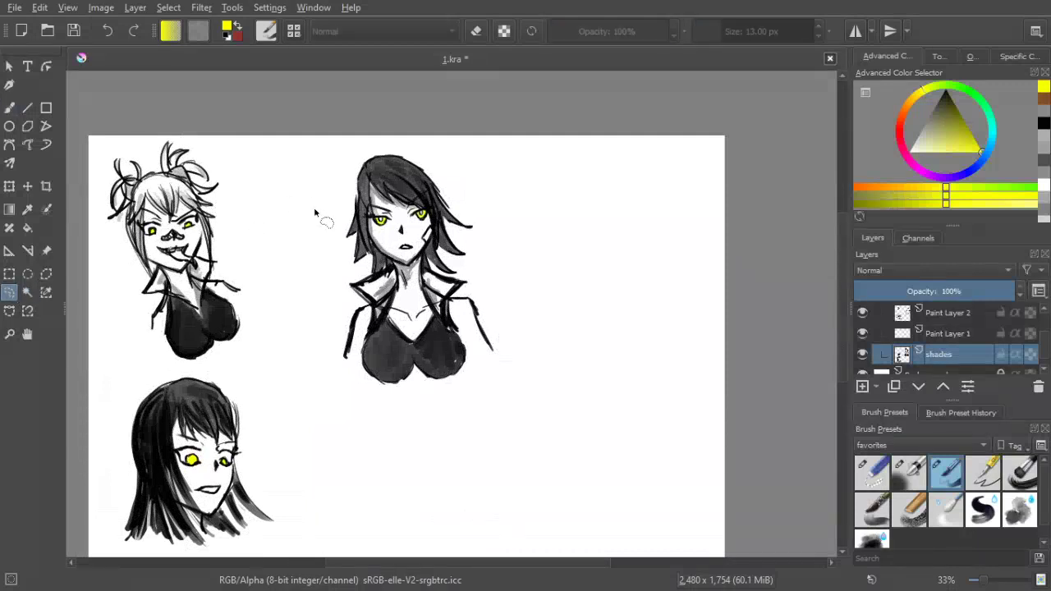
scroll(945, 329, "up", 1)
left_click(942, 317)
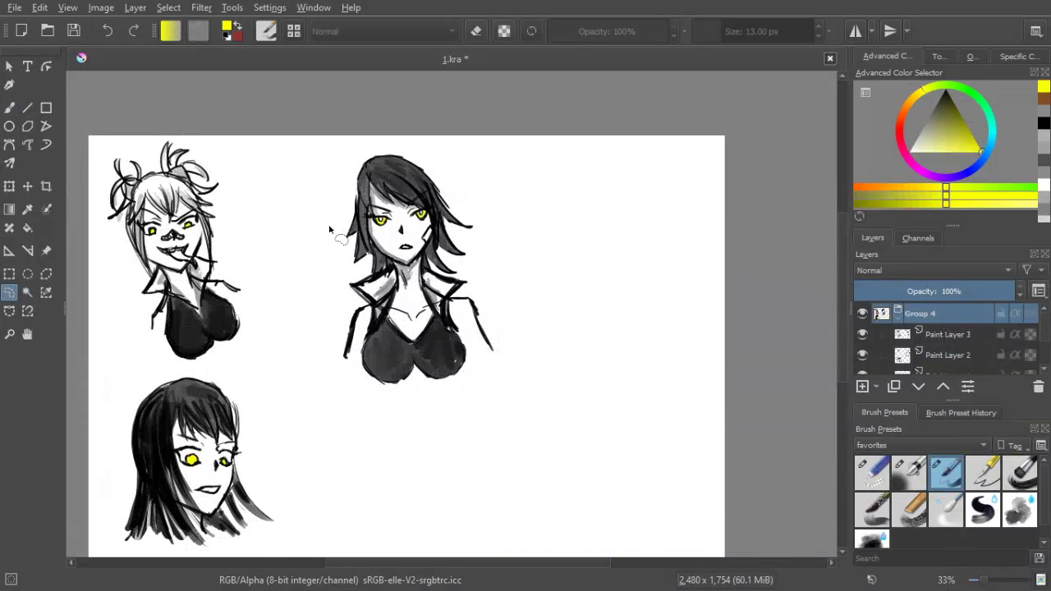
mouse_move(311, 202)
left_mouse_down()
mouse_move(456, 140)
mouse_move(563, 382)
mouse_move(477, 443)
mouse_move(308, 371)
left_mouse_up()
left_click(9, 187)
left_click_drag(395, 257, 367, 243)
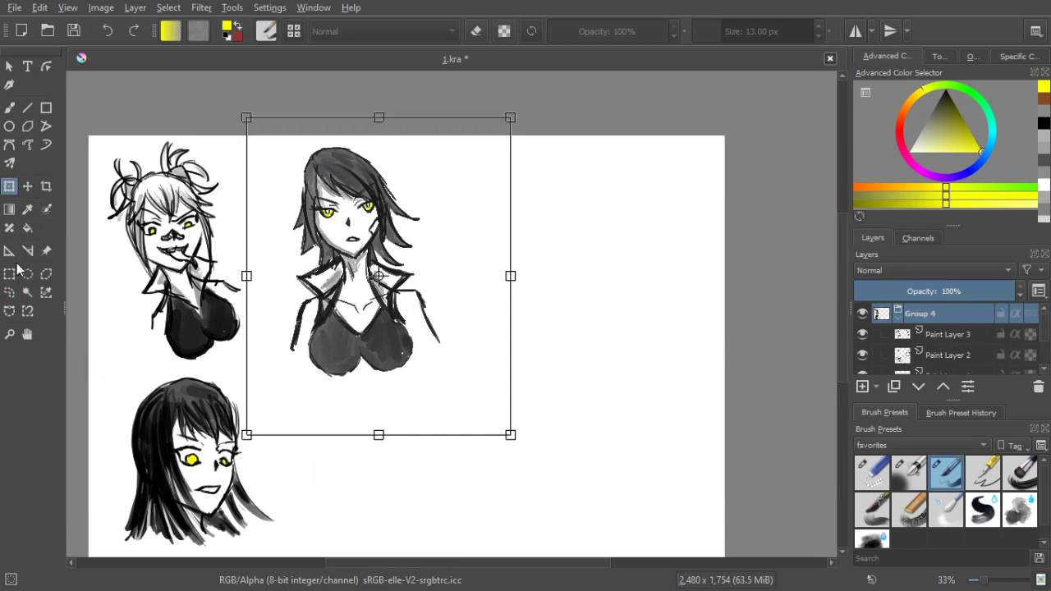
left_click(17, 292)
left_click_drag(537, 215, 578, 196)
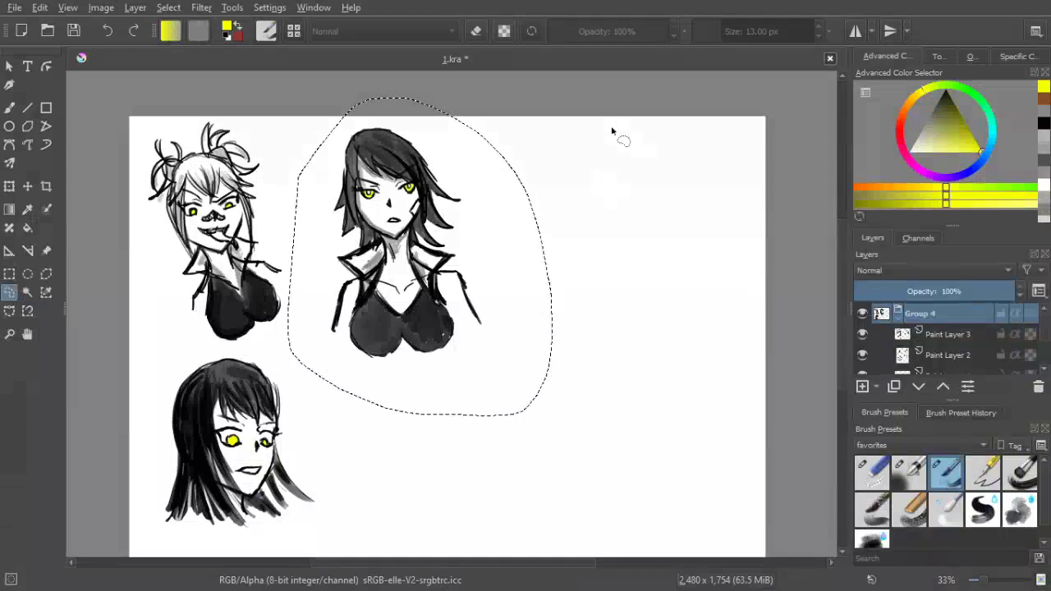
left_click(584, 228)
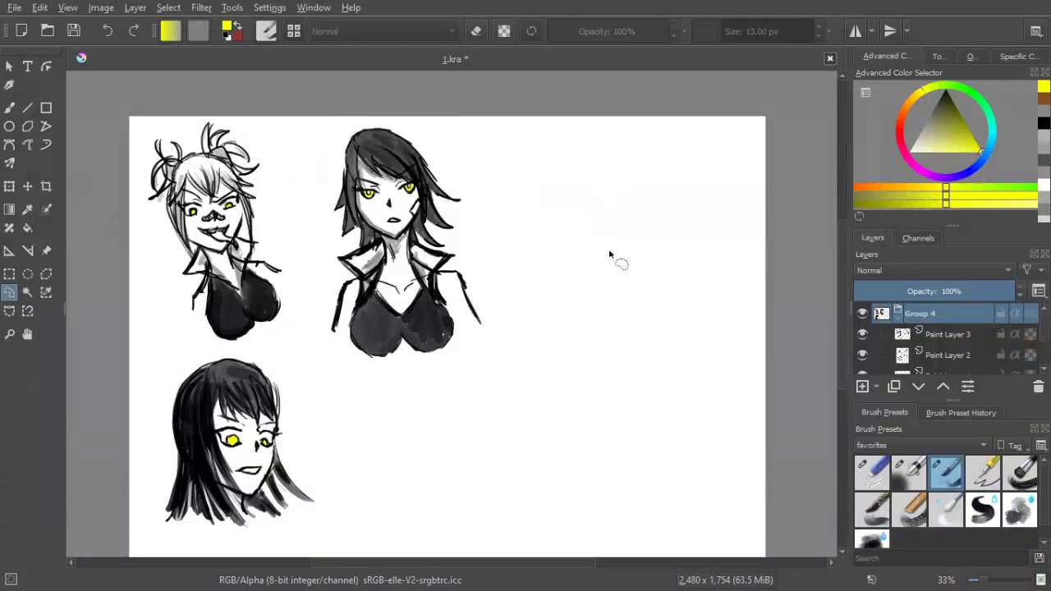
Sketch a rough head circle for a fourth character in black on Paint Layer 1, in the empty area beside the third character
scroll(642, 217, "up", 1)
scroll(643, 217, "down", 1)
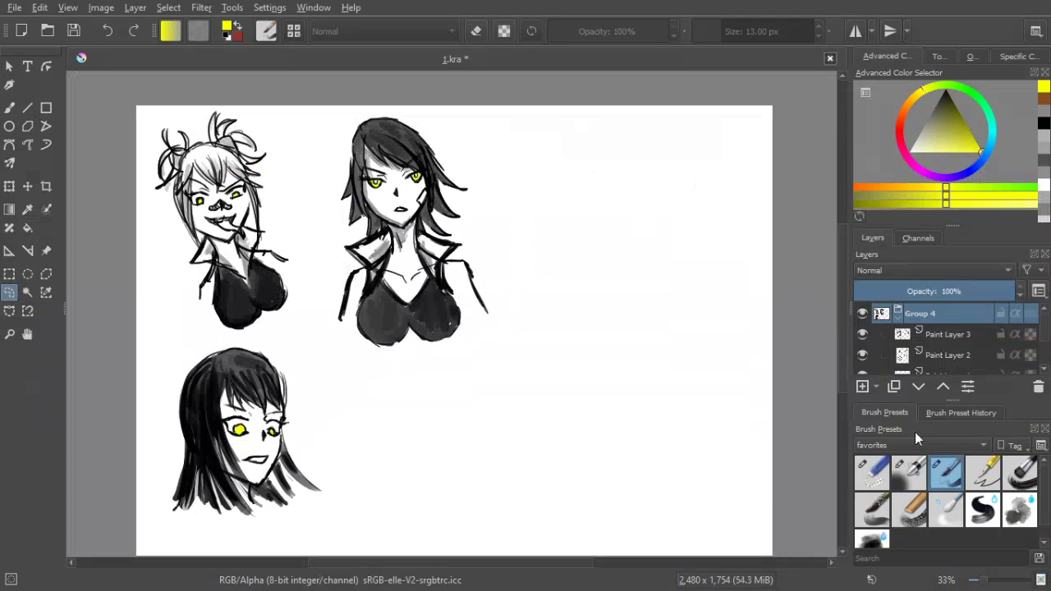
scroll(977, 341, "down", 2)
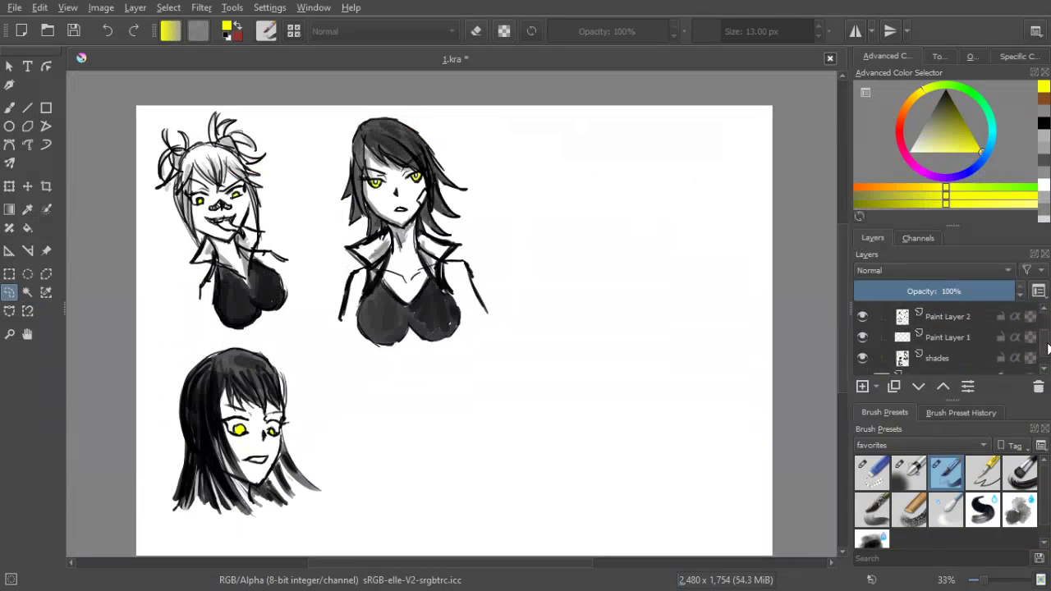
left_click(958, 336)
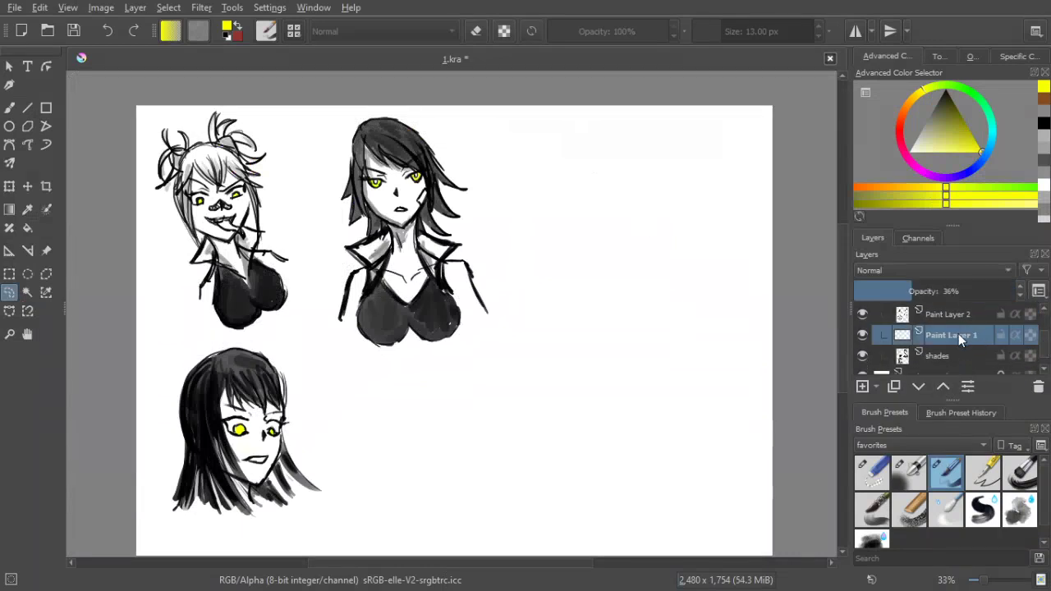
left_click(9, 108)
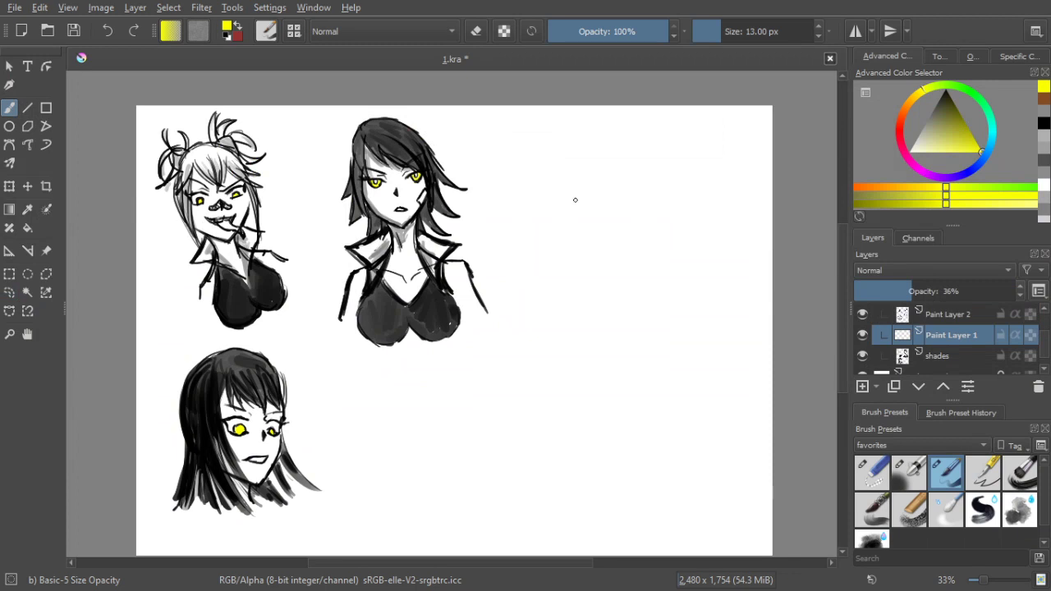
left_click_drag(598, 229, 568, 235)
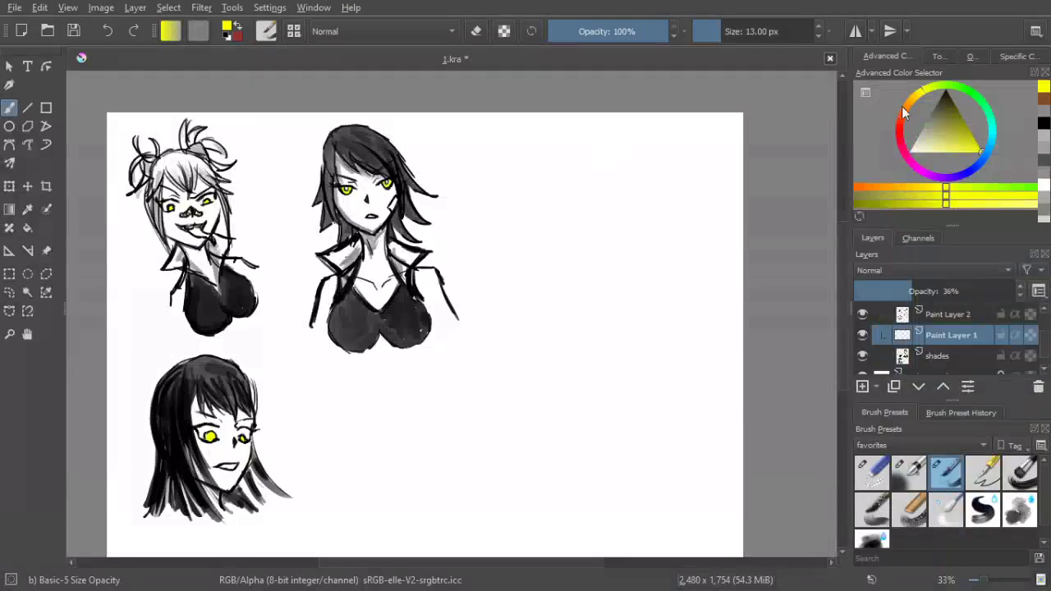
left_click(946, 94)
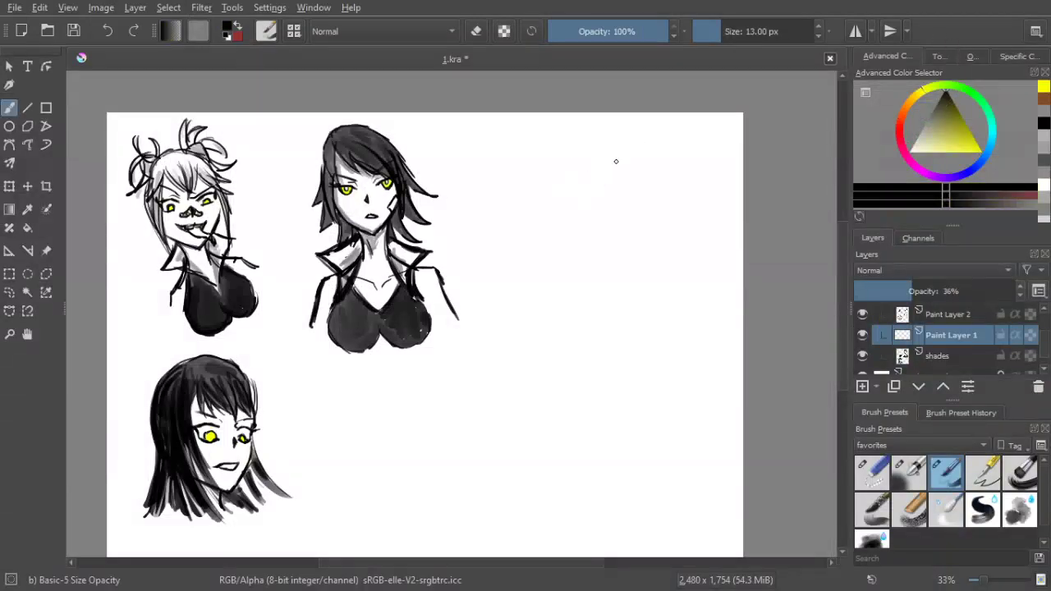
mouse_move(568, 157)
left_mouse_down()
mouse_move(634, 180)
mouse_move(571, 146)
mouse_move(617, 159)
mouse_move(566, 155)
left_mouse_up()
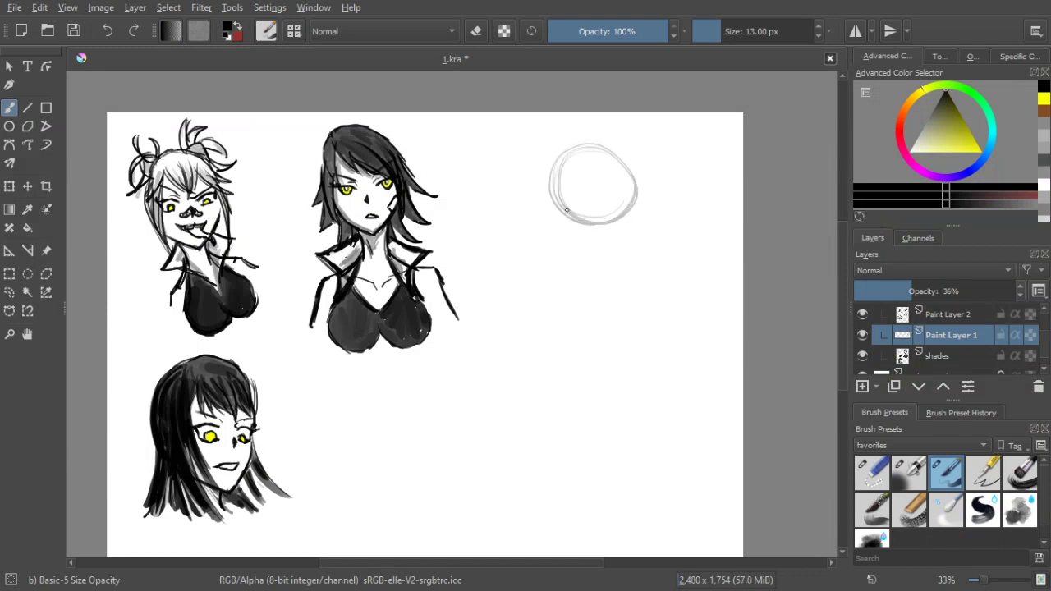
left_click_drag(582, 222, 589, 219)
Add guide lines for the fourth head's tilted face centre, face side, jaw, forehead and eye line, undoing the last stray stroke
mouse_move(576, 178)
left_mouse_down()
mouse_move(570, 221)
mouse_move(579, 172)
mouse_move(563, 255)
left_mouse_up()
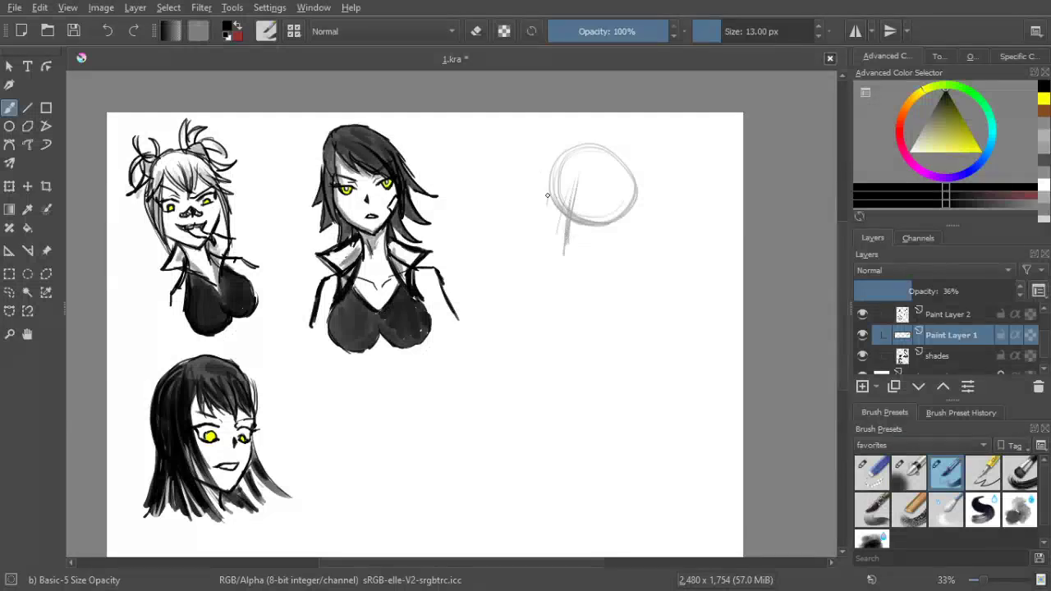
mouse_move(549, 208)
left_mouse_down()
mouse_move(551, 242)
mouse_move(547, 210)
mouse_move(564, 261)
left_mouse_up()
mouse_move(563, 260)
left_mouse_down()
mouse_move(604, 256)
mouse_move(573, 260)
left_mouse_up()
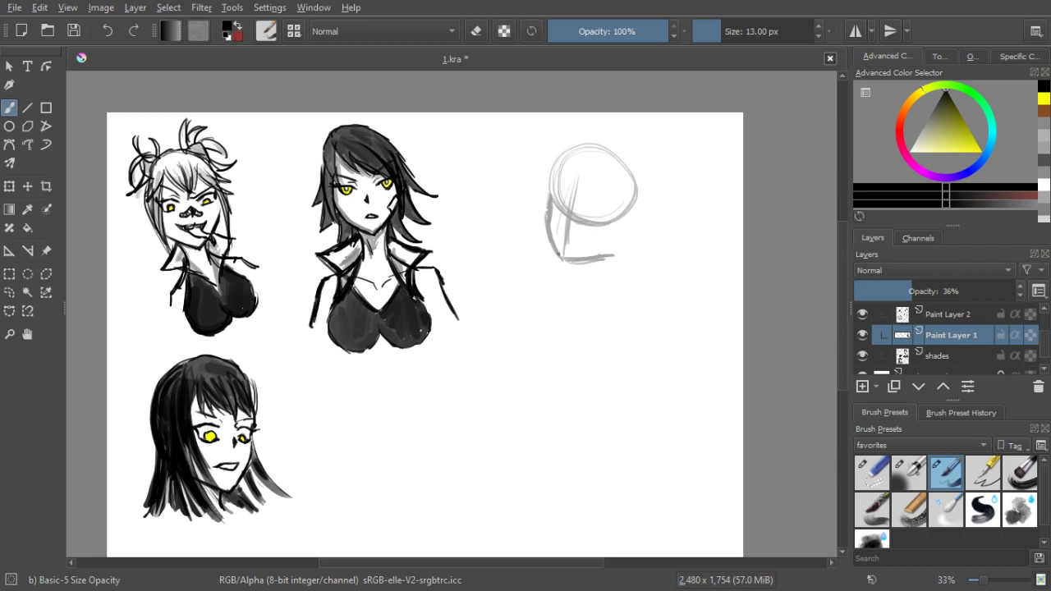
left_click_drag(551, 195, 564, 151)
scroll(679, 255, "up", 1)
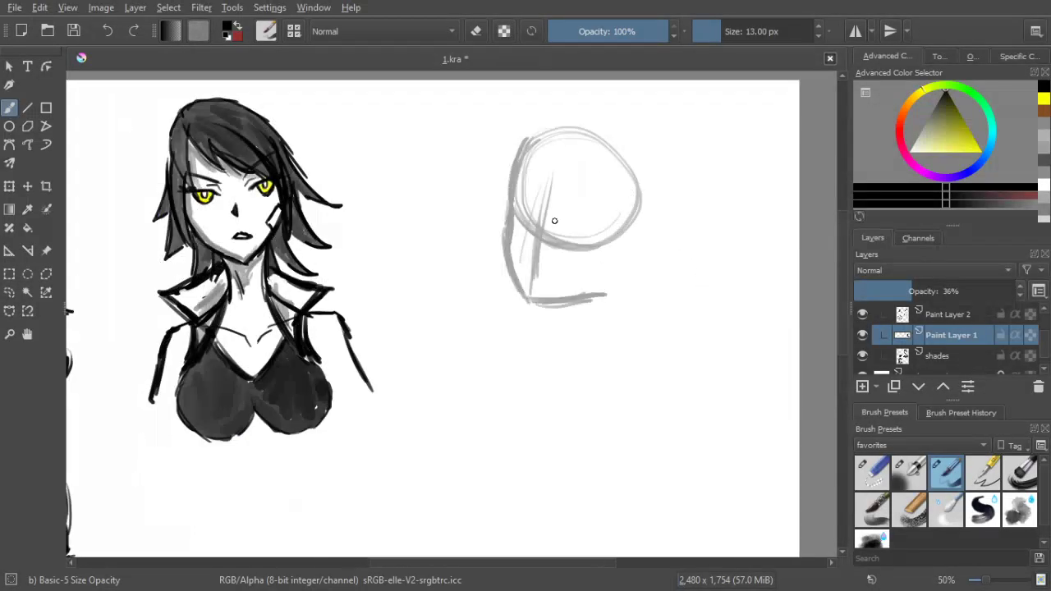
left_click_drag(525, 215, 577, 236)
mouse_move(547, 194)
left_mouse_down()
mouse_move(532, 298)
mouse_move(609, 286)
mouse_move(622, 247)
mouse_move(603, 287)
mouse_move(636, 240)
left_mouse_up()
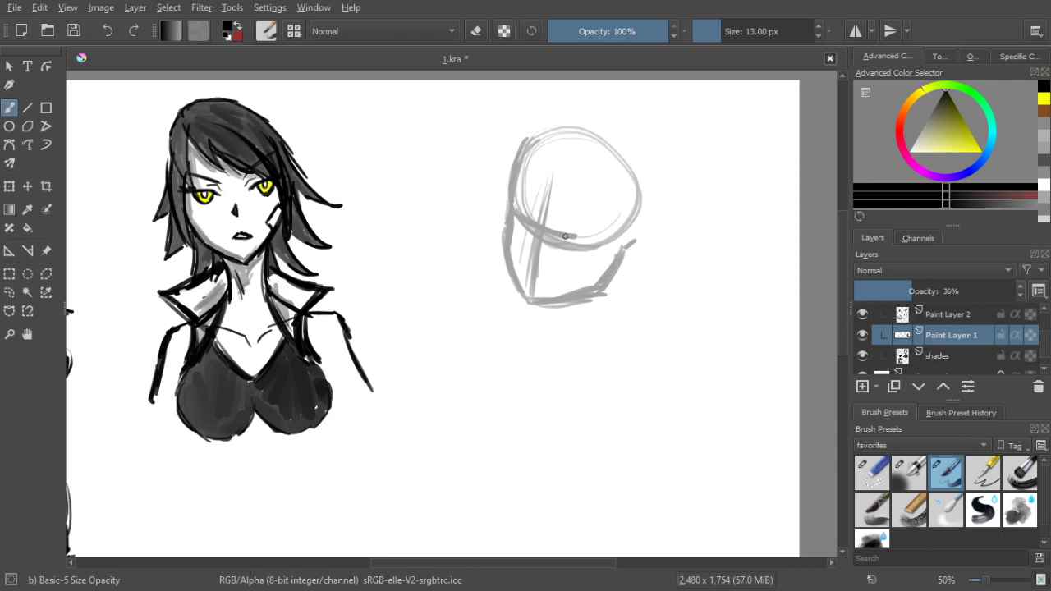
key("ctrl+z")
Set Paint Layer 1's opacity to 45% while keeping Paint Layer 2 at 100%
left_click(969, 296)
left_click(969, 313)
mouse_move(964, 291)
left_mouse_down()
mouse_move(922, 292)
mouse_move(1015, 291)
left_mouse_up()
left_click(960, 335)
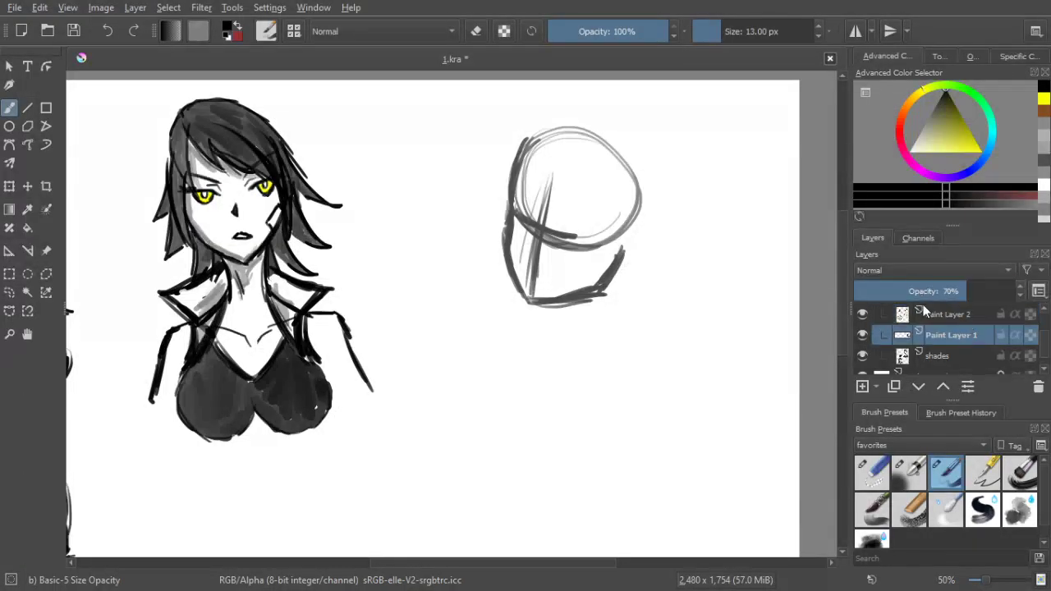
left_click(928, 295)
Outline both of the fourth character's eyes and the nose in black on Paint Layer 2 with a 13 px brush
left_click(943, 318)
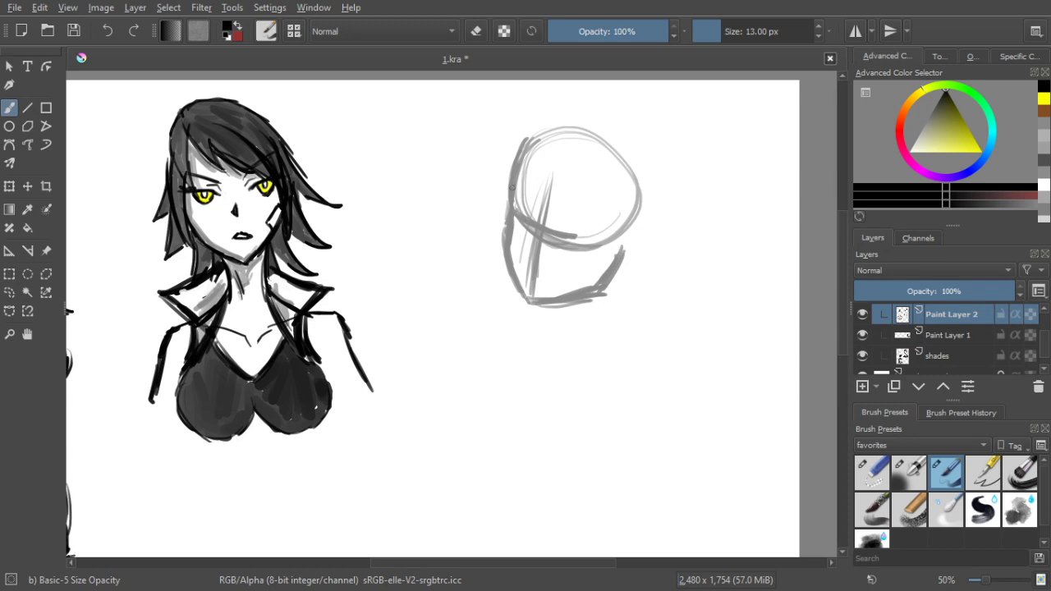
left_click_drag(531, 214, 531, 217)
left_click_drag(514, 199, 534, 218)
left_click_drag(511, 190, 521, 205)
left_click(570, 231)
mouse_move(566, 233)
left_mouse_down()
mouse_move(610, 229)
mouse_move(569, 246)
left_mouse_up()
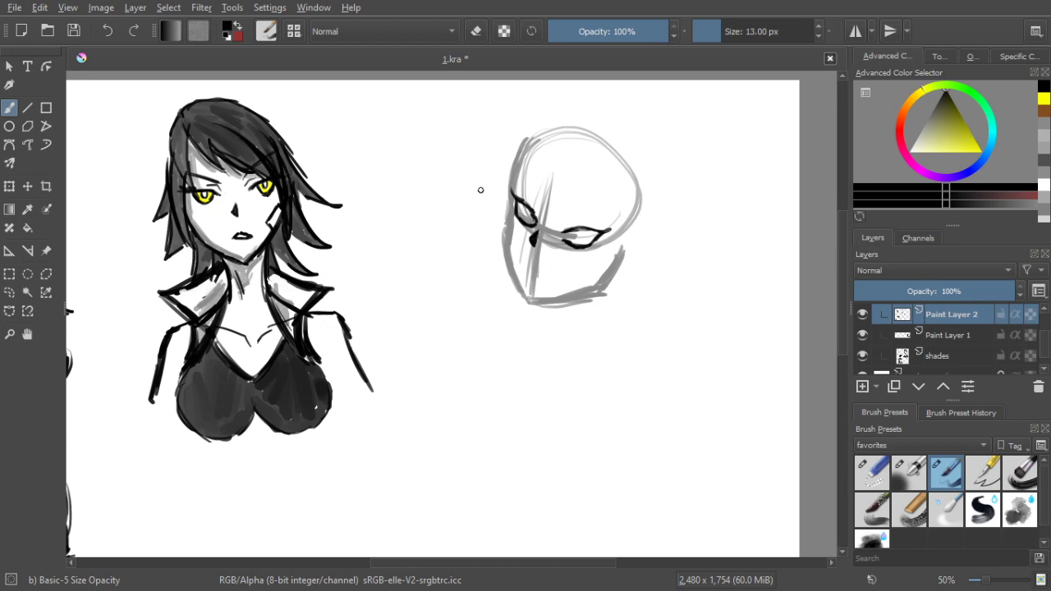
Draw the irises inside both of the fourth character's eyes and thicken the upper lid lines, redoing unsatisfactory strokes
left_click_drag(481, 188, 363, 178)
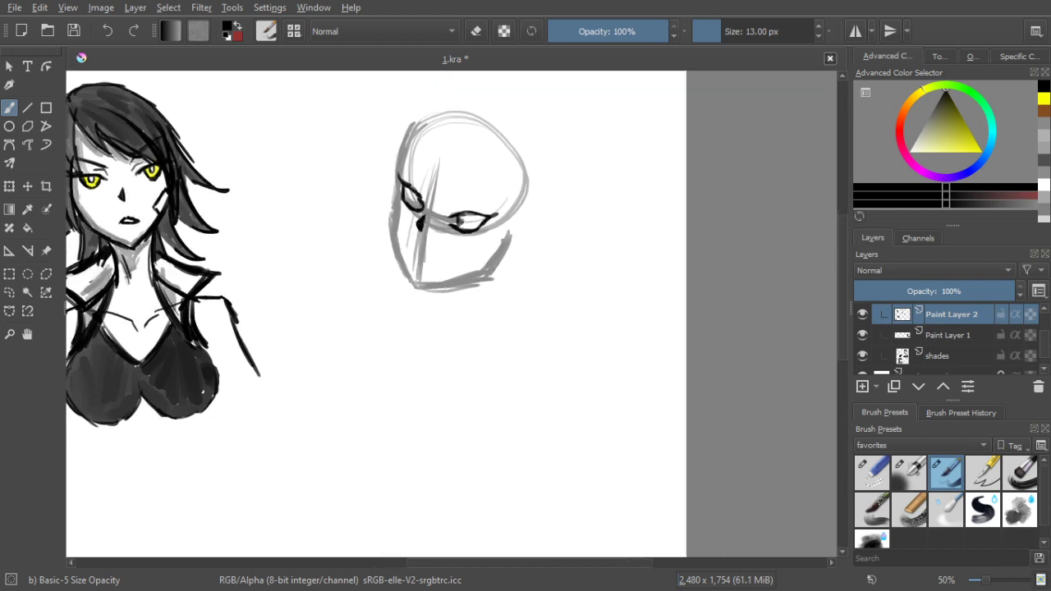
left_click_drag(475, 217, 464, 220)
key("ctrl+z")
key("ctrl+z")
left_click_drag(406, 192, 412, 200)
key("ctrl+z")
left_click_drag(408, 189, 417, 207)
key("ctrl+z")
key("ctrl+shift+z")
left_click_drag(409, 189, 419, 200)
left_click_drag(455, 215, 497, 214)
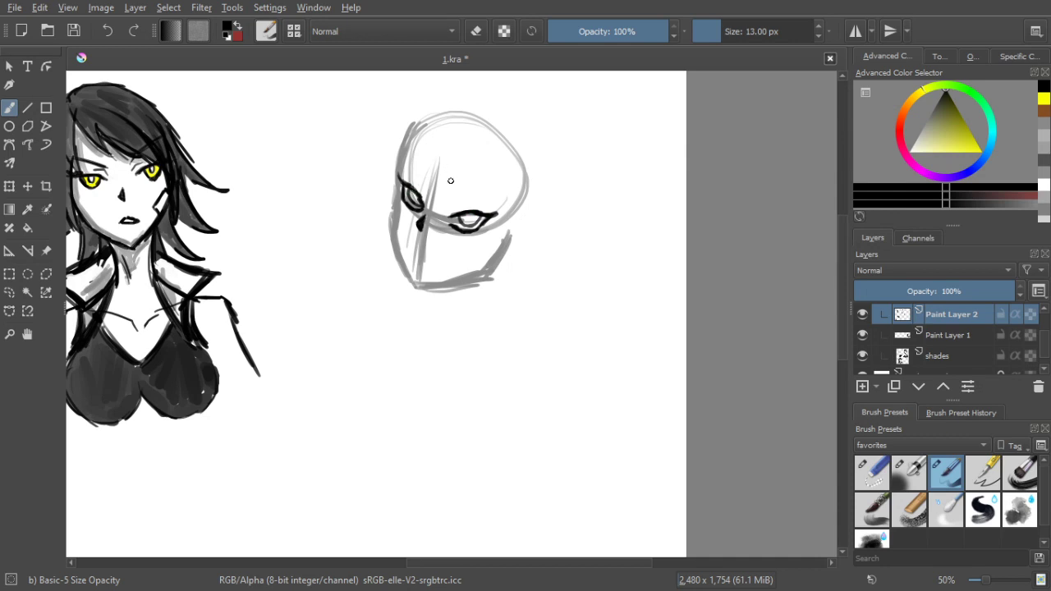
Draw the fourth character's eyebrows and ink the cheek, chin, jaw and forehead outline in black
left_click_drag(448, 209, 491, 197)
left_click_drag(421, 193, 407, 178)
mouse_move(401, 197)
left_mouse_down()
mouse_move(412, 290)
mouse_move(490, 267)
left_mouse_up()
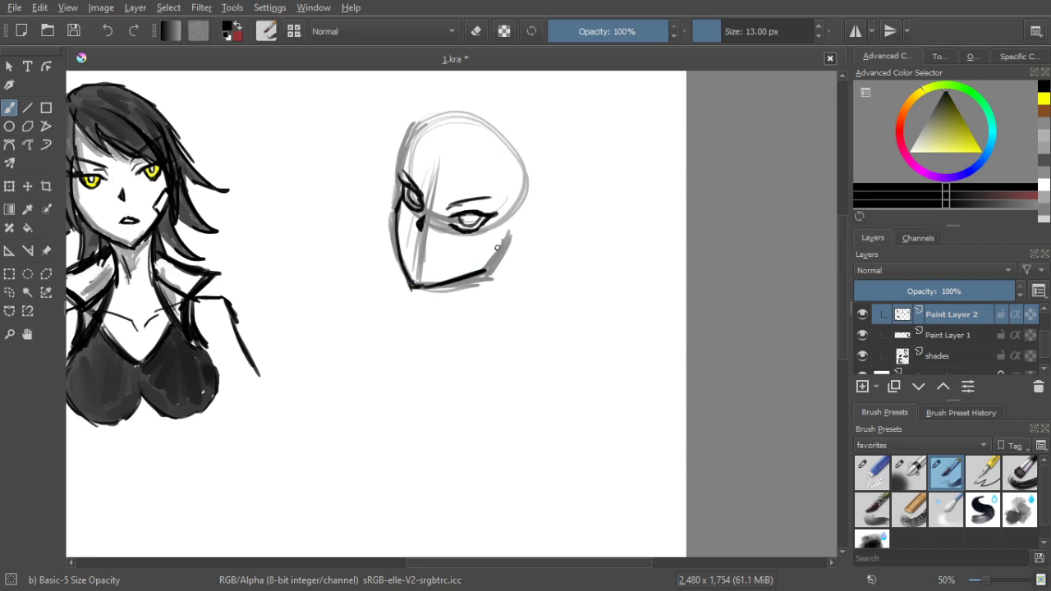
left_click_drag(403, 176, 422, 120)
Draw a short slanted mouth line for the fourth character on Paint Layer 2
key("Insert")
left_click(953, 352)
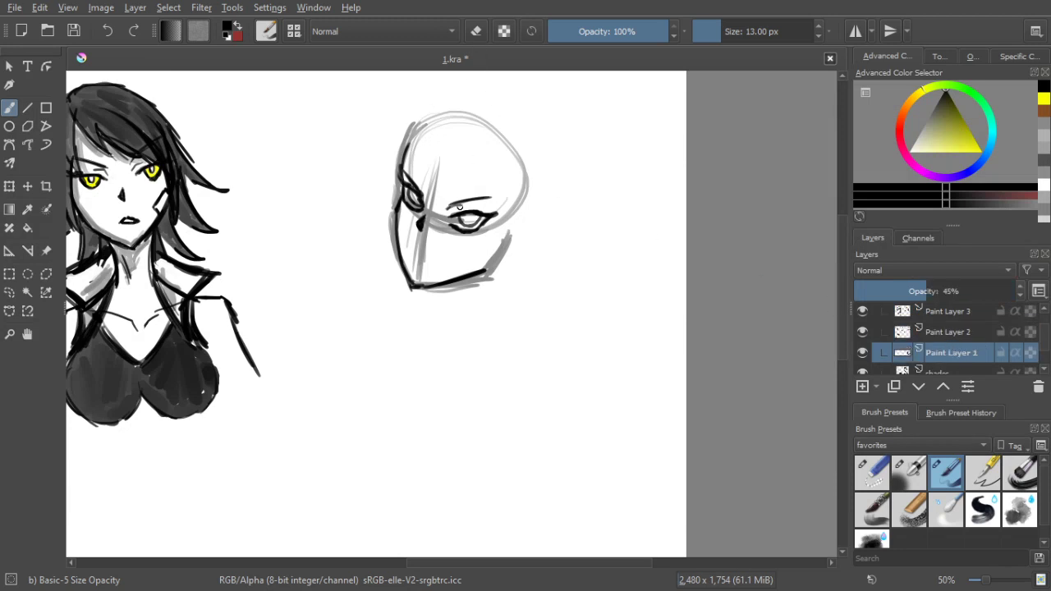
left_click(943, 336)
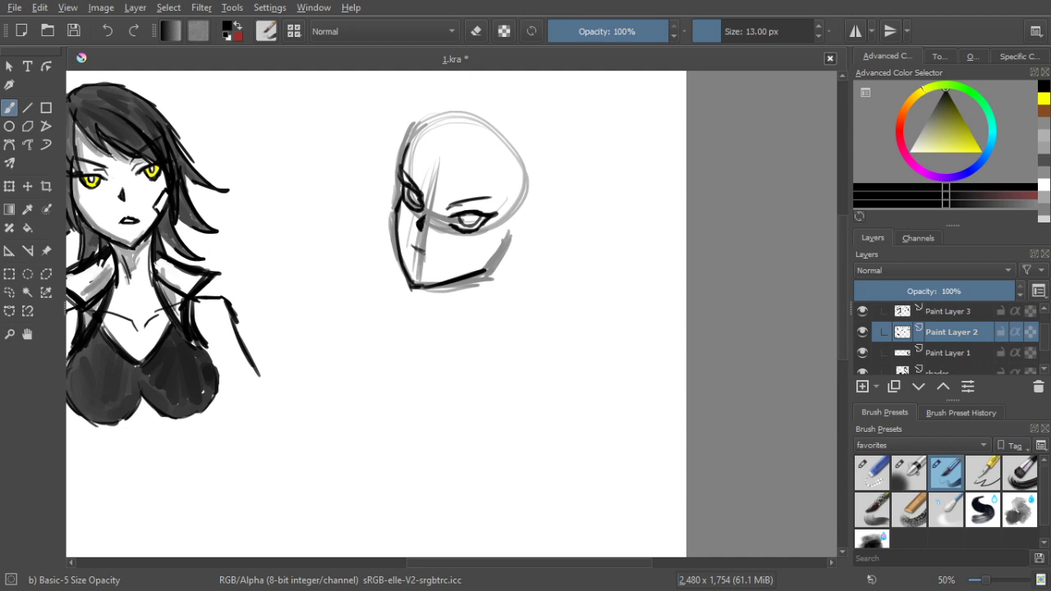
left_click_drag(414, 248, 433, 255)
Erase the fourth head's construction sketch on Paint Layer 1 with a 90.35 px eraser, then return to painting on Paint Layer 2
left_click(945, 352)
left_click(475, 31)
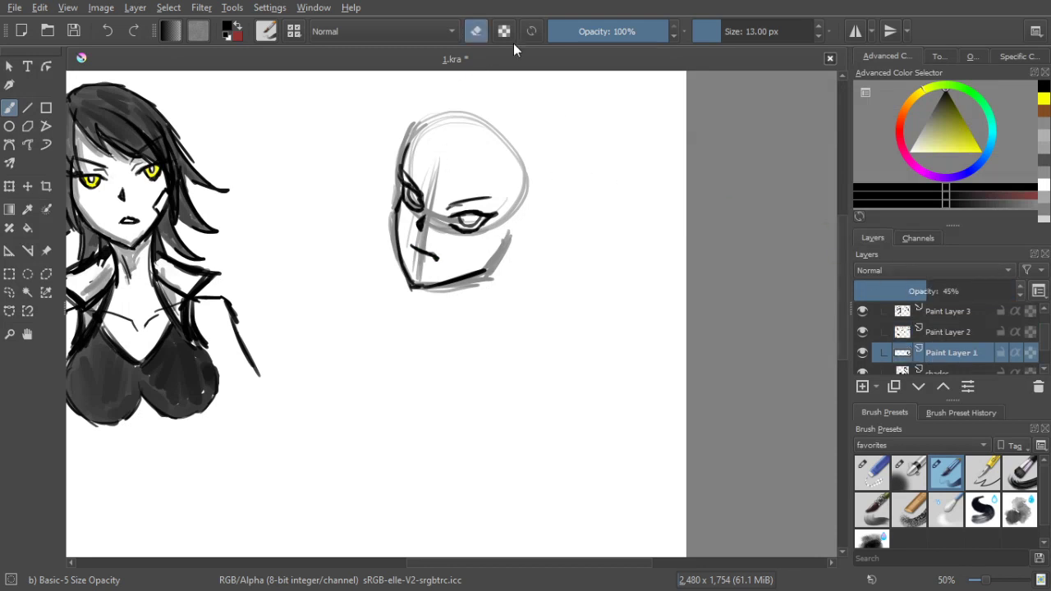
left_click_drag(710, 35, 717, 49)
mouse_move(446, 153)
left_mouse_down()
mouse_move(423, 238)
mouse_move(422, 164)
mouse_move(406, 259)
mouse_move(415, 230)
mouse_move(453, 277)
mouse_move(491, 213)
mouse_move(420, 284)
left_mouse_up()
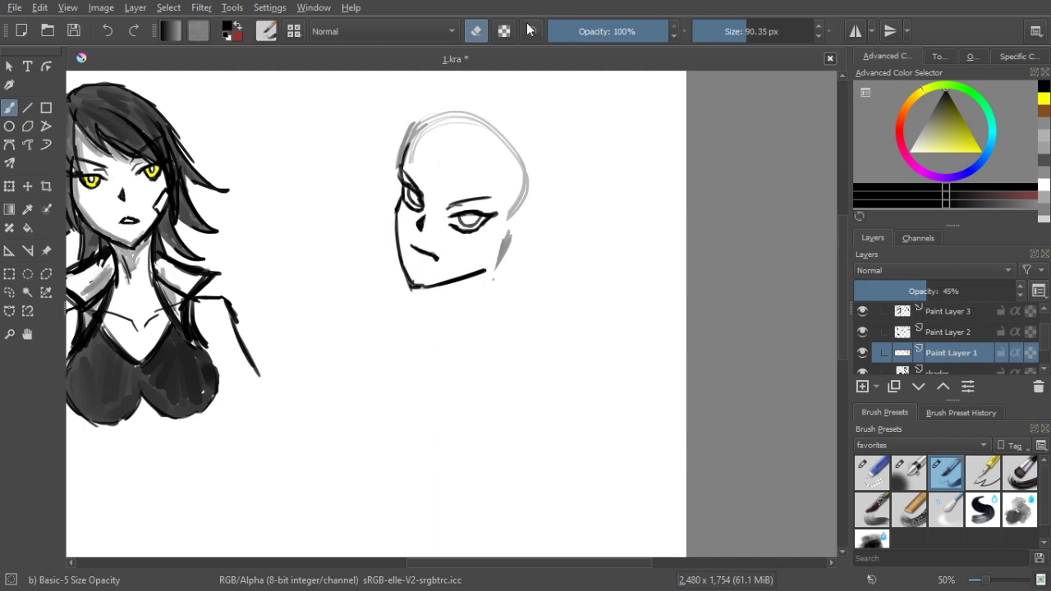
mouse_move(414, 160)
left_mouse_down()
mouse_move(415, 124)
mouse_move(397, 168)
mouse_move(437, 123)
mouse_move(488, 97)
mouse_move(460, 156)
mouse_move(539, 131)
mouse_move(497, 215)
mouse_move(521, 270)
left_mouse_up()
left_click(476, 30)
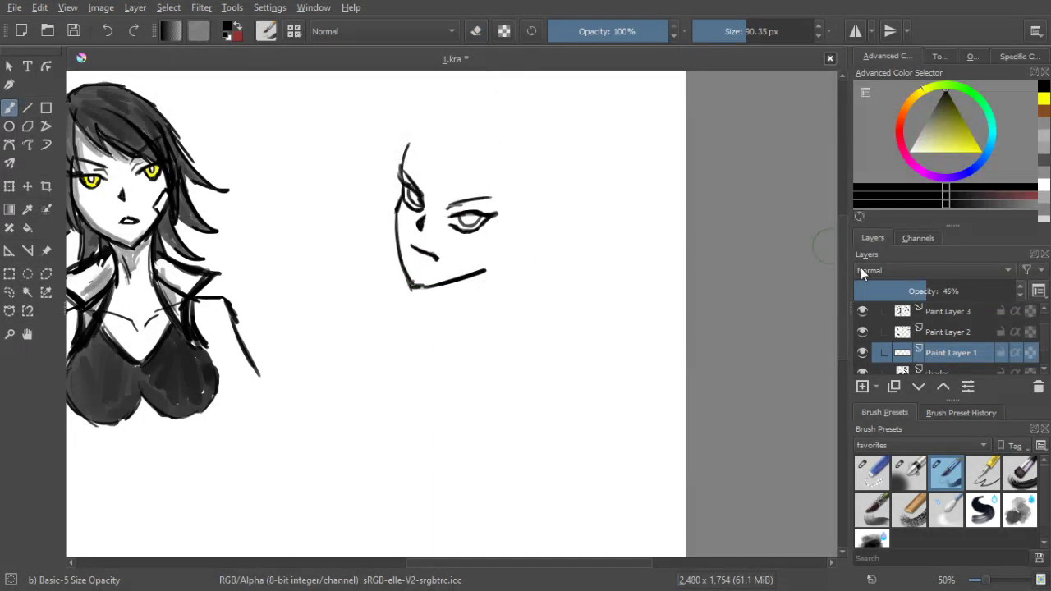
left_click(941, 332)
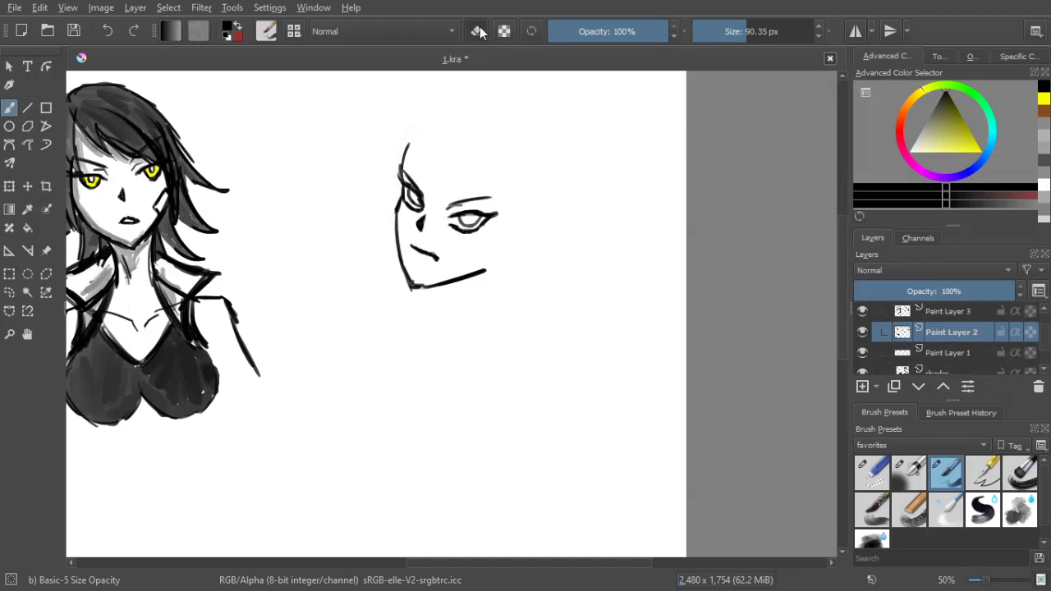
Erase the overshooting line at the tip of the fourth character's chin
left_click(728, 37)
left_click_drag(411, 298, 406, 287)
left_click_drag(707, 27, 674, 37)
key("bracketleft")
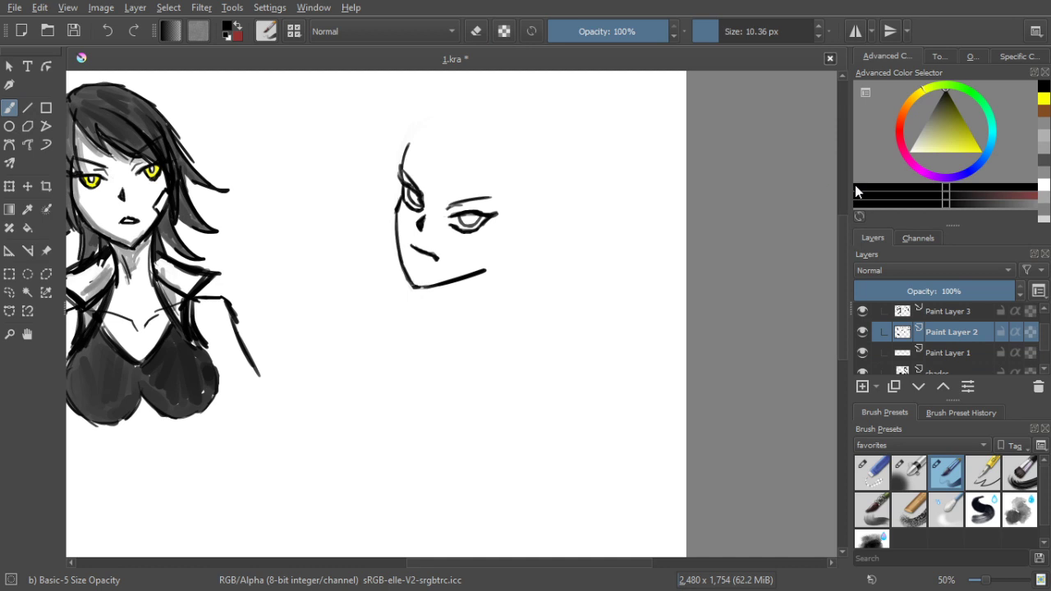
Set the brush size to 10 px and sketch the fourth character's bangs over the forehead on Paint Layer 3
right_click(750, 22)
type("10")
key("Return")
left_click(945, 312)
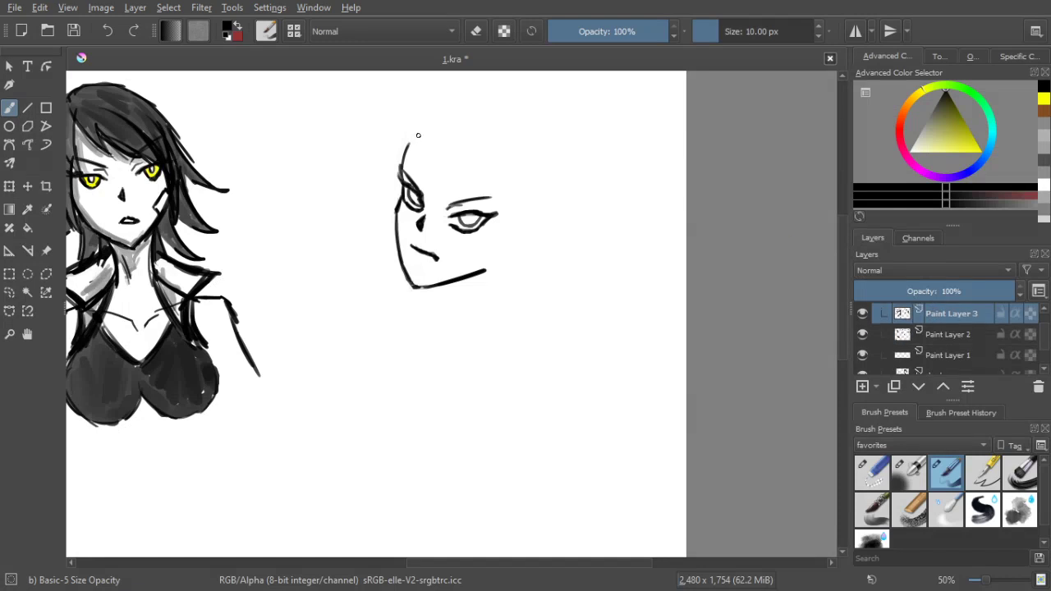
mouse_move(419, 123)
left_mouse_down()
mouse_move(421, 151)
mouse_move(412, 136)
mouse_move(419, 124)
mouse_move(438, 190)
left_mouse_up()
mouse_move(418, 125)
left_mouse_down()
mouse_move(428, 178)
mouse_move(422, 160)
mouse_move(446, 124)
mouse_move(449, 156)
mouse_move(463, 134)
mouse_move(478, 207)
left_mouse_up()
mouse_move(462, 166)
left_mouse_down()
mouse_move(484, 215)
mouse_move(447, 177)
mouse_move(443, 156)
mouse_move(454, 187)
left_mouse_up()
left_click_drag(453, 184, 461, 194)
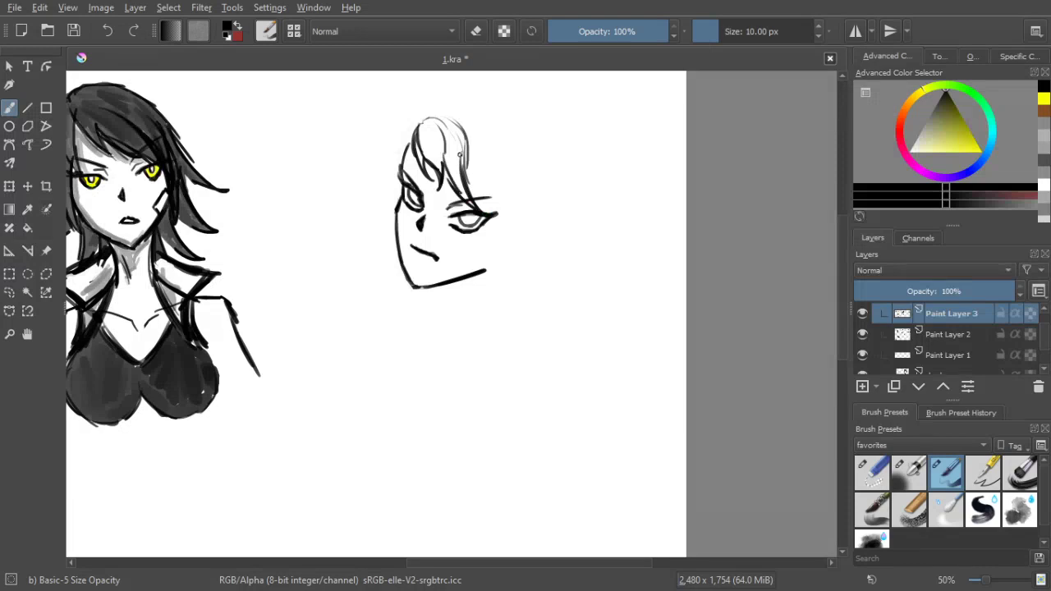
Draw long hair strands falling from the crown past the near eye to the jaw
left_click_drag(465, 128, 490, 153)
mouse_move(465, 116)
left_mouse_down()
mouse_move(495, 161)
mouse_move(499, 190)
left_mouse_up()
mouse_move(494, 142)
left_mouse_down()
mouse_move(486, 184)
mouse_move(492, 165)
mouse_move(483, 237)
left_mouse_up()
left_click_drag(494, 183, 490, 245)
left_click_drag(488, 205, 488, 245)
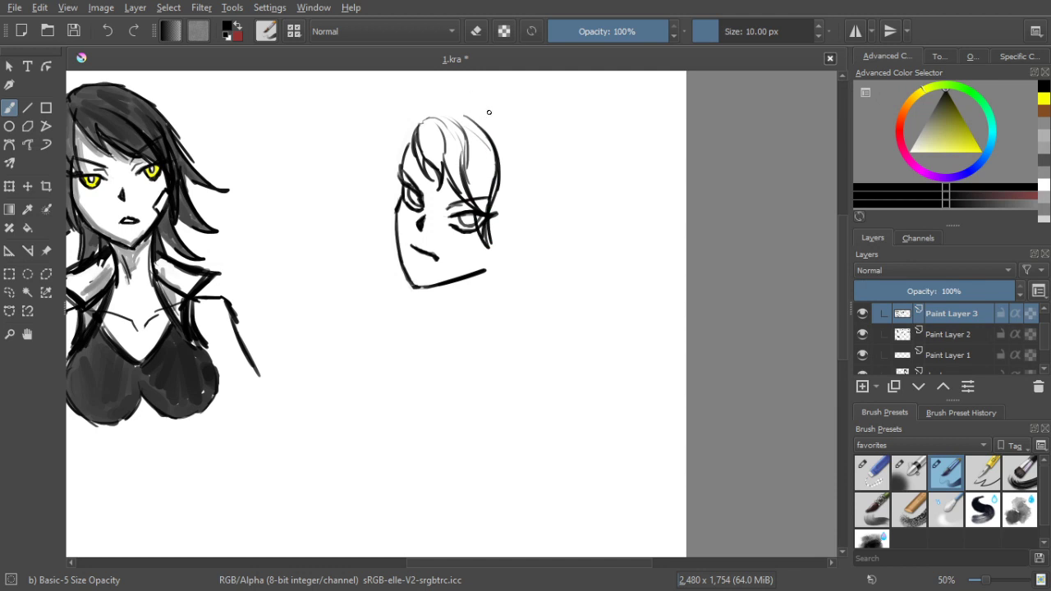
mouse_move(477, 117)
left_mouse_down()
mouse_move(499, 133)
mouse_move(506, 197)
left_mouse_up()
mouse_move(509, 130)
left_mouse_down()
mouse_move(513, 210)
mouse_move(484, 250)
left_mouse_up()
left_click_drag(507, 200, 474, 293)
mouse_move(482, 253)
left_mouse_down()
mouse_move(474, 289)
mouse_move(474, 271)
left_mouse_up()
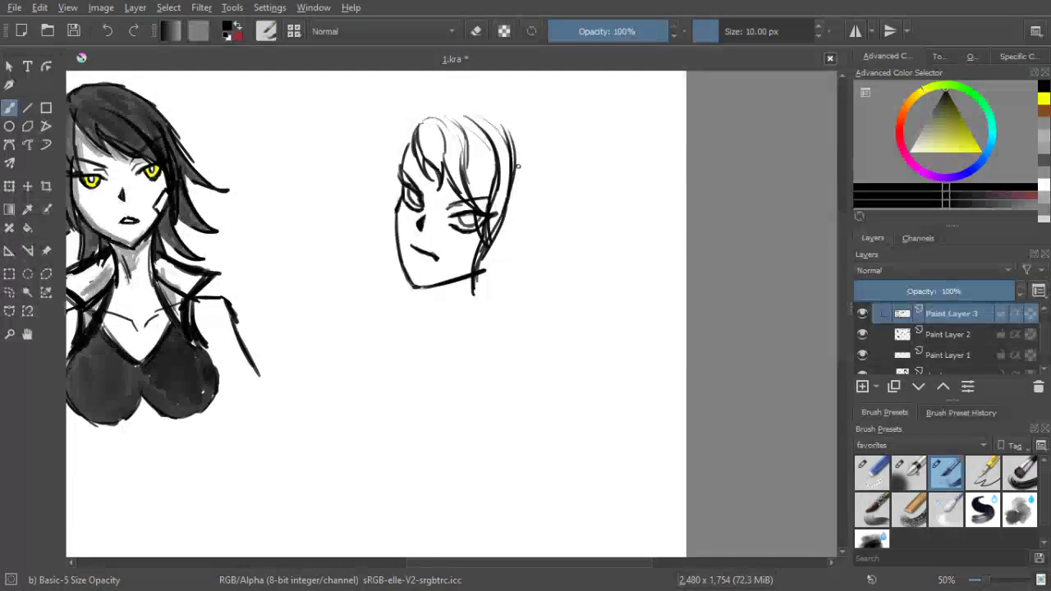
Draw the outer hair strands along the back of the head, tapering into pointed tips beside the jaw
mouse_move(512, 123)
left_mouse_down()
mouse_move(521, 138)
mouse_move(519, 209)
mouse_move(473, 269)
mouse_move(447, 273)
mouse_move(475, 283)
mouse_move(491, 254)
left_mouse_up()
left_click_drag(532, 147, 511, 222)
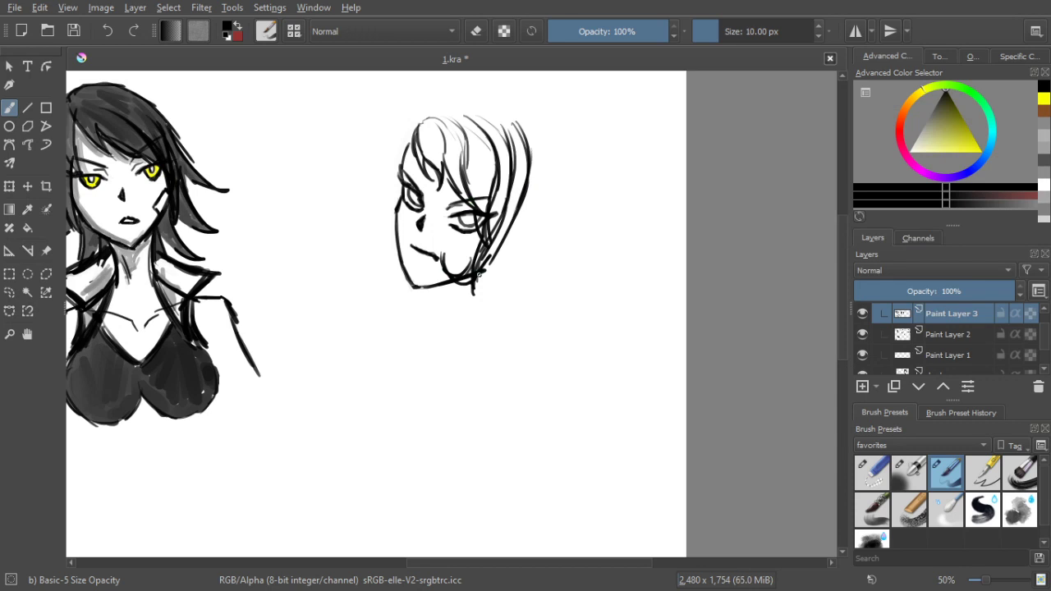
left_click_drag(493, 260, 488, 296)
mouse_move(530, 121)
left_mouse_down()
mouse_move(538, 175)
mouse_move(548, 152)
mouse_move(534, 214)
left_mouse_up()
mouse_move(544, 161)
left_mouse_down()
mouse_move(520, 255)
mouse_move(526, 285)
left_mouse_up()
mouse_move(505, 233)
left_mouse_down()
mouse_move(517, 293)
mouse_move(490, 293)
left_mouse_up()
Outline the crown of the hair from the back of the head to the forehead with overlapping strokes
left_click_drag(531, 128, 488, 107)
mouse_move(421, 127)
left_mouse_down()
mouse_move(465, 106)
mouse_move(501, 106)
mouse_move(527, 124)
mouse_move(536, 161)
mouse_move(521, 231)
mouse_move(529, 290)
left_mouse_up()
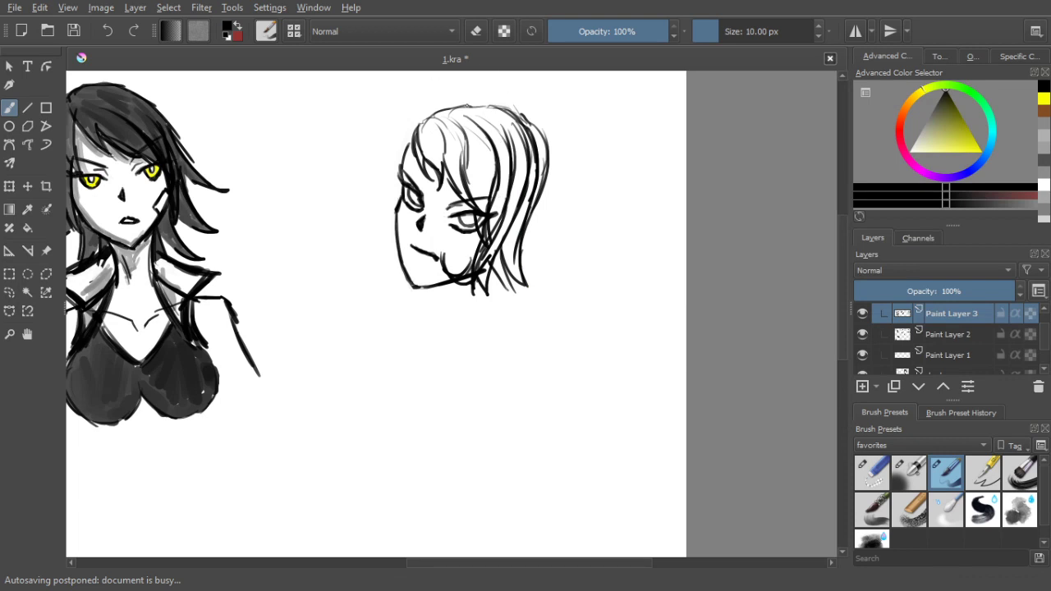
mouse_move(425, 116)
left_mouse_down()
mouse_move(403, 161)
mouse_move(409, 129)
left_mouse_up()
mouse_move(444, 105)
left_mouse_down()
mouse_move(418, 116)
mouse_move(478, 100)
mouse_move(456, 105)
left_mouse_up()
left_click_drag(465, 99, 415, 127)
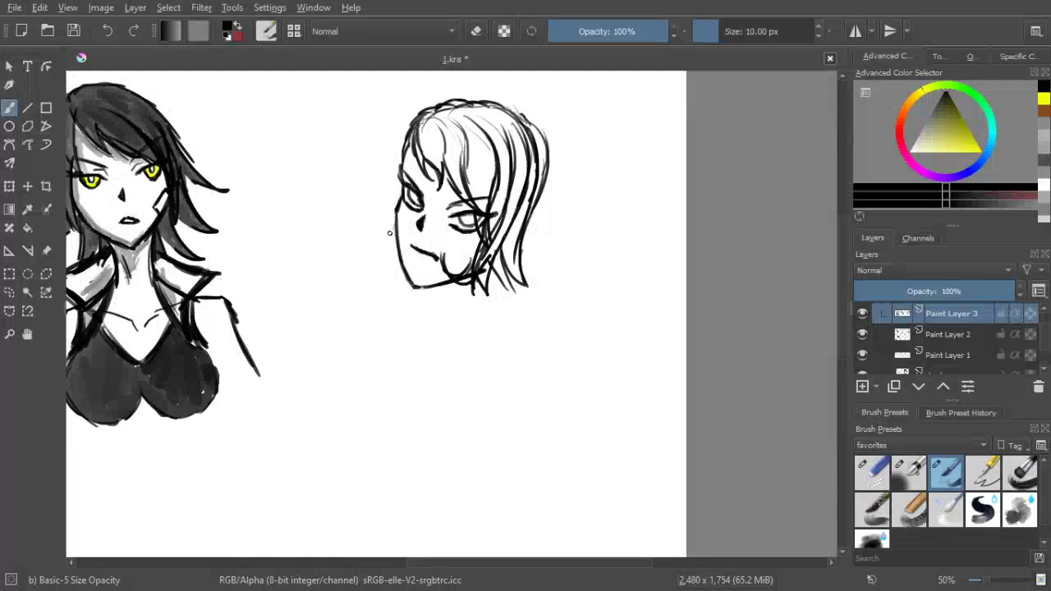
Draw the hair tips behind the far cheek and reinforce the jaw line
mouse_move(395, 212)
left_mouse_down()
mouse_move(376, 253)
mouse_move(394, 291)
left_mouse_up()
left_click_drag(396, 254, 403, 278)
left_click_drag(427, 286, 460, 279)
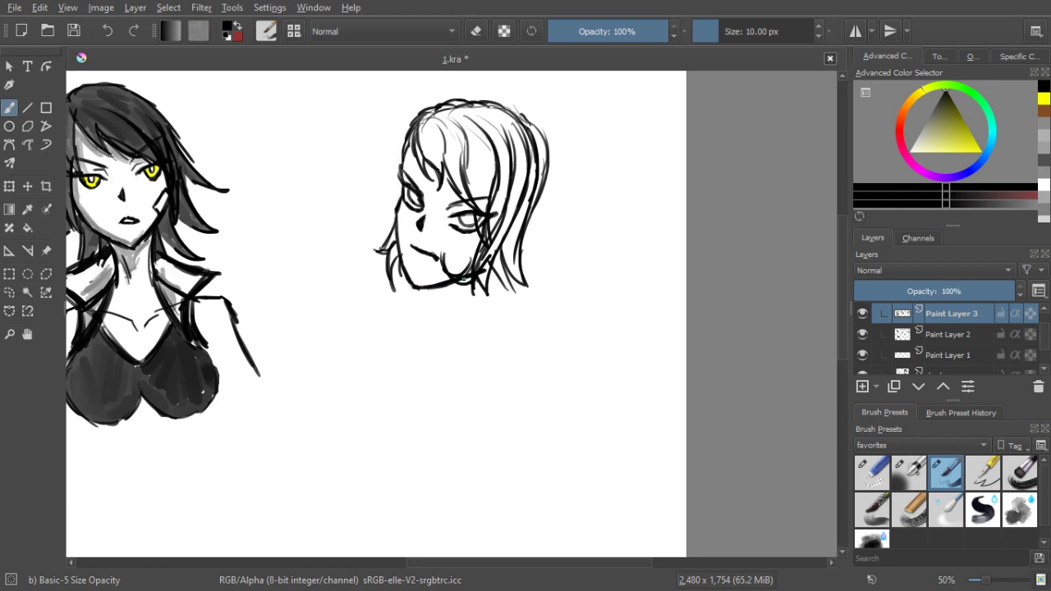
Try a first pair of neck strokes below the fourth character's chin and undo them
left_click_drag(525, 280, 552, 319)
left_click_drag(549, 168, 559, 180)
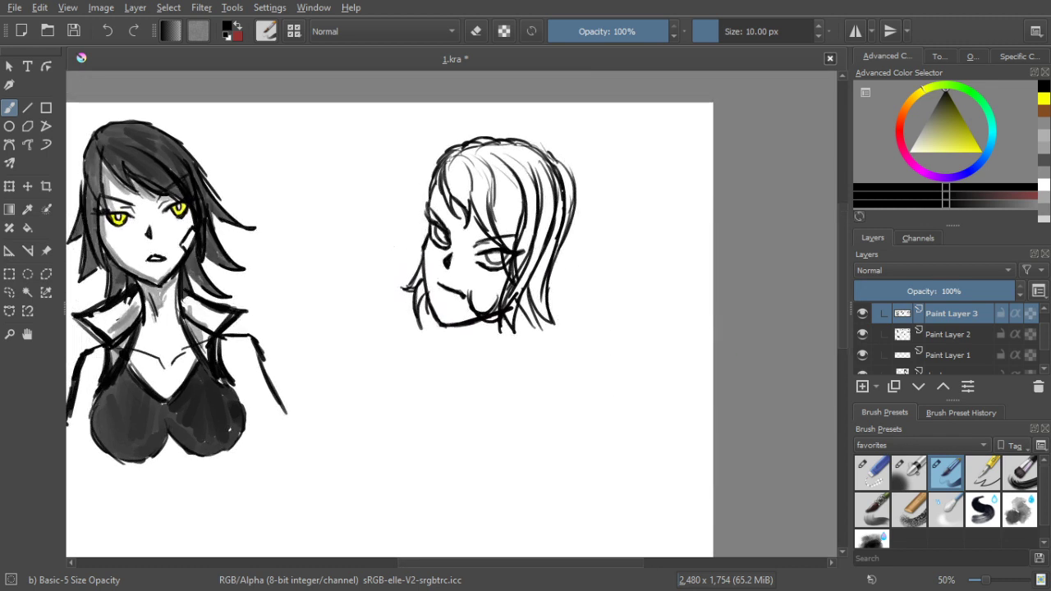
left_click_drag(537, 263, 568, 220)
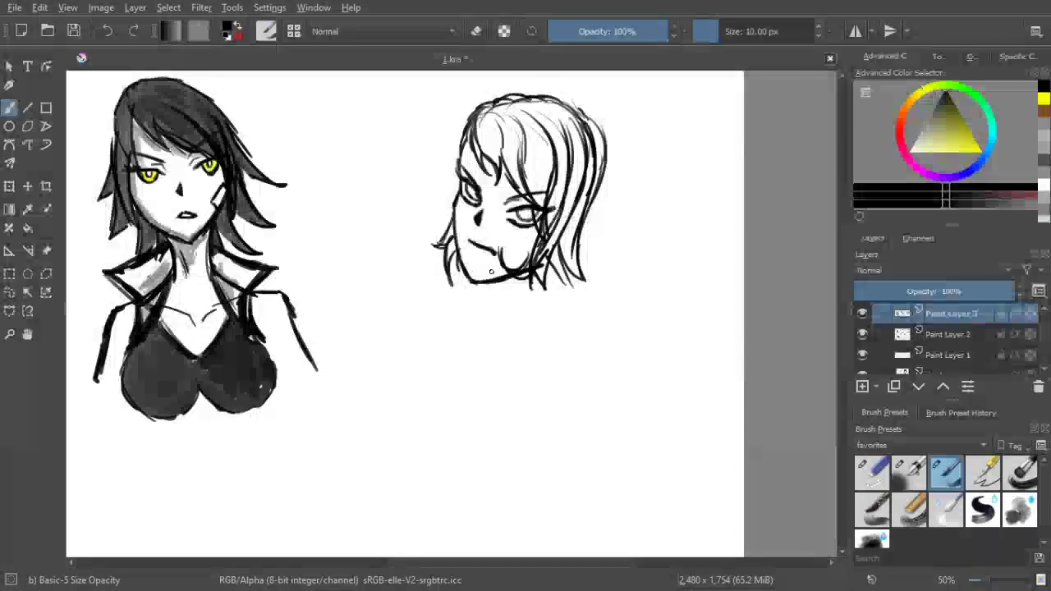
left_click_drag(526, 274, 521, 319)
left_click_drag(480, 284, 489, 326)
key("ctrl+z")
key("ctrl+z")
key("ctrl+z")
key("ctrl+z")
key("ctrl+z")
key("ctrl+z")
key("ctrl+z")
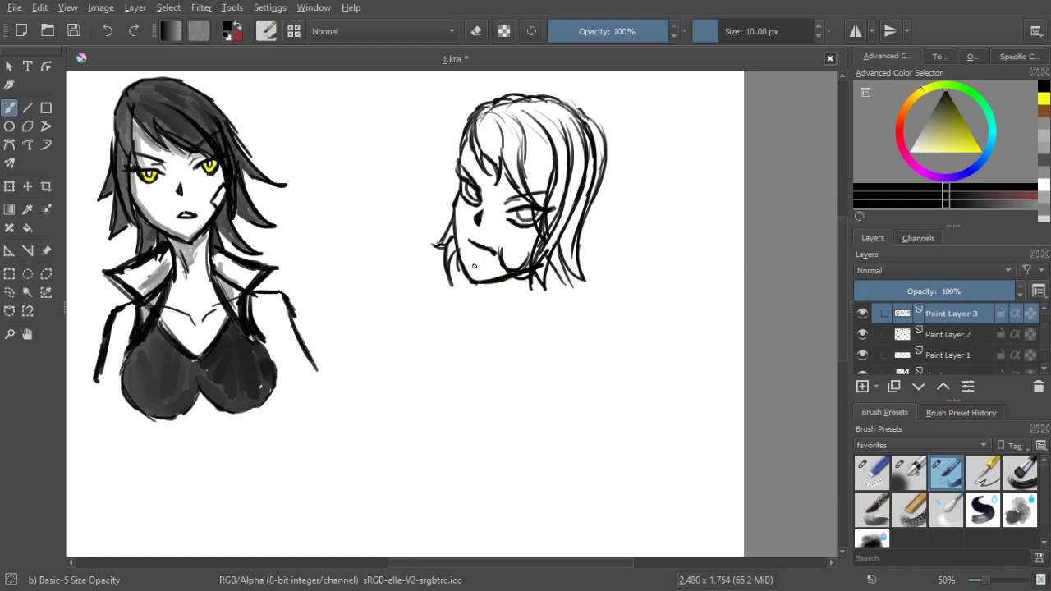
Draw two short neck lines below the fourth character's jaw, redoing unsatisfactory strokes
left_click_drag(466, 273, 481, 315)
mouse_move(515, 280)
left_mouse_down()
mouse_move(503, 308)
mouse_move(484, 305)
mouse_move(510, 295)
mouse_move(497, 318)
left_mouse_up()
key("ctrl+z")
key("ctrl+z")
key("ctrl+z")
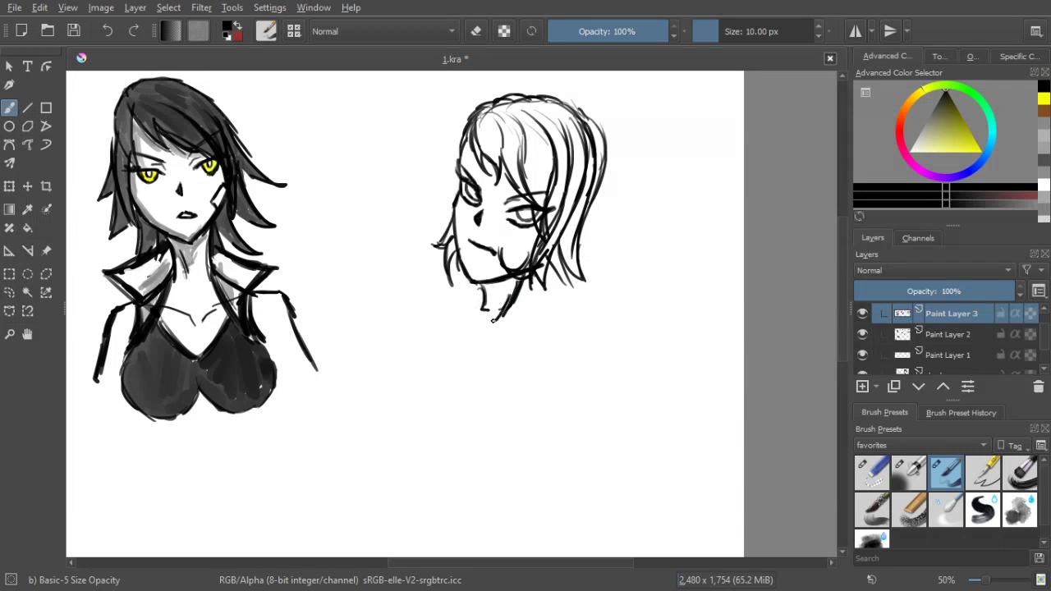
key("ctrl+z")
key("ctrl+z")
key("ctrl+z")
key("ctrl+z")
left_click_drag(524, 273, 511, 312)
Thicken the hair outline running down the fourth character's forehead
left_click_drag(470, 117, 460, 152)
mouse_move(478, 110)
left_mouse_down()
mouse_move(462, 148)
mouse_move(457, 120)
mouse_move(459, 176)
left_mouse_up()
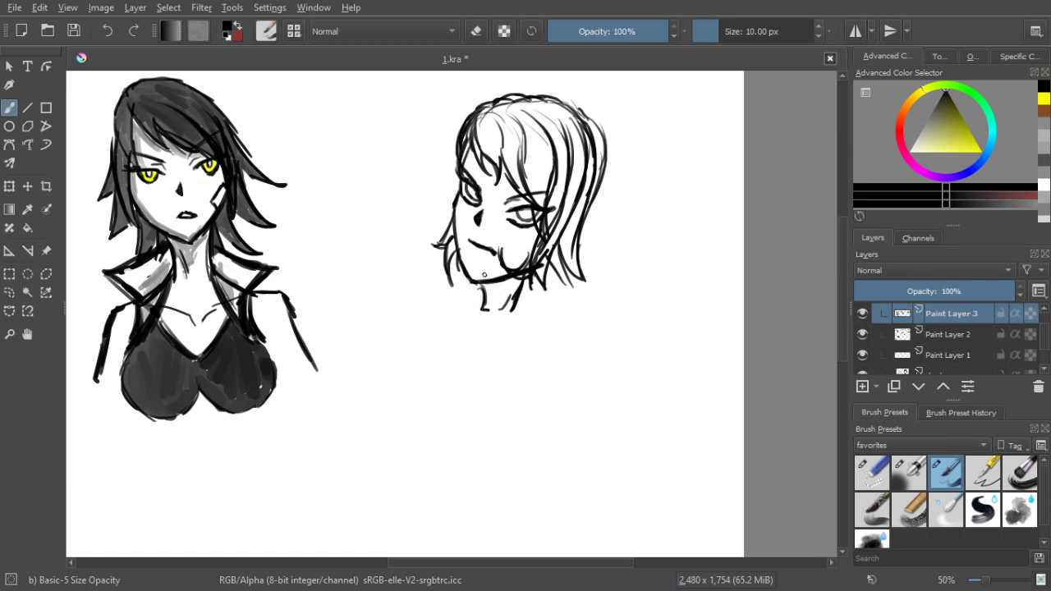
left_click_drag(476, 214, 479, 222)
mouse_move(463, 275)
left_mouse_down()
mouse_move(460, 287)
mouse_move(477, 295)
left_mouse_up()
Erase the neck lines below the jaw with the Eraser Small preset at 110 px
left_click(874, 481)
key("bracketleft")
key("bracketleft")
key("bracketleft")
key("bracketleft")
key("bracketleft")
key("bracketleft")
key("bracketleft")
key("bracketleft")
key("bracketleft")
key("bracketleft")
key("bracketleft")
key("bracketleft")
key("bracketleft")
key("bracketleft")
key("bracketleft")
key("bracketleft")
key("bracketleft")
key("bracketleft")
key("bracketleft")
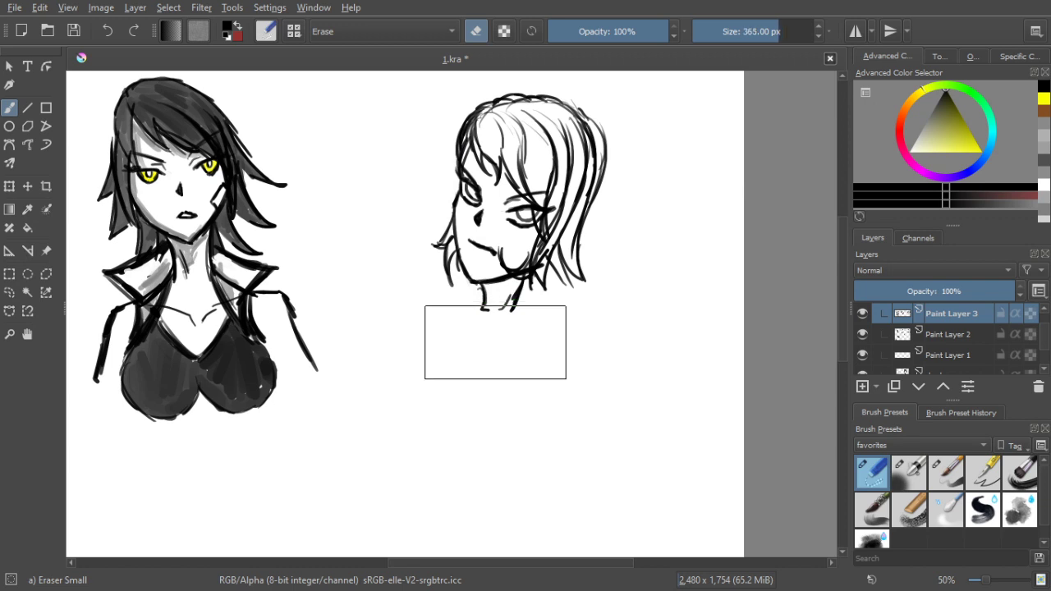
mouse_move(497, 316)
left_mouse_down()
mouse_move(483, 290)
mouse_move(502, 304)
mouse_move(512, 293)
left_mouse_up()
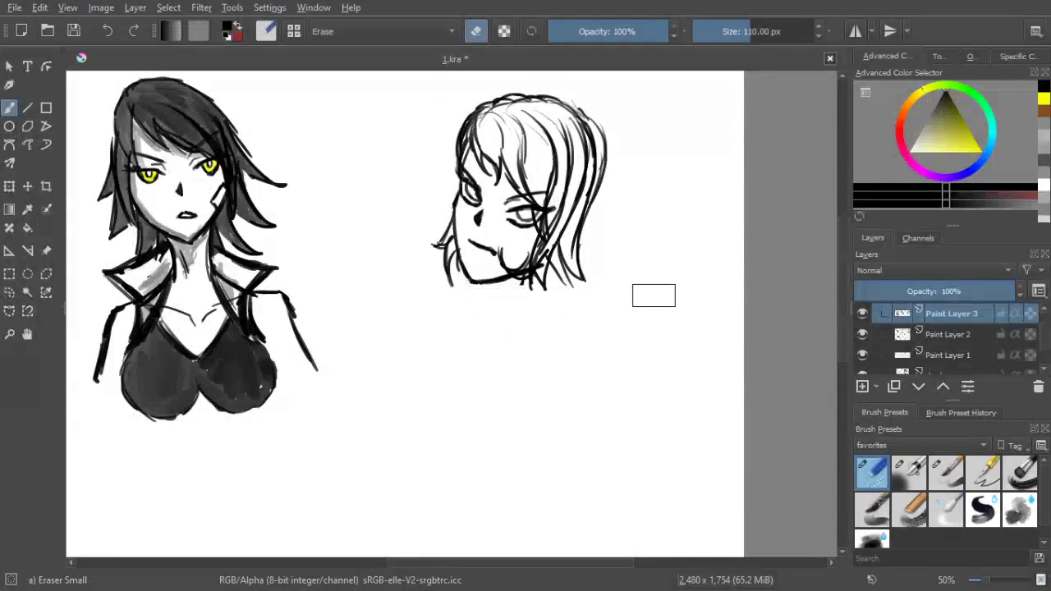
Draw a slanted line from under the jaw down to the near shoulder with the 10 px Basic-5 Size Opacity brush
left_click(947, 473)
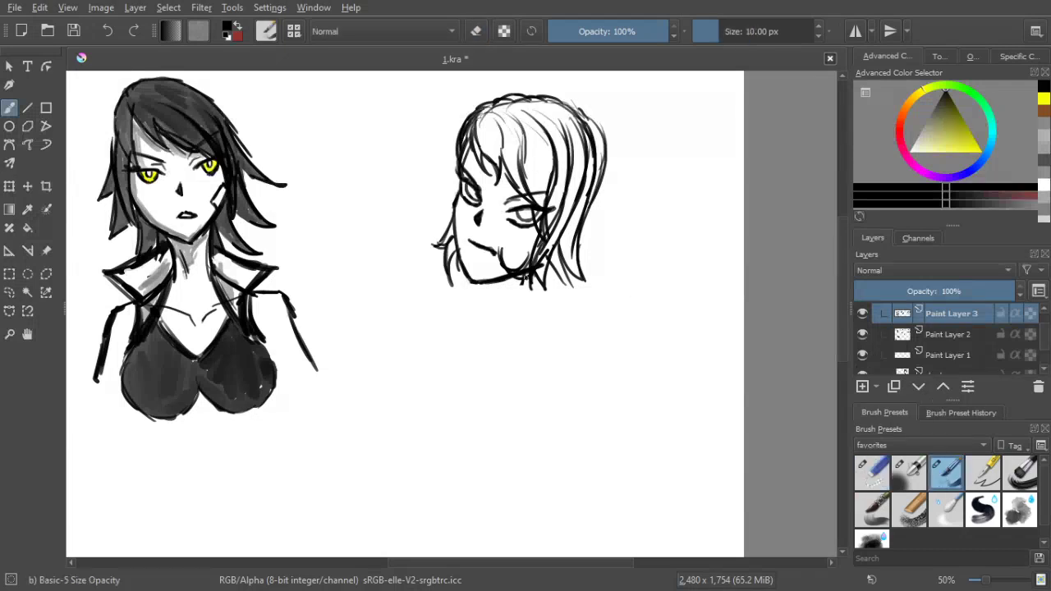
left_click_drag(520, 278, 540, 336)
key("ctrl+z")
key("ctrl+z")
mouse_move(514, 279)
left_mouse_down()
mouse_move(529, 314)
mouse_move(556, 336)
mouse_move(521, 299)
mouse_move(535, 333)
left_mouse_up()
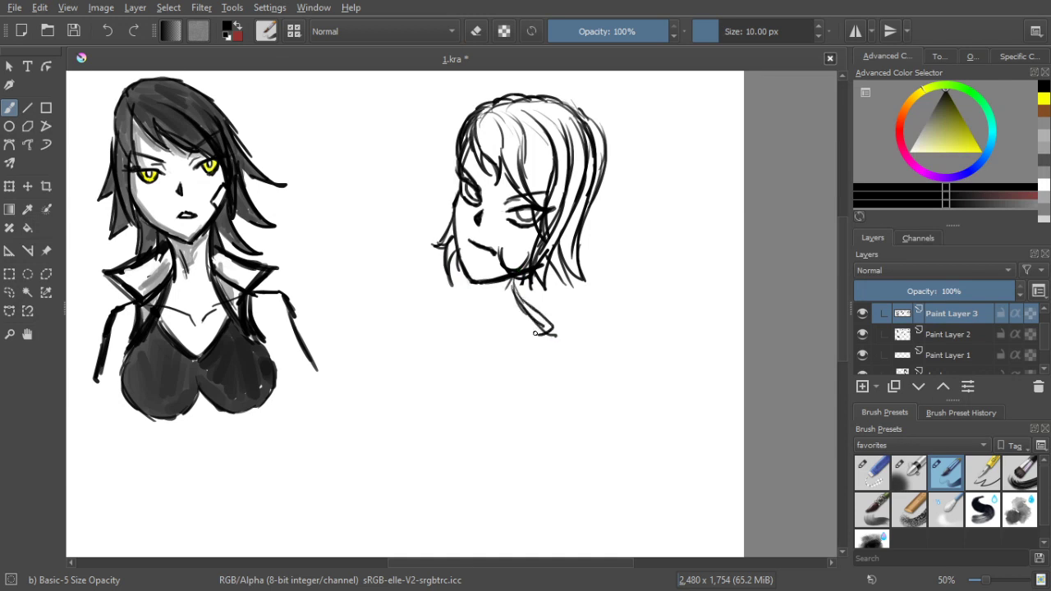
Sketch the far collar flap beside the chin and a curved shoulder line beneath it, redoing unsatisfactory strokes
mouse_move(452, 257)
left_mouse_down()
mouse_move(420, 278)
mouse_move(455, 278)
mouse_move(407, 279)
left_mouse_up()
key("ctrl+z")
mouse_move(458, 251)
left_mouse_down()
mouse_move(428, 262)
mouse_move(431, 301)
left_mouse_up()
left_click_drag(432, 297, 408, 360)
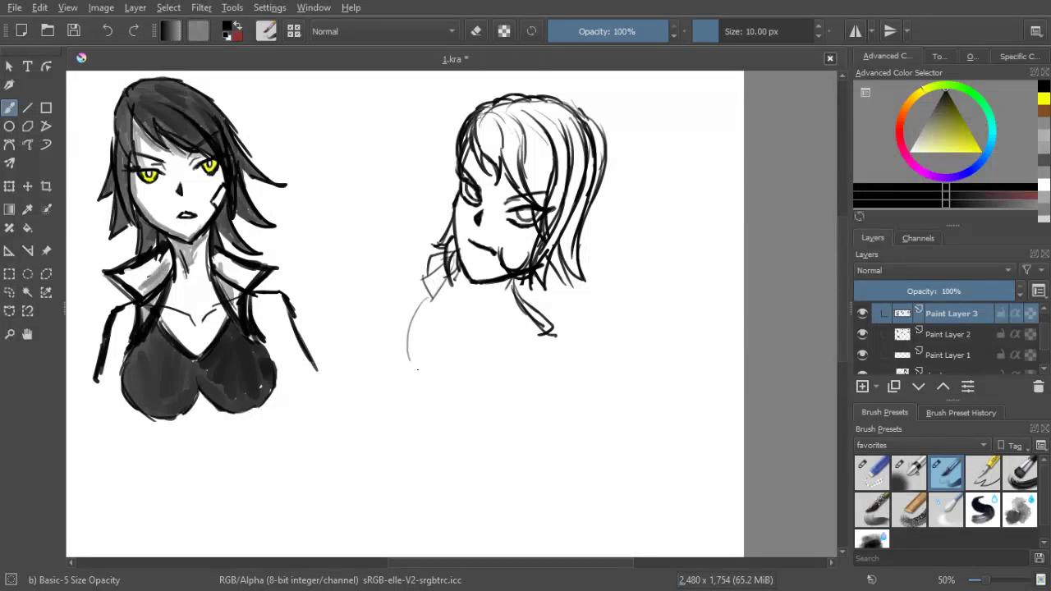
key("ctrl+z")
left_click_drag(428, 292, 418, 358)
Redraw a sharper jaw line on Paint Layer 3 and erase the surplus chin lines on Paint Layers 2 and 3
left_click_drag(462, 256, 470, 272)
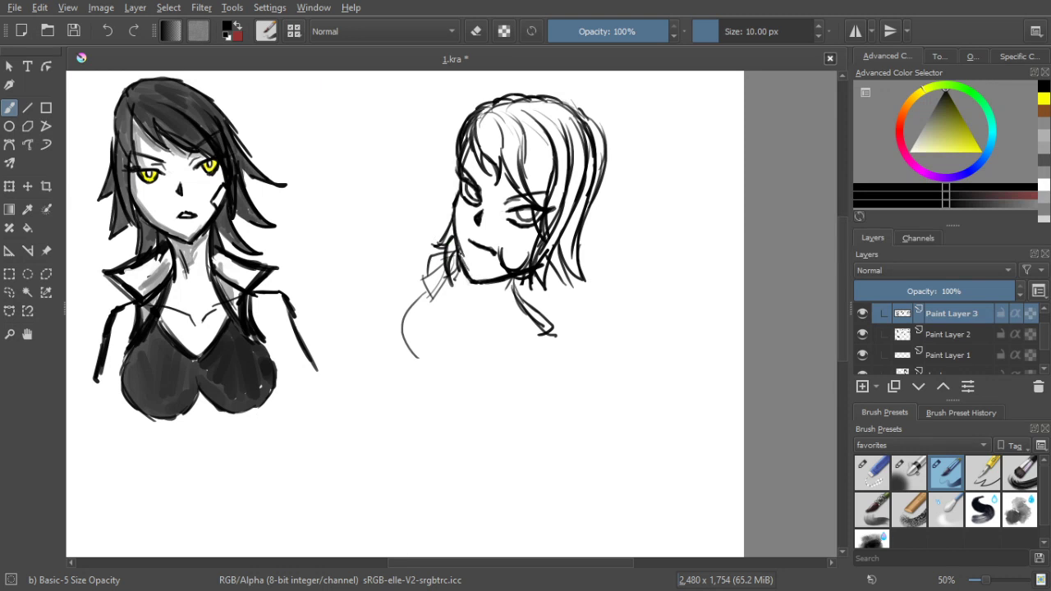
mouse_move(463, 256)
left_mouse_down()
mouse_move(474, 277)
mouse_move(511, 273)
left_mouse_up()
mouse_move(475, 280)
left_mouse_down()
mouse_move(507, 268)
mouse_move(470, 279)
left_mouse_up()
left_click(939, 336)
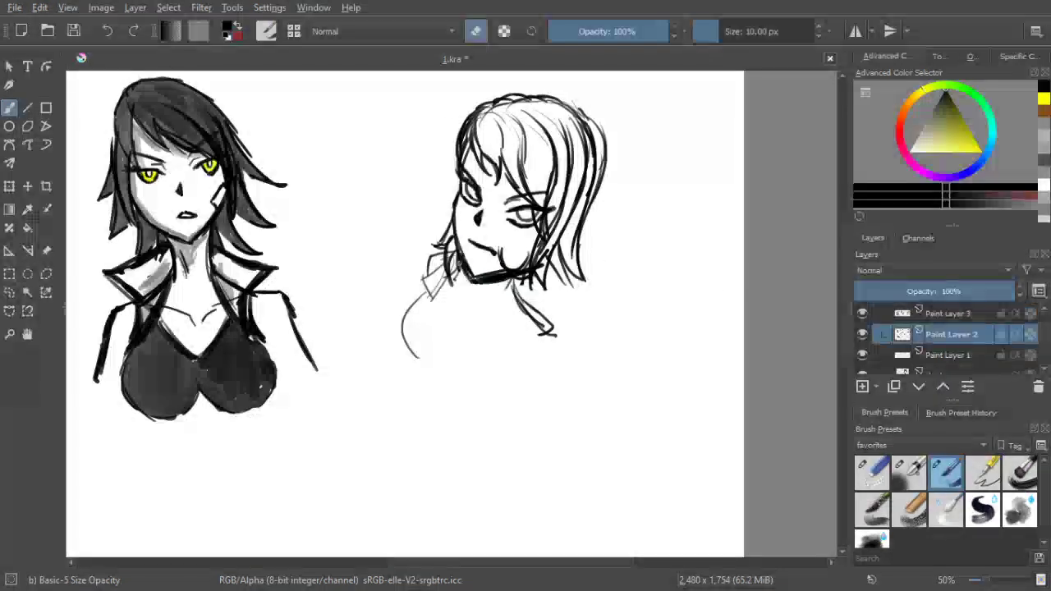
left_click_drag(471, 282, 457, 251)
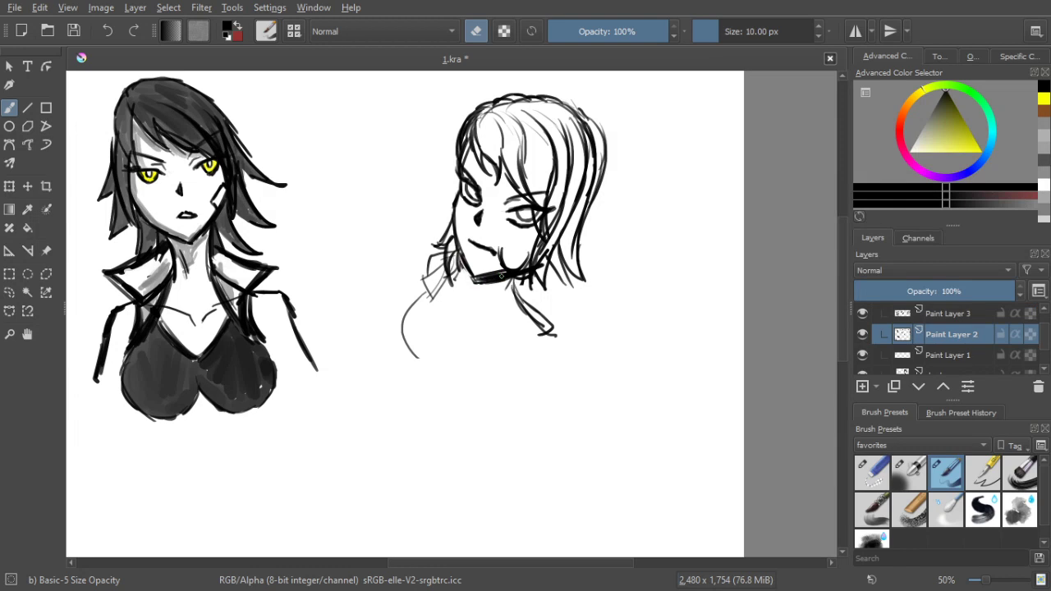
left_click(947, 313)
mouse_move(477, 282)
left_mouse_down()
mouse_move(497, 283)
mouse_move(473, 283)
mouse_move(483, 279)
mouse_move(460, 261)
mouse_move(459, 271)
left_mouse_up()
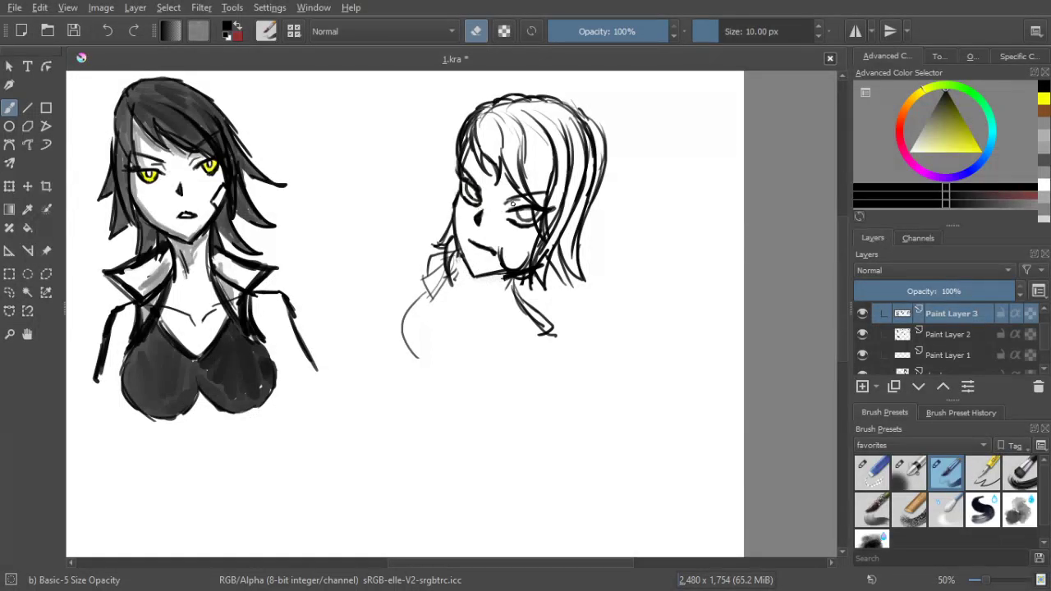
Switch back to painting and sketch the rounded front contour of the fourth character's bust
left_click(474, 33)
left_click_drag(417, 305, 411, 345)
mouse_move(415, 309)
left_mouse_down()
mouse_move(401, 345)
mouse_move(426, 355)
mouse_move(462, 398)
mouse_move(490, 391)
left_mouse_up()
left_click_drag(509, 351, 486, 390)
mouse_move(507, 355)
left_mouse_down()
mouse_move(477, 399)
mouse_move(438, 347)
mouse_move(443, 336)
mouse_move(451, 365)
mouse_move(509, 375)
left_mouse_up()
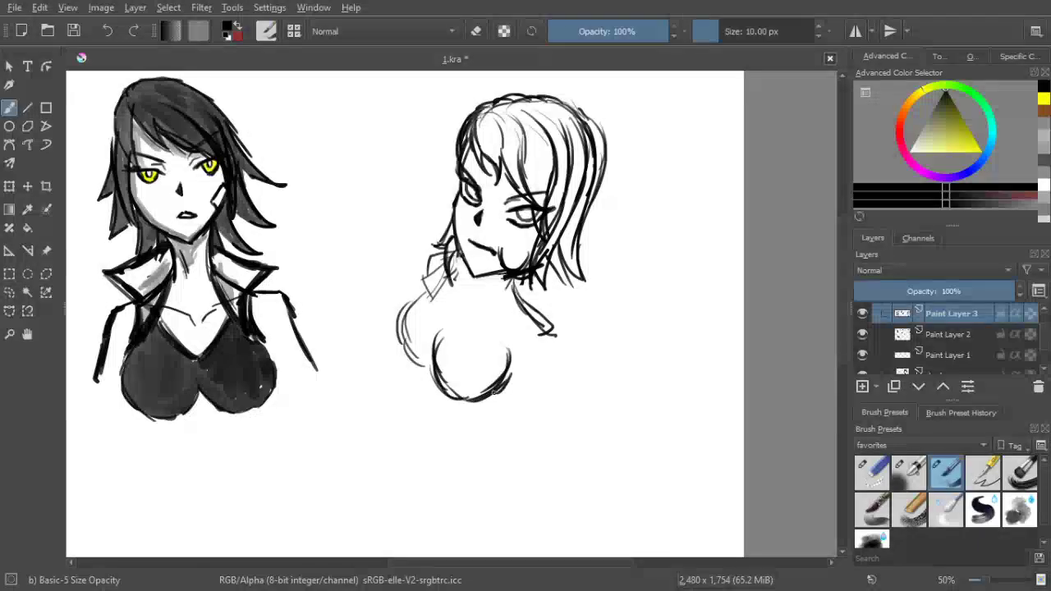
Strengthen the far-side bust contour and connect it to the front curve
left_click_drag(435, 359, 416, 377)
left_click_drag(400, 332, 415, 366)
left_click_drag(402, 310, 408, 345)
left_click_drag(409, 346, 435, 370)
left_click_drag(404, 327, 413, 362)
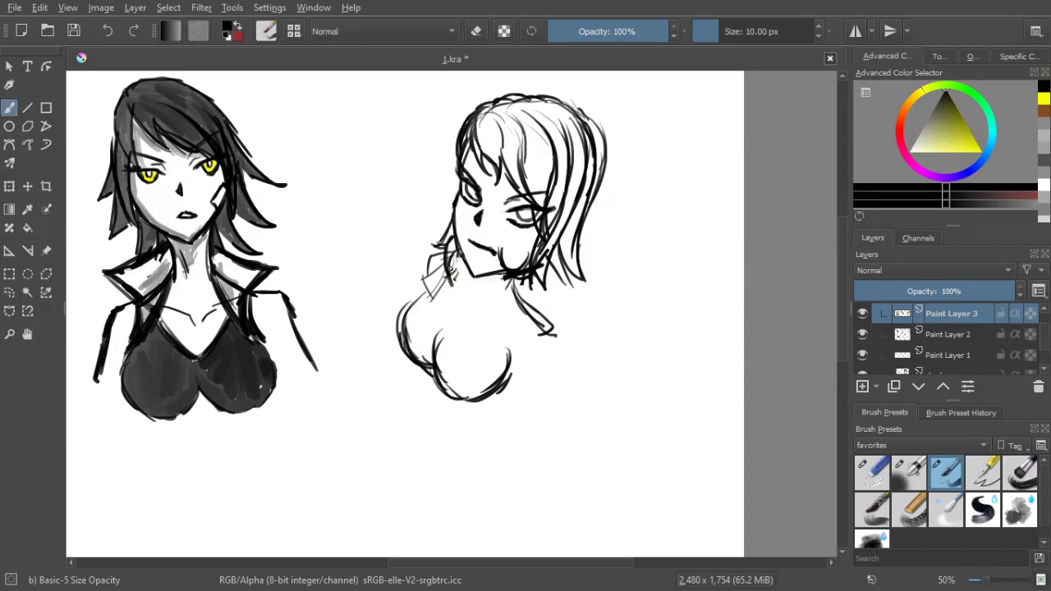
Draw the open collar, the V-shaped neckline and the near-side torso contour of the fourth character's top
mouse_move(452, 249)
left_mouse_down()
mouse_move(417, 271)
mouse_move(429, 295)
mouse_move(417, 272)
mouse_move(415, 311)
left_mouse_up()
left_click_drag(459, 250, 431, 343)
mouse_move(430, 289)
left_mouse_down()
mouse_move(412, 307)
mouse_move(431, 340)
left_mouse_up()
left_click_drag(512, 279, 439, 339)
mouse_move(512, 280)
left_mouse_down()
mouse_move(512, 323)
mouse_move(434, 345)
left_mouse_up()
left_click_drag(519, 284, 534, 311)
mouse_move(531, 304)
left_mouse_down()
mouse_move(542, 352)
mouse_move(511, 360)
left_mouse_up()
mouse_move(450, 253)
left_mouse_down()
mouse_move(429, 265)
mouse_move(423, 287)
left_mouse_up()
Add short neck lines between the chin and the open collar, redoing the first stroke
mouse_move(562, 161)
left_mouse_down()
mouse_move(557, 170)
mouse_move(523, 121)
mouse_move(531, 143)
mouse_move(544, 140)
left_mouse_up()
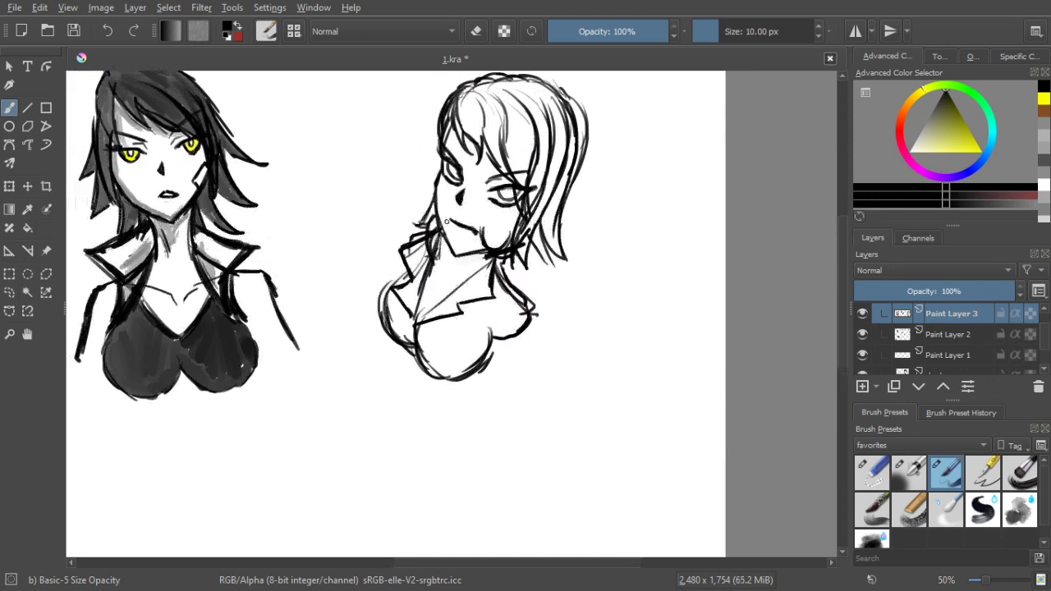
mouse_move(484, 260)
left_mouse_down()
mouse_move(475, 274)
mouse_move(450, 263)
left_mouse_up()
key("ctrl+z")
left_click_drag(441, 247, 448, 263)
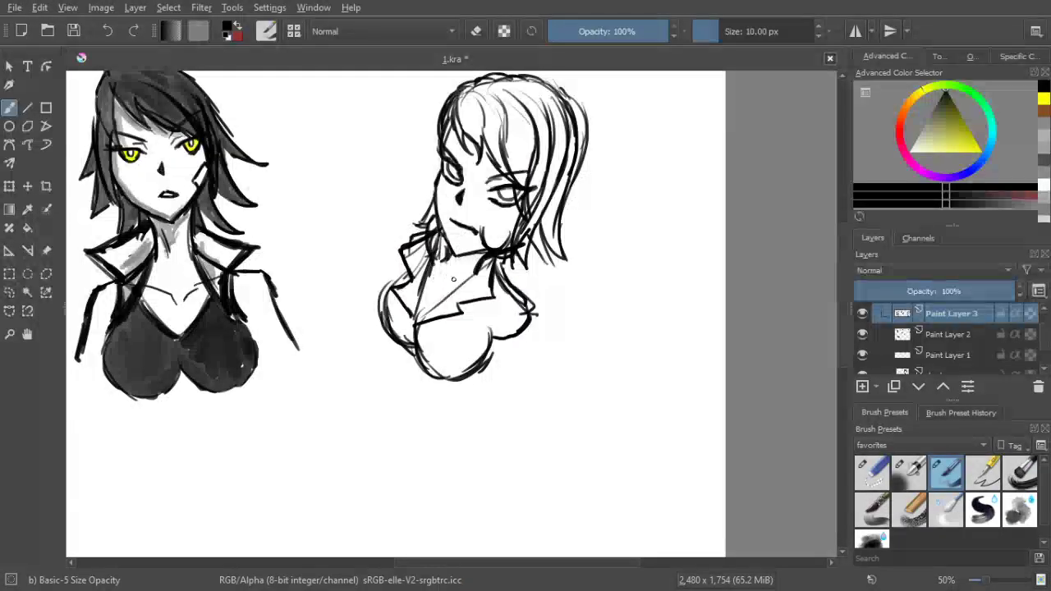
mouse_move(445, 292)
left_mouse_down()
mouse_move(472, 295)
mouse_move(449, 291)
left_mouse_up()
Shade the fourth character's top dark grey on the shades layer with a 35 px brush
left_click_drag(547, 192, 523, 218)
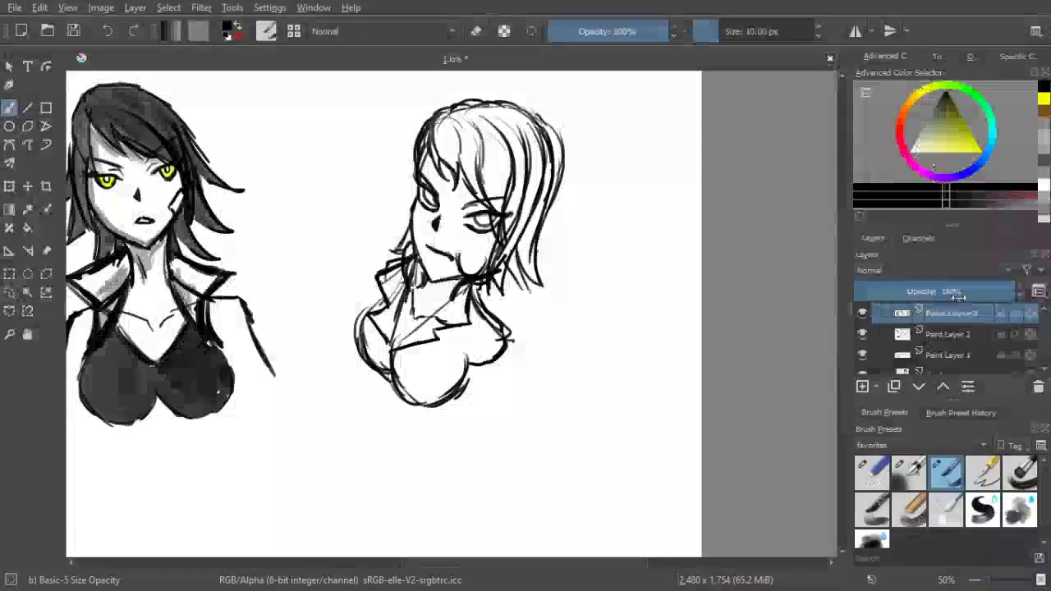
key("Page_Down")
key("Page_Down")
key("Page_Down")
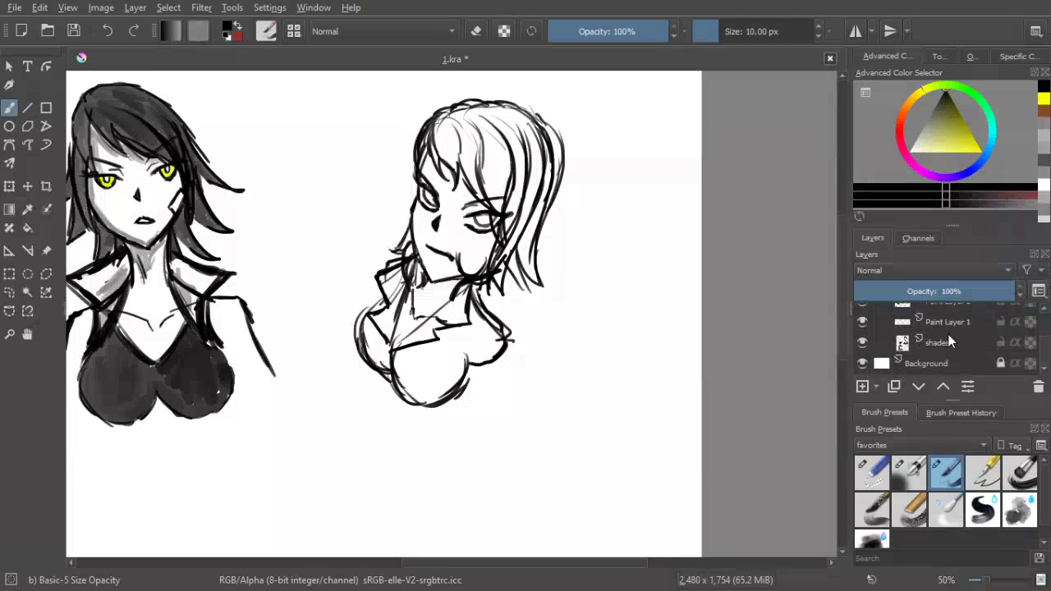
left_click(918, 113)
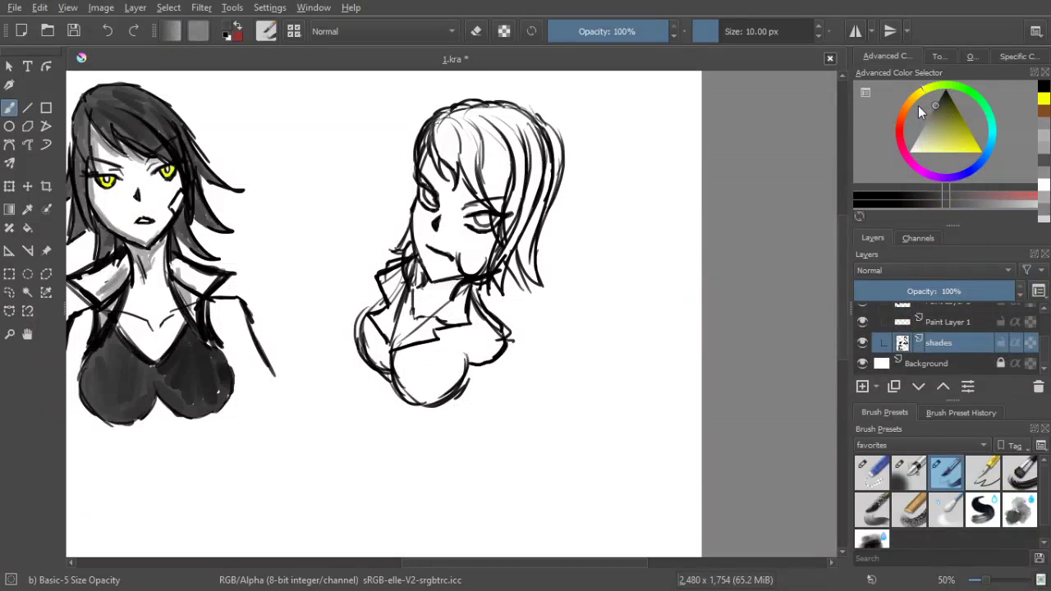
key("bracketright")
key("bracketright")
key("bracketright")
key("bracketright")
key("bracketright")
key("bracketright")
key("bracketright")
mouse_move(372, 329)
left_mouse_down()
mouse_move(387, 368)
mouse_move(365, 319)
left_mouse_up()
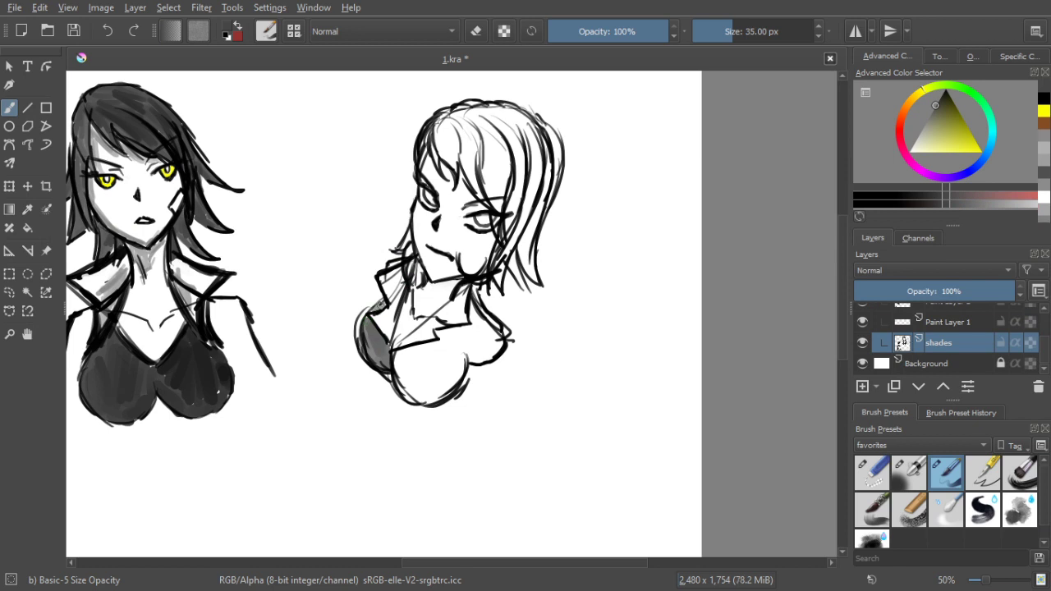
mouse_move(400, 356)
left_mouse_down()
mouse_move(408, 382)
mouse_move(396, 375)
mouse_move(427, 397)
mouse_move(459, 350)
mouse_move(447, 354)
mouse_move(455, 340)
mouse_move(440, 334)
mouse_move(457, 328)
mouse_move(455, 348)
mouse_move(474, 336)
mouse_move(467, 359)
mouse_move(489, 357)
mouse_move(504, 343)
mouse_move(476, 333)
mouse_move(475, 305)
mouse_move(495, 331)
left_mouse_up()
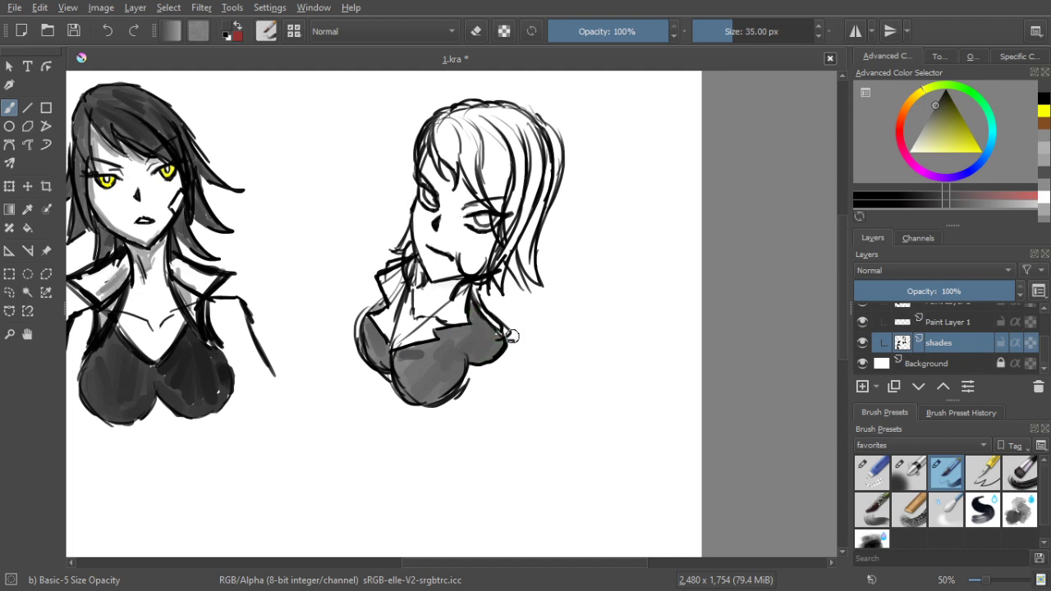
Ink the diagonal neckline edge of the collar in black on Paint Layer 2 with a 10 px brush
left_click(958, 321)
left_click(962, 307)
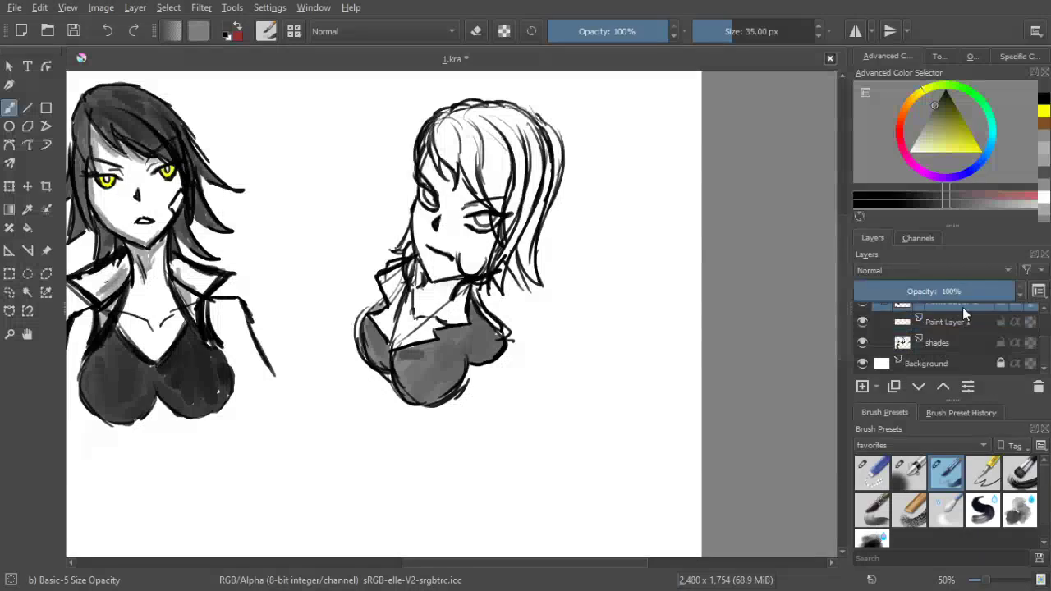
left_click(947, 92)
key("bracketleft")
key("bracketleft")
key("bracketleft")
key("bracketleft")
key("bracketleft")
key("bracketleft")
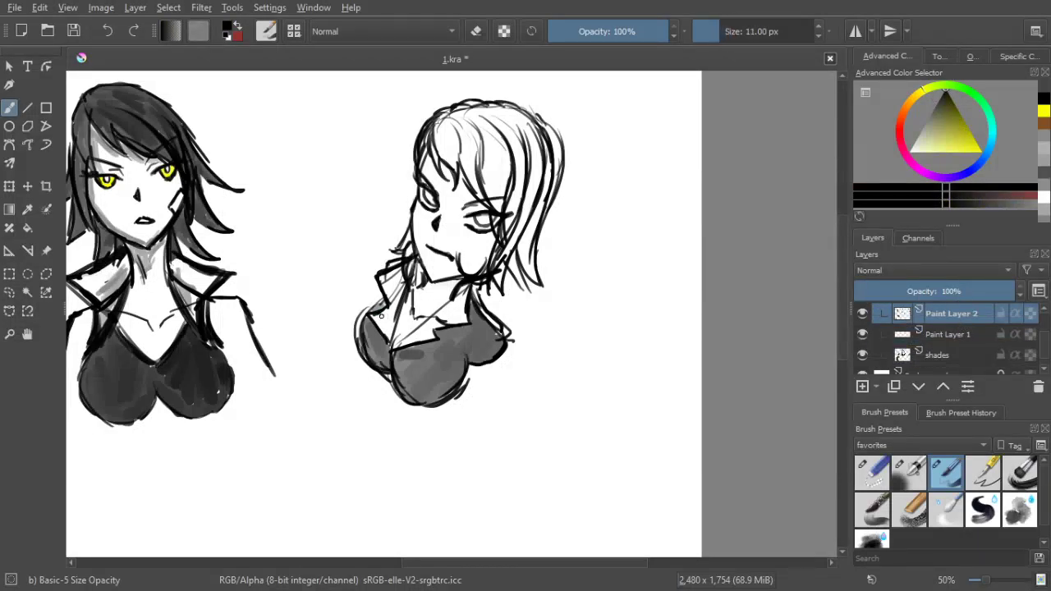
left_click_drag(394, 346, 451, 294)
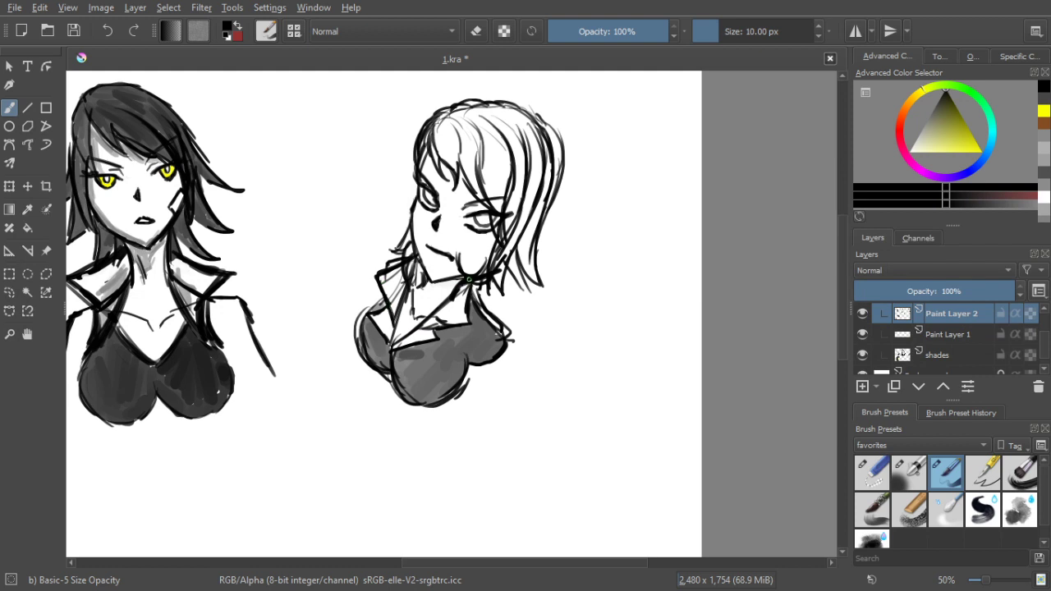
Shade the fourth character's face mid grey on the shades layer, beneath the fringe and along the cheek and jaw, with a 14 px brush
left_click(953, 354)
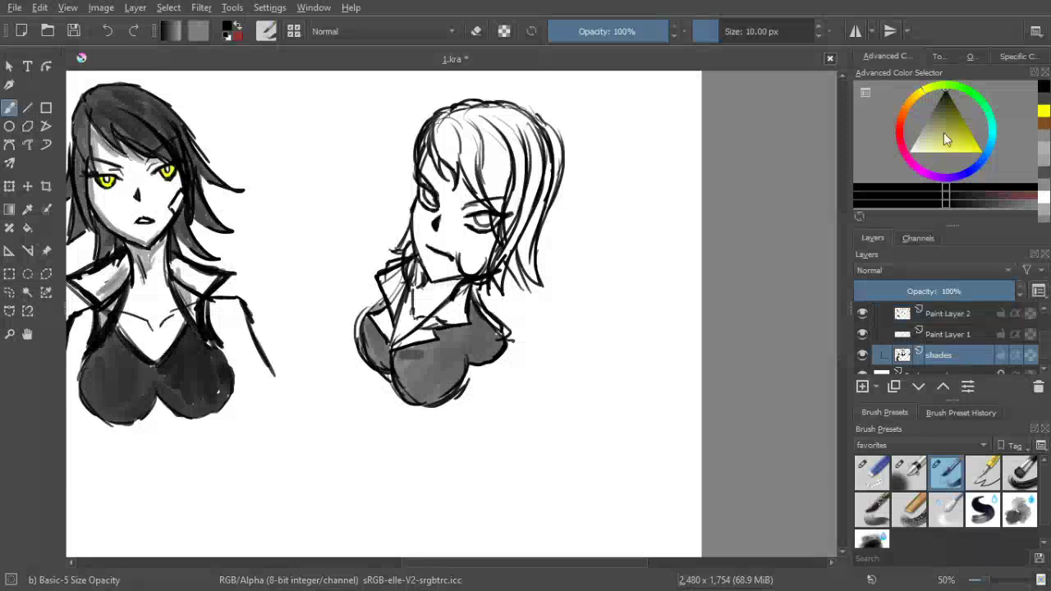
left_click_drag(926, 107, 902, 123)
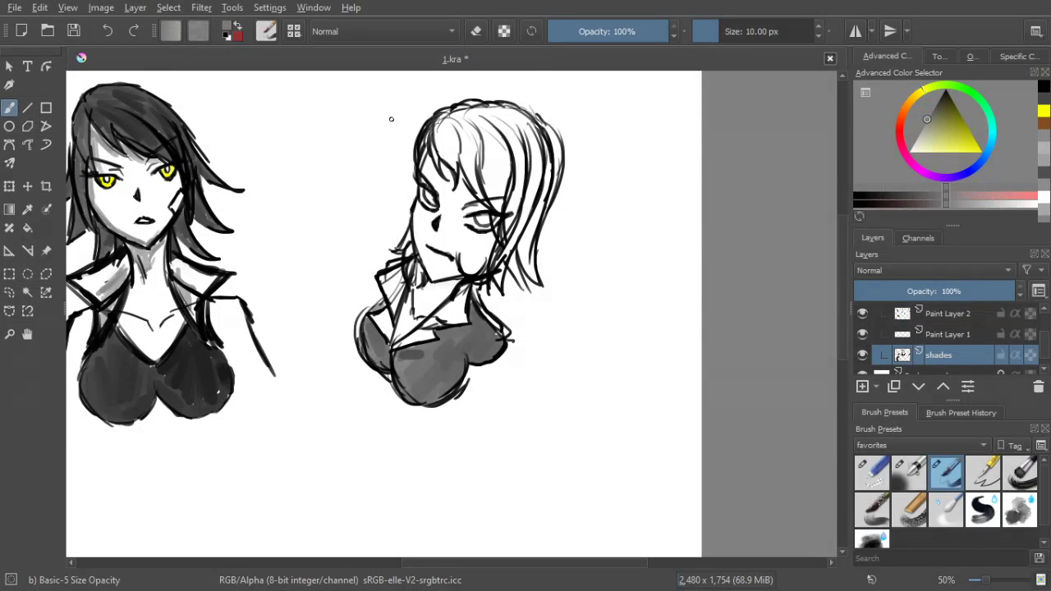
left_click_drag(428, 151, 444, 179)
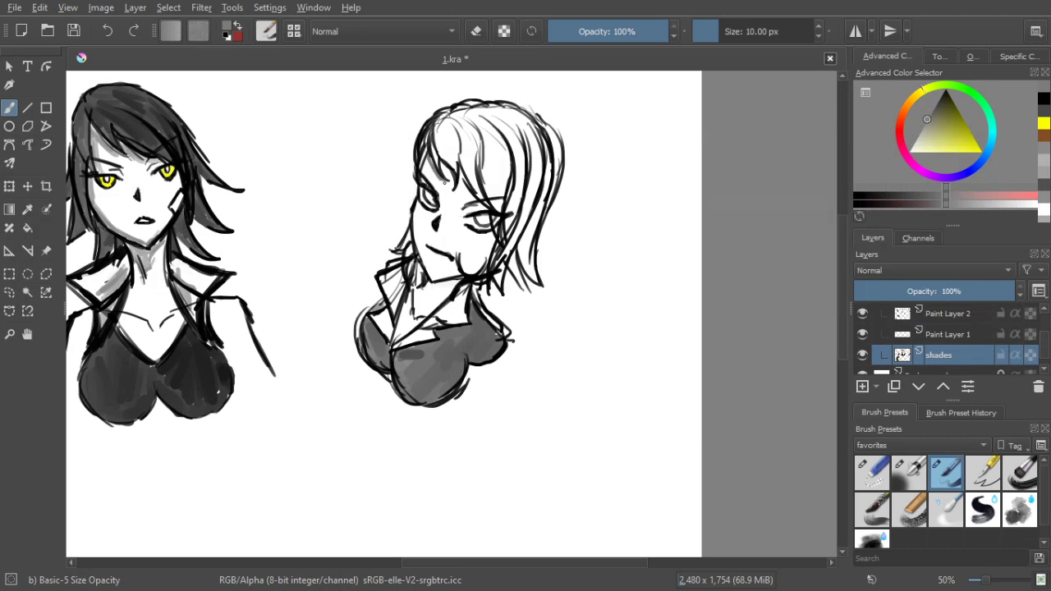
left_click_drag(444, 164, 452, 188)
key("bracketright")
mouse_move(428, 164)
left_mouse_down()
mouse_move(451, 174)
mouse_move(429, 153)
mouse_move(445, 186)
mouse_move(460, 176)
mouse_move(474, 199)
mouse_move(474, 269)
left_mouse_up()
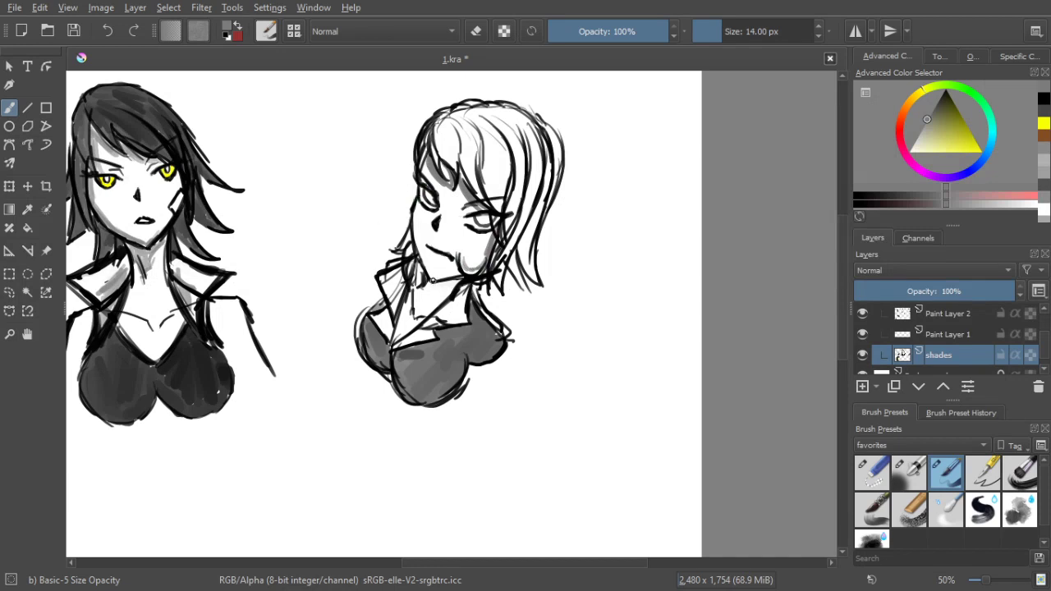
left_click_drag(464, 271, 431, 280)
left_click_drag(467, 209, 474, 205)
Shade the fourth character's neck beneath the chin in mid grey with the 14 px brush
left_click(476, 32)
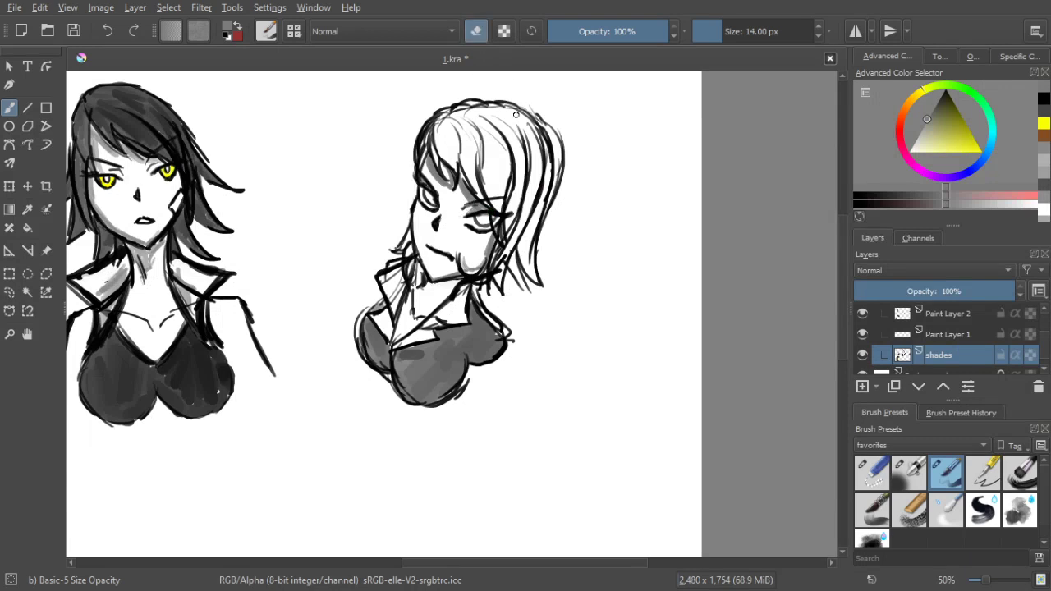
left_click(476, 31)
left_click(434, 229)
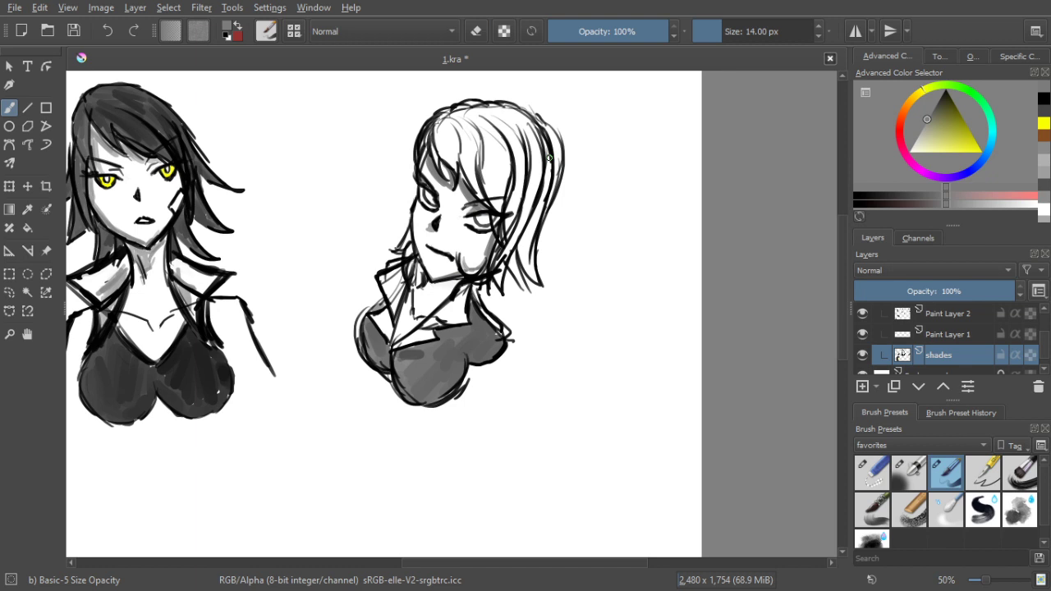
key("e")
left_click(477, 31)
left_click_drag(417, 273, 417, 284)
left_click_drag(416, 282, 417, 304)
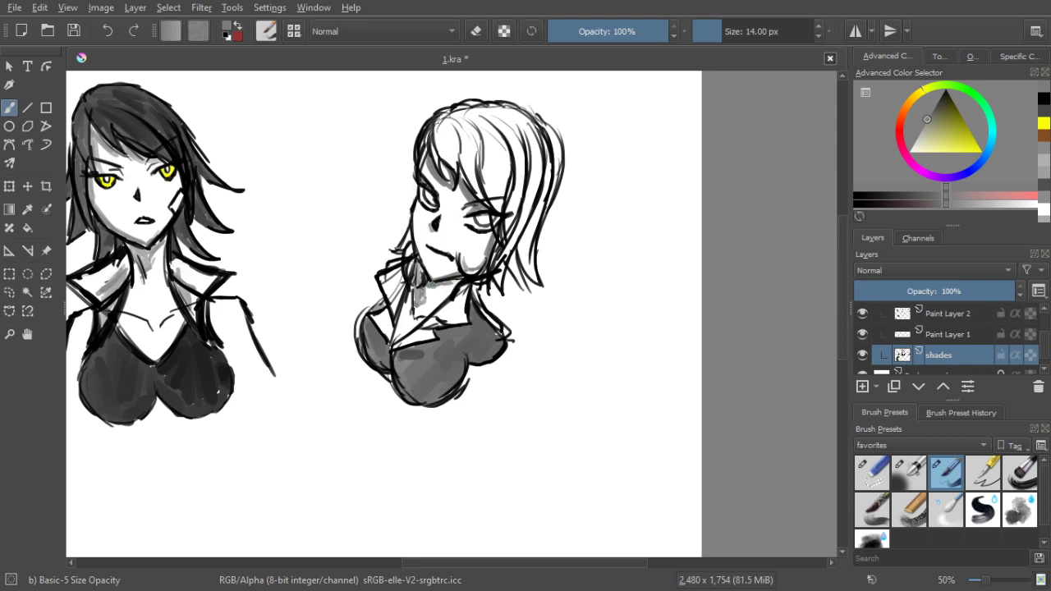
key("ctrl+z")
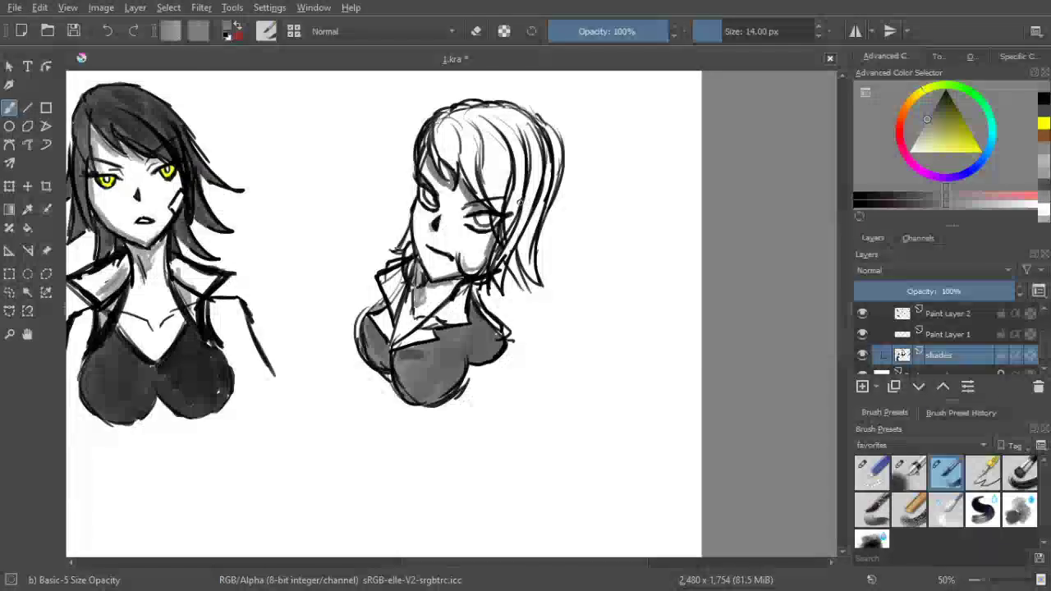
Erase the excess cheek shading, then restore the grey along the jaw and extend it down the neck beside the collar
left_click(475, 31)
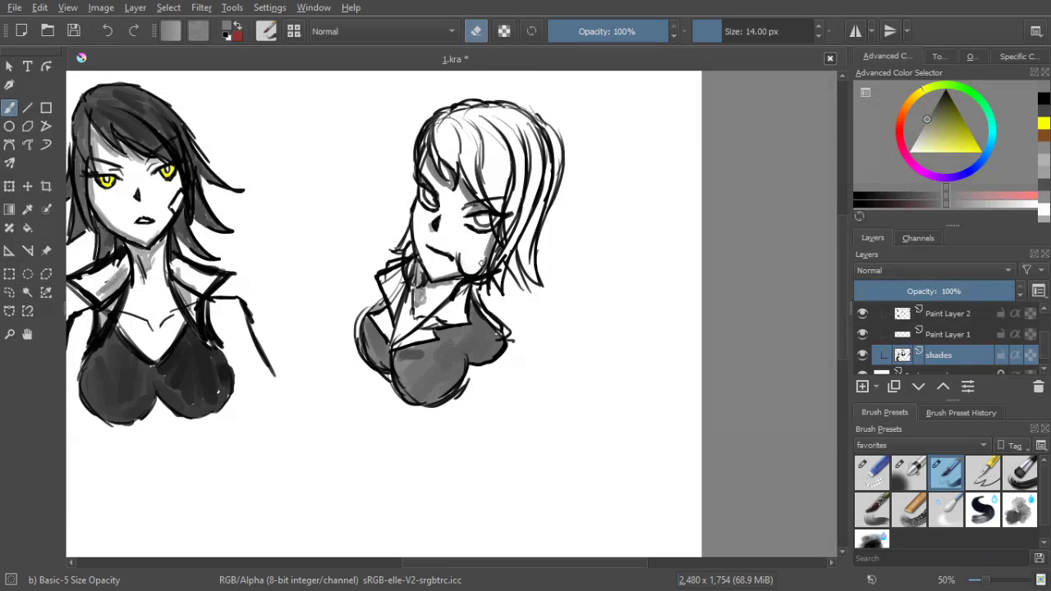
left_click(476, 31)
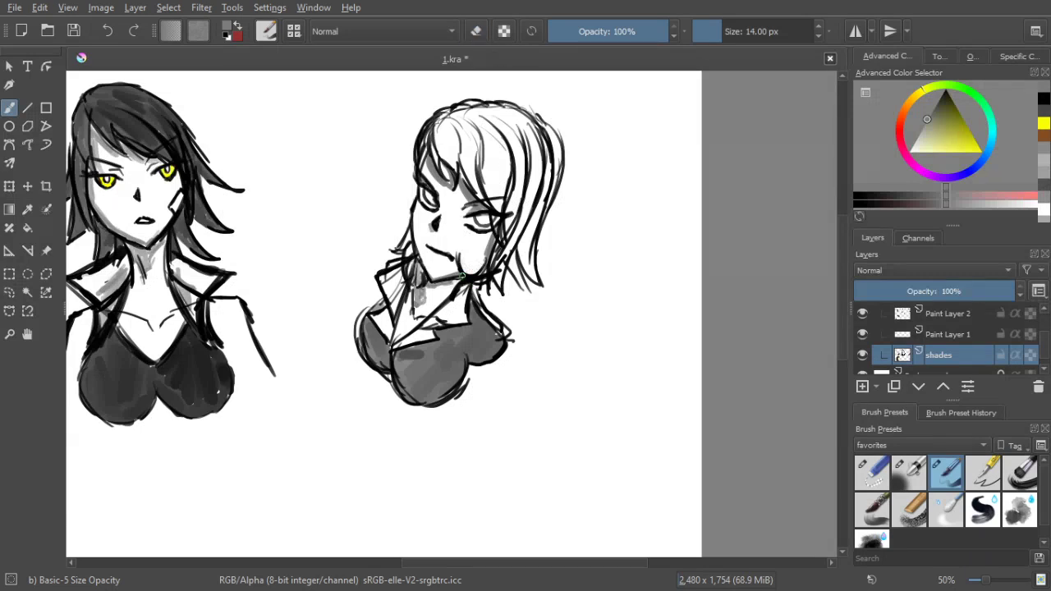
left_click_drag(464, 274, 484, 264)
mouse_move(413, 286)
left_mouse_down()
mouse_move(412, 311)
mouse_move(404, 305)
left_mouse_up()
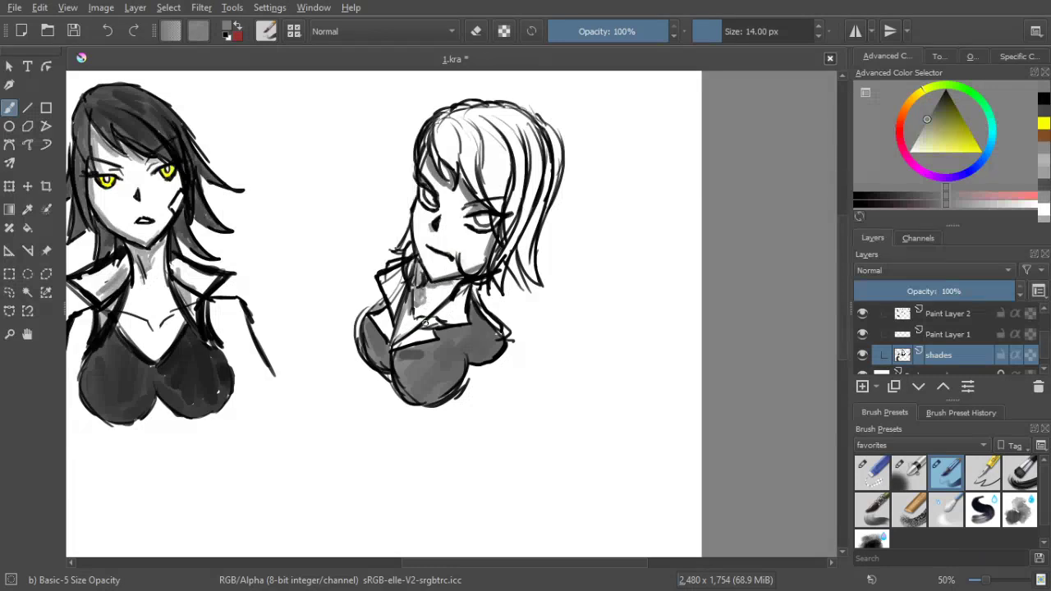
scroll(354, 279, "down", 2)
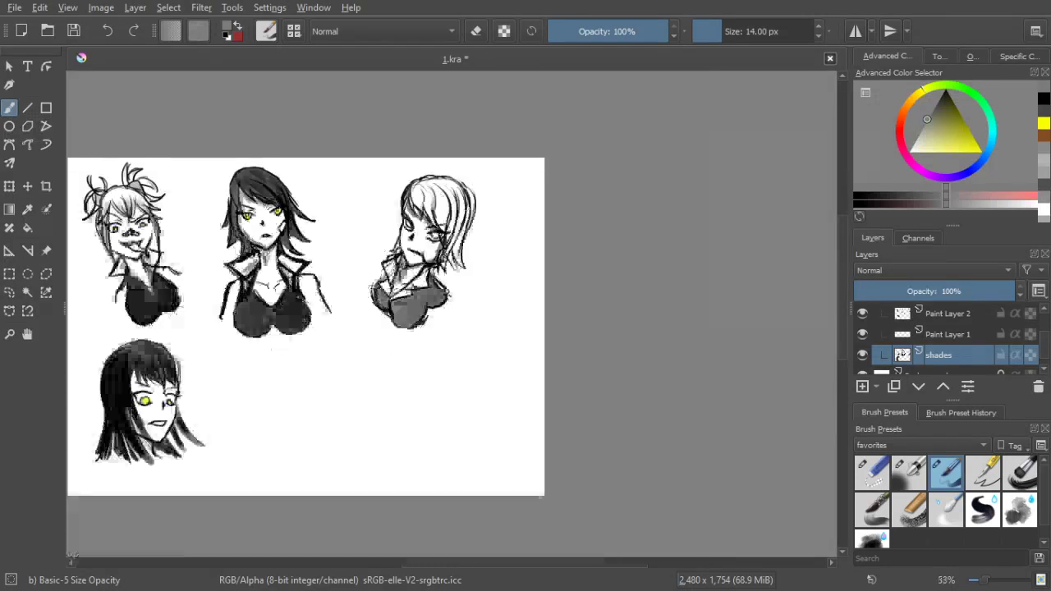
scroll(419, 226, "up", 2)
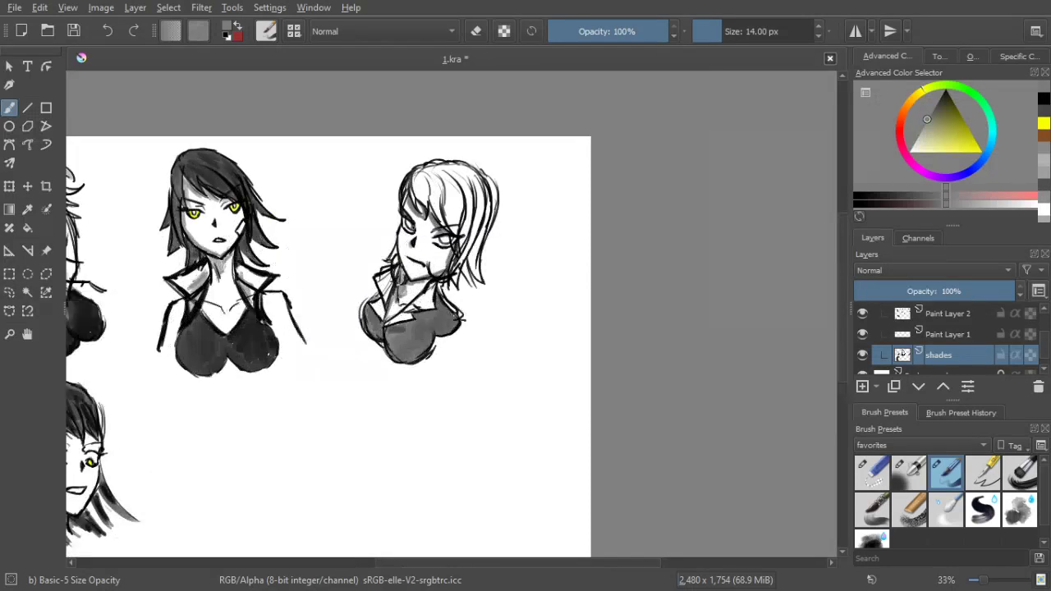
Lighten the fourth character's neck shading using the brush as an eraser at 134.87 px
left_click(477, 30)
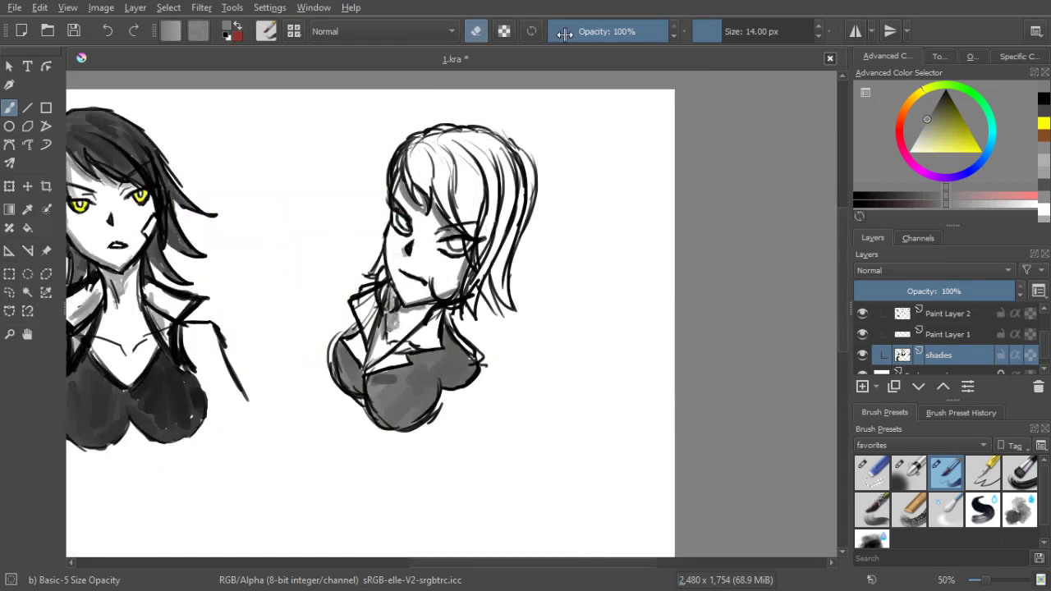
left_click(754, 32)
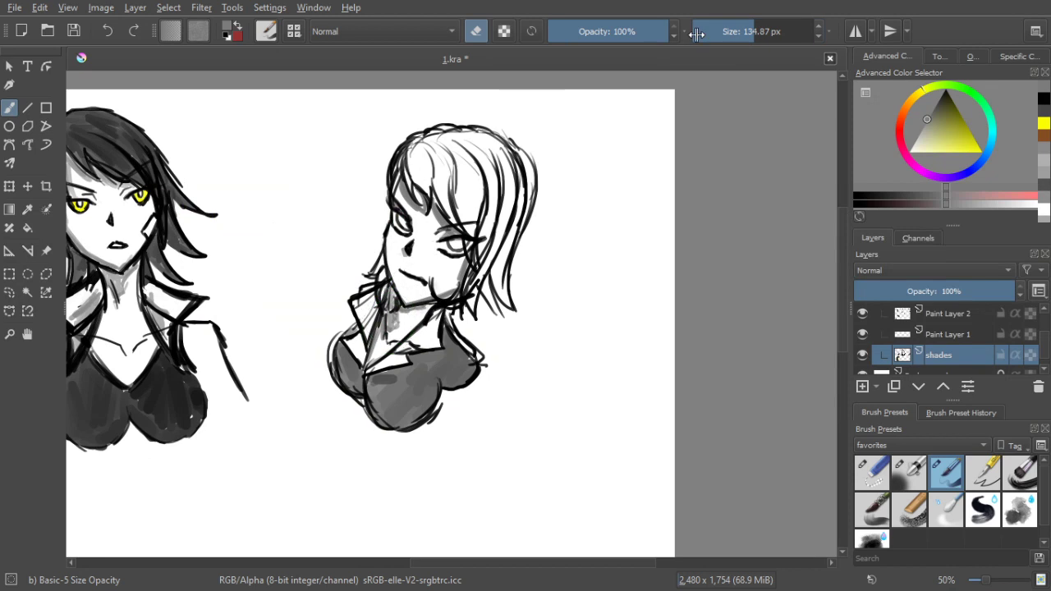
mouse_move(378, 341)
left_mouse_down()
mouse_move(368, 352)
mouse_move(388, 310)
mouse_move(395, 327)
mouse_move(419, 310)
left_mouse_up()
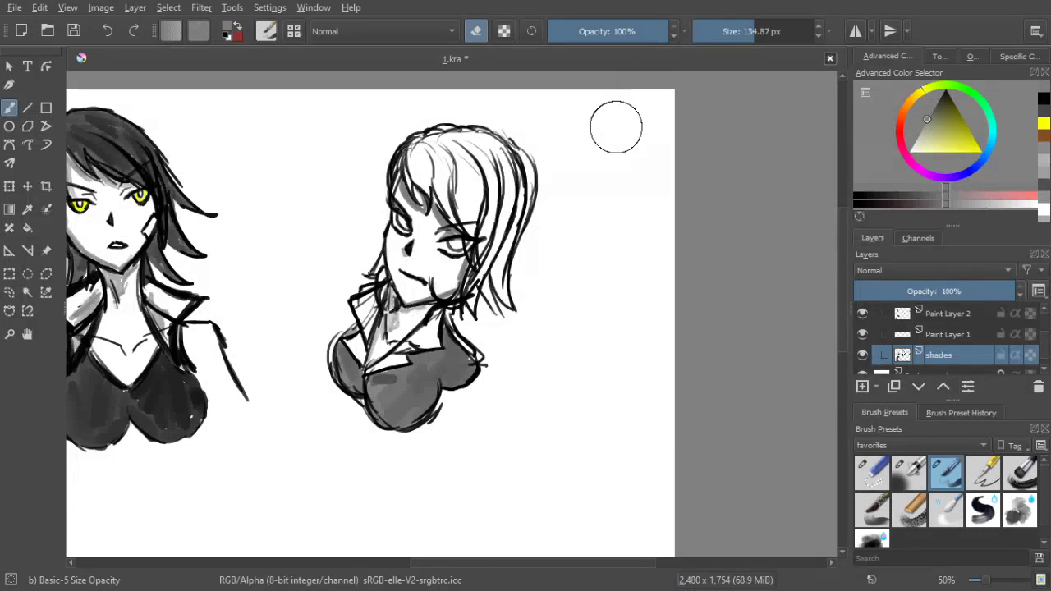
Paint both of the fourth character's eyes bright yellow with a 16.86 px brush
left_click(970, 141)
left_click(1024, 193)
left_click_drag(750, 26, 643, 58)
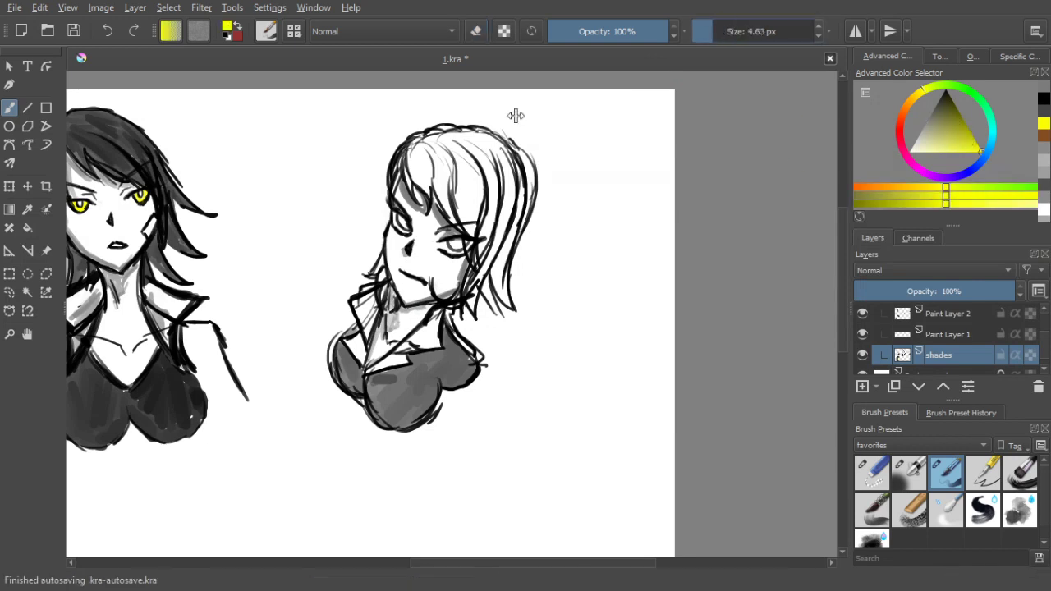
left_click_drag(727, 29, 724, 26)
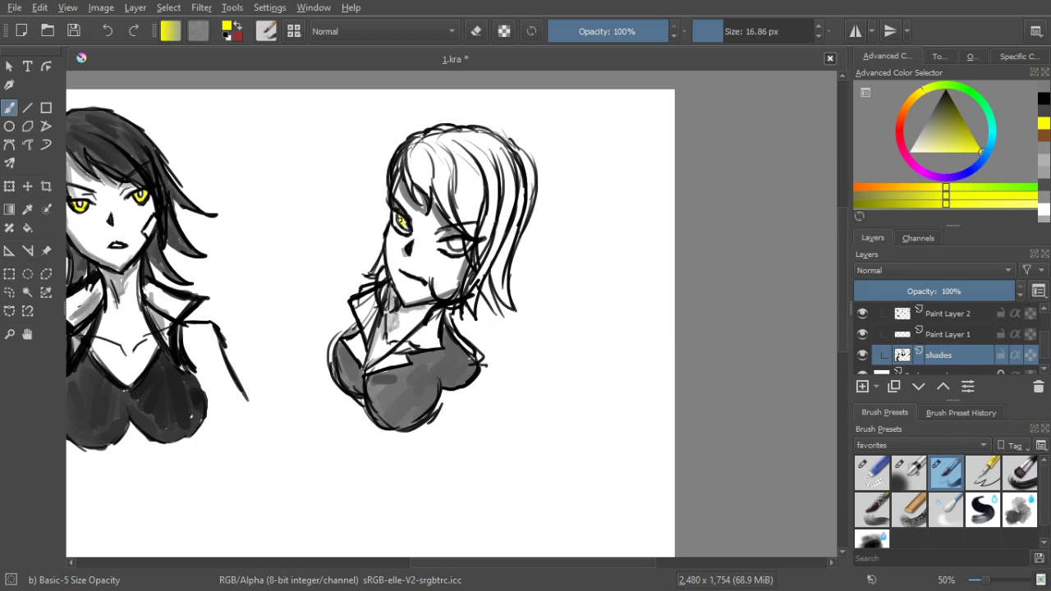
left_click_drag(403, 221, 407, 225)
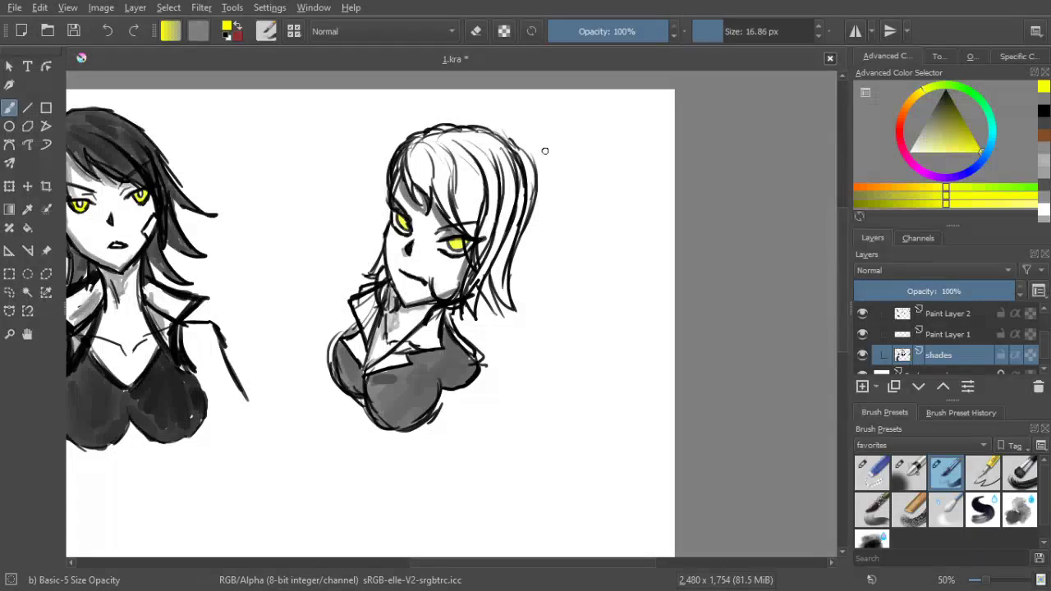
Lasso the fourth character with Group 4 active and move her to the lower-right area of the canvas
scroll(535, 261, "down", 2)
scroll(497, 271, "up", 1)
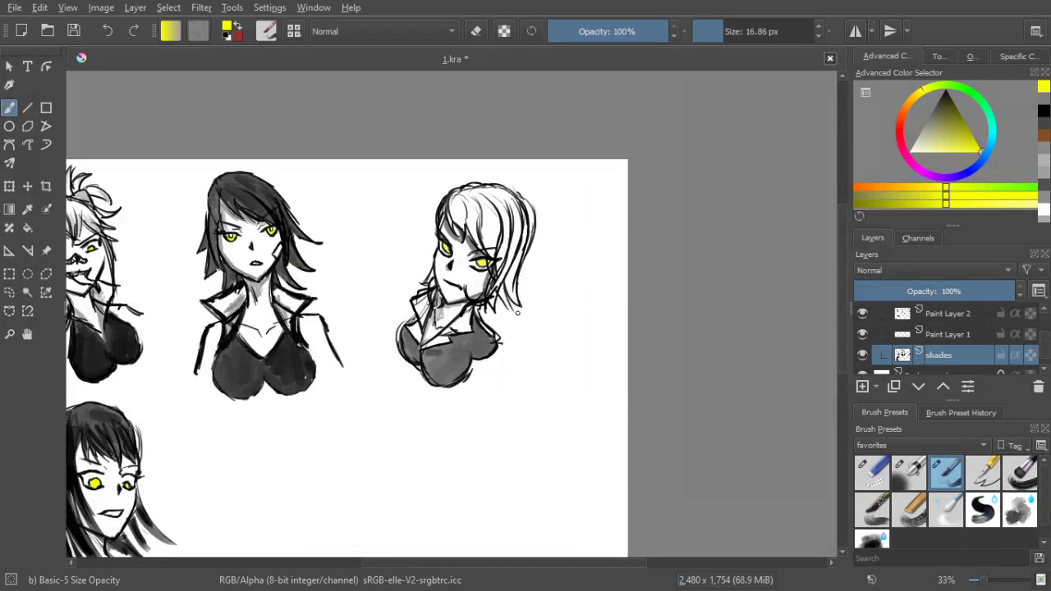
left_click_drag(518, 315, 554, 247)
left_click_drag(528, 384, 566, 383)
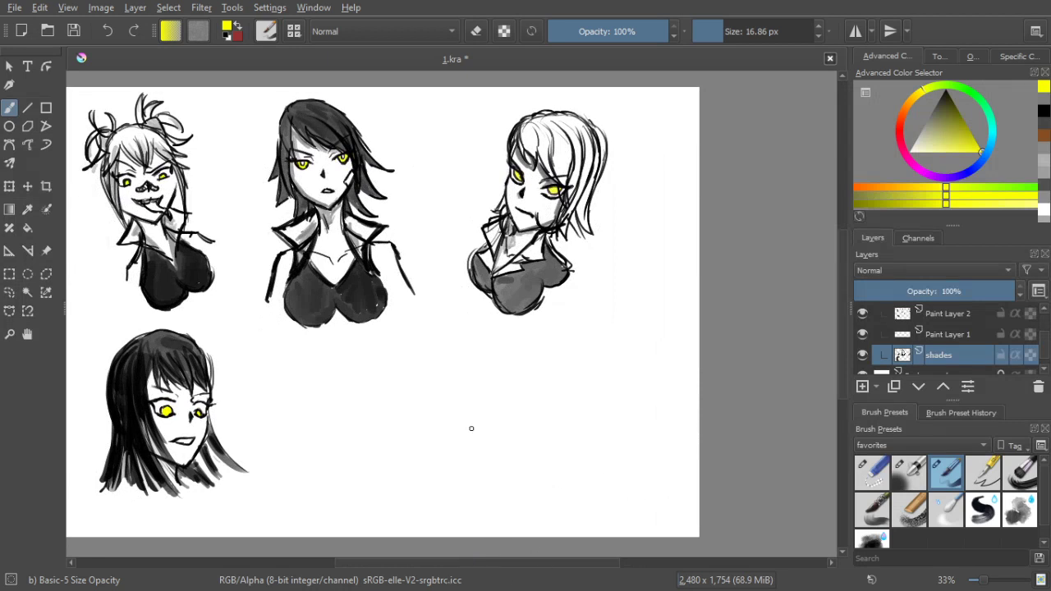
left_click_drag(425, 315, 481, 319)
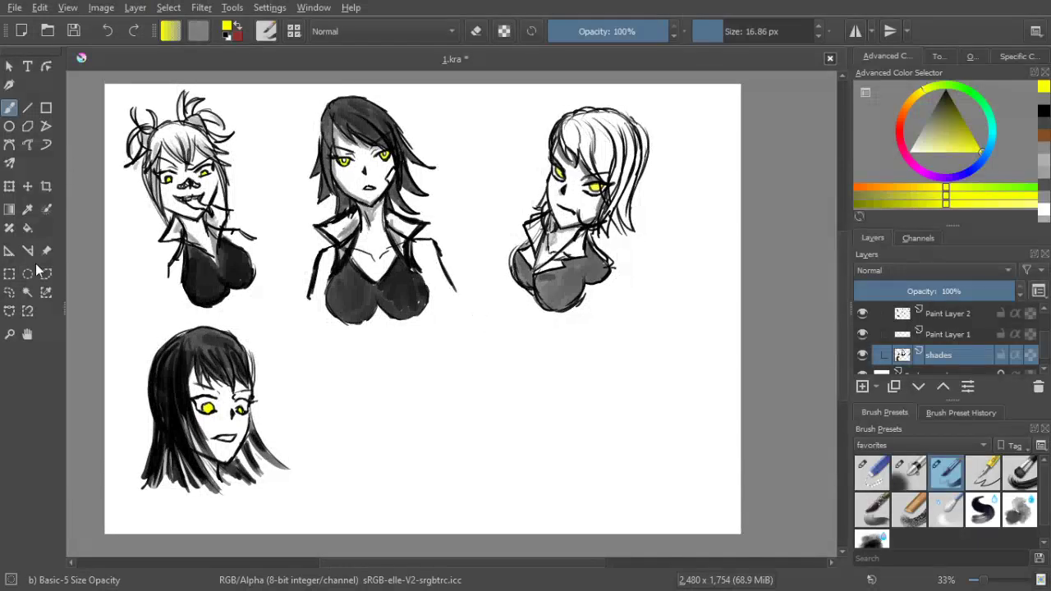
left_click(9, 292)
scroll(995, 337, "up", 1)
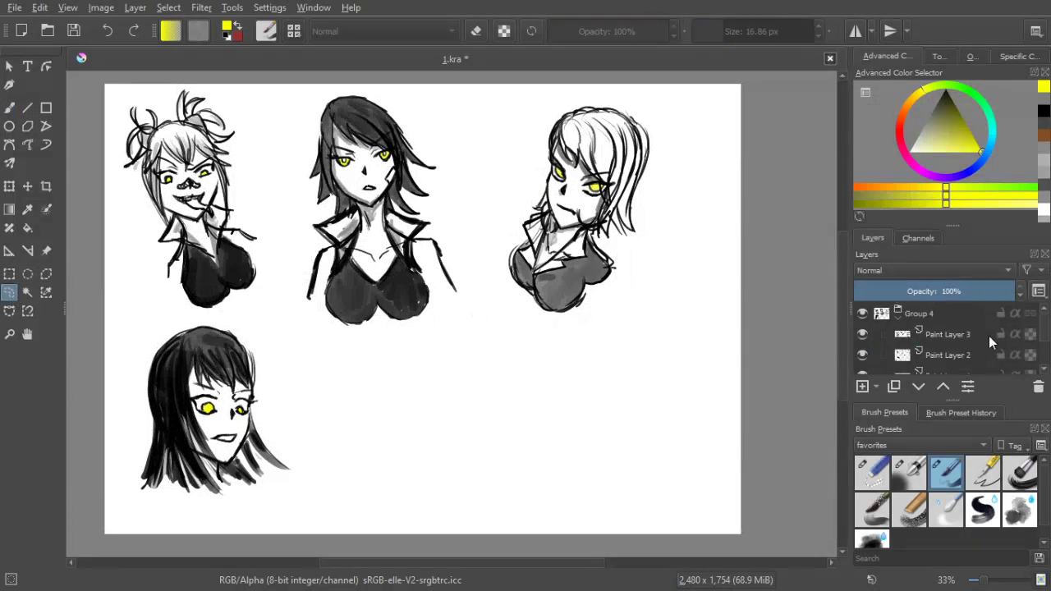
left_click(941, 315)
mouse_move(490, 187)
left_mouse_down()
mouse_move(540, 136)
mouse_move(707, 302)
mouse_move(481, 317)
mouse_move(489, 190)
left_mouse_up()
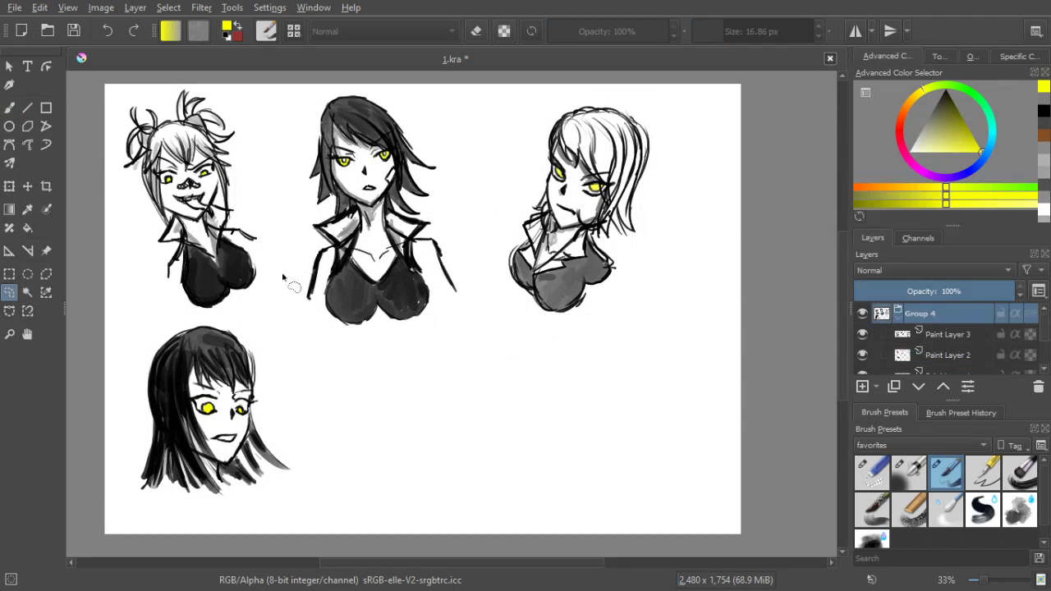
left_click(9, 187)
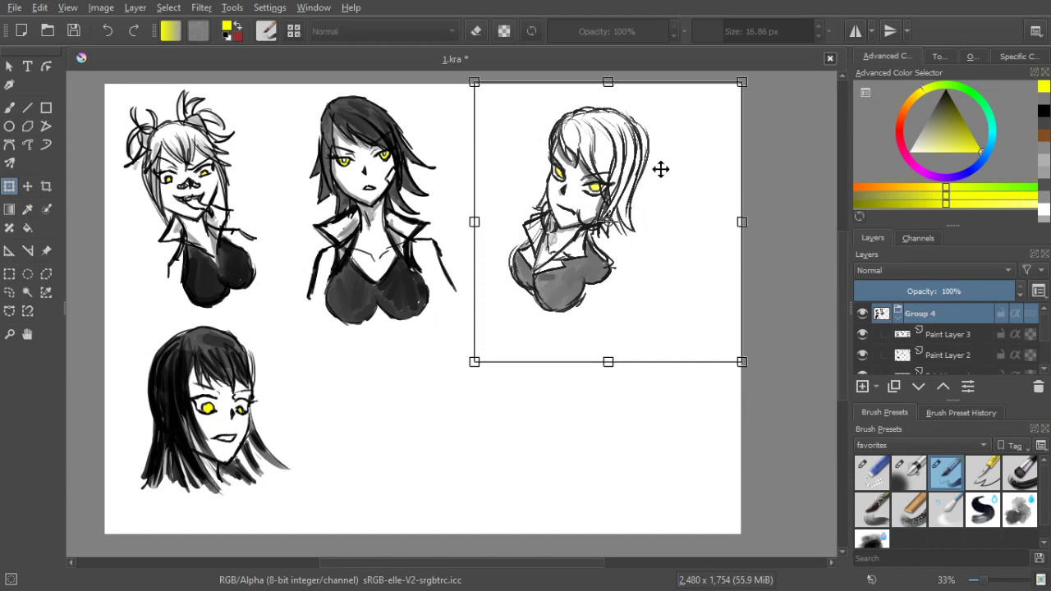
left_click_drag(661, 169, 648, 336)
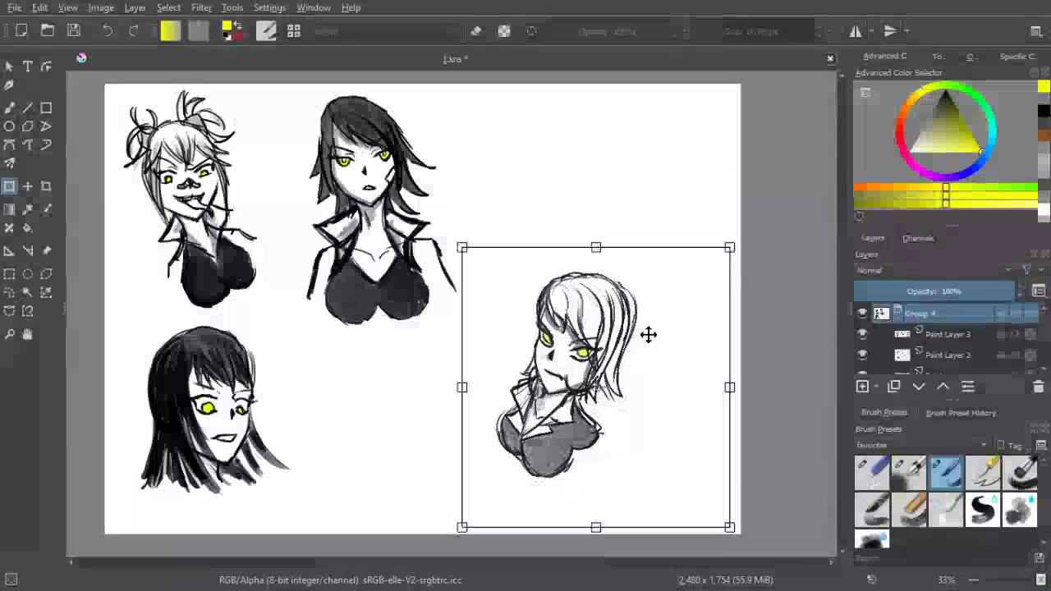
left_click_drag(546, 309, 602, 313)
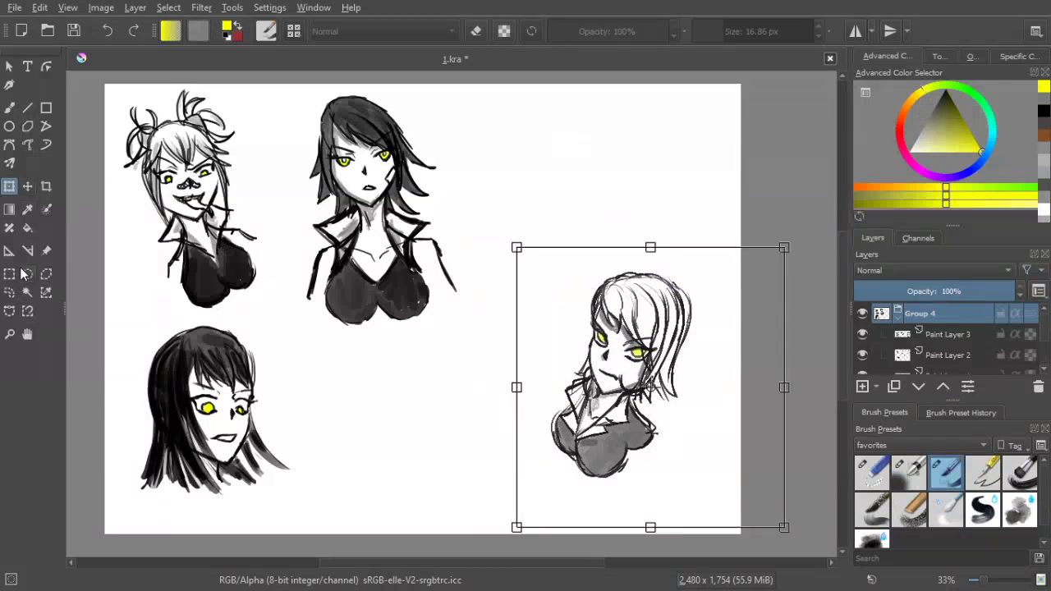
Lasso the dark-haired character with the open collar and move her right, to the upper middle of the canvas
left_click(9, 292)
mouse_move(296, 150)
left_mouse_down()
mouse_move(319, 83)
mouse_move(477, 111)
mouse_move(546, 273)
mouse_move(480, 358)
left_mouse_up()
left_click_drag(313, 319, 282, 271)
key("ctrl+t")
left_click_drag(366, 203, 483, 190)
Lasso the light-haired character in the lower-right area again and shift her slightly down
left_click(10, 294)
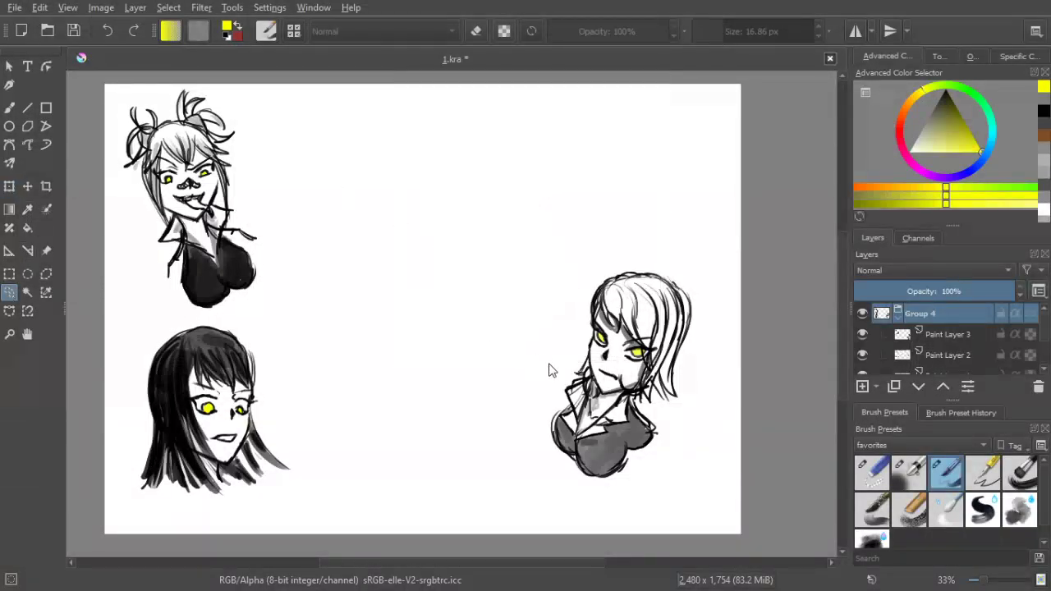
mouse_move(567, 332)
left_mouse_down()
mouse_move(655, 250)
mouse_move(668, 523)
mouse_move(479, 439)
mouse_move(493, 411)
left_mouse_up()
left_click(9, 187)
left_click_drag(642, 377, 644, 395)
left_click(4, 108)
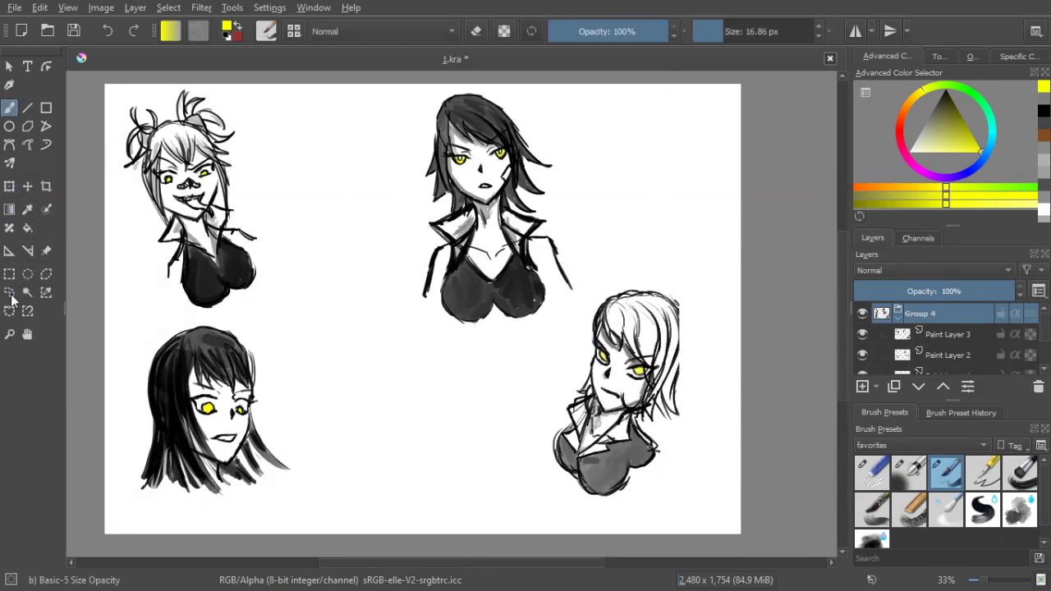
Lasso the long-haired character in the lower-left area and move her right and slightly up
left_click(9, 292)
mouse_move(122, 364)
left_mouse_down()
mouse_move(142, 332)
mouse_move(168, 320)
mouse_move(278, 328)
mouse_move(333, 483)
mouse_move(224, 510)
mouse_move(109, 478)
mouse_move(104, 448)
left_mouse_up()
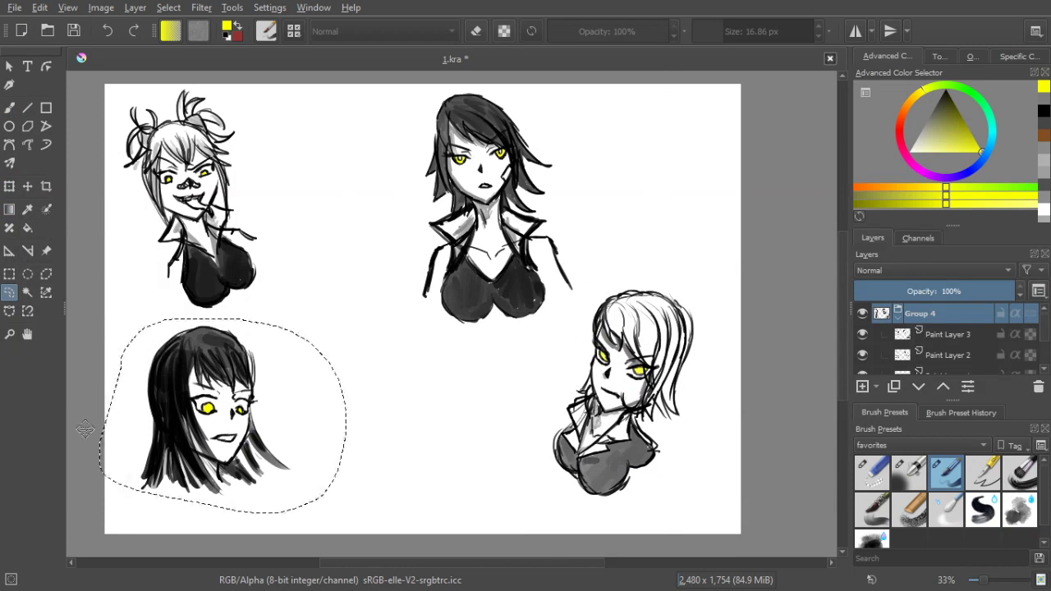
left_click(8, 188)
left_click_drag(220, 402, 324, 387)
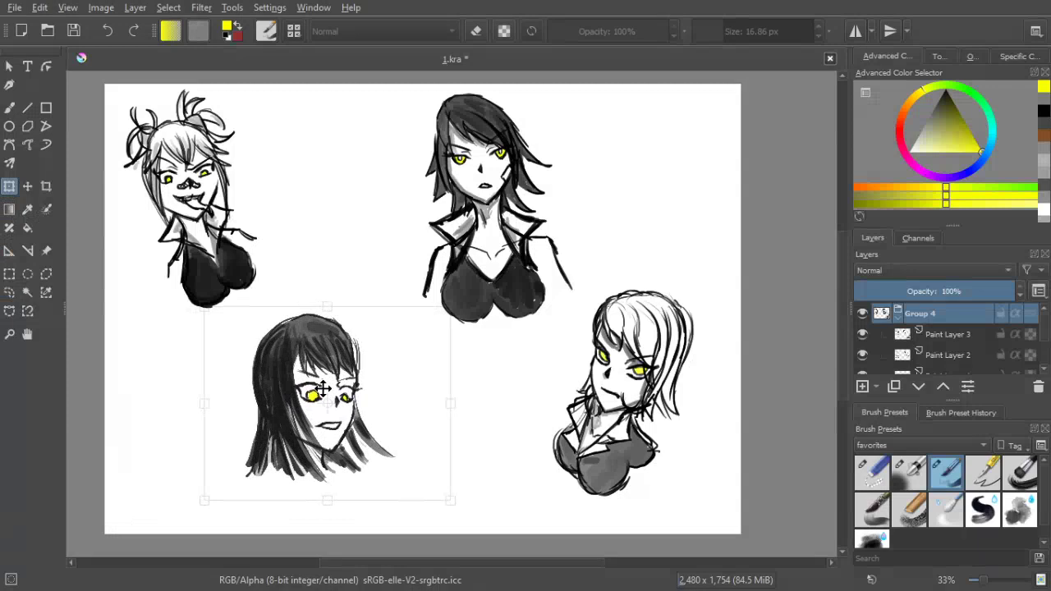
left_click(10, 115)
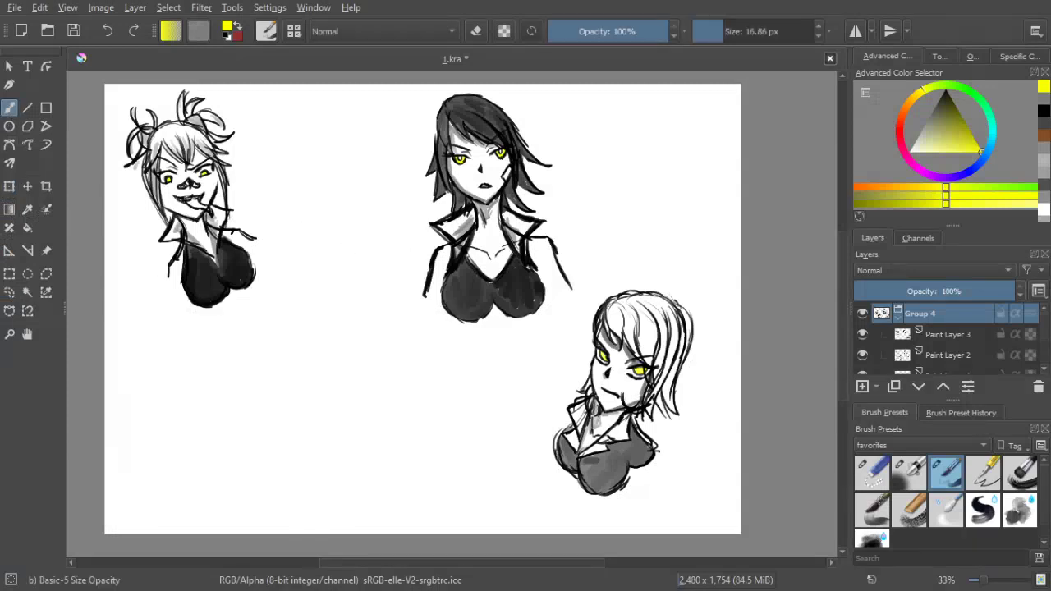
Lasso the dark-haired character in the upper middle and shift her slightly left to even out the spacing
left_click(9, 292)
left_click(342, 223)
scroll(489, 278, "down", 1)
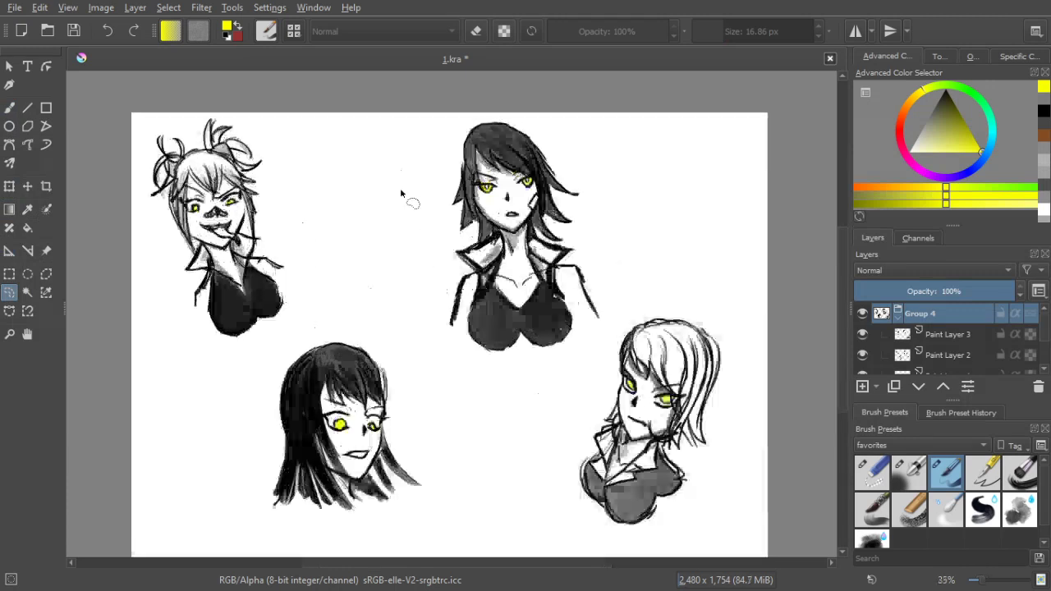
scroll(402, 190, "up", 1)
left_click_drag(402, 215, 408, 175)
left_click_drag(488, 378, 404, 239)
left_click(10, 187)
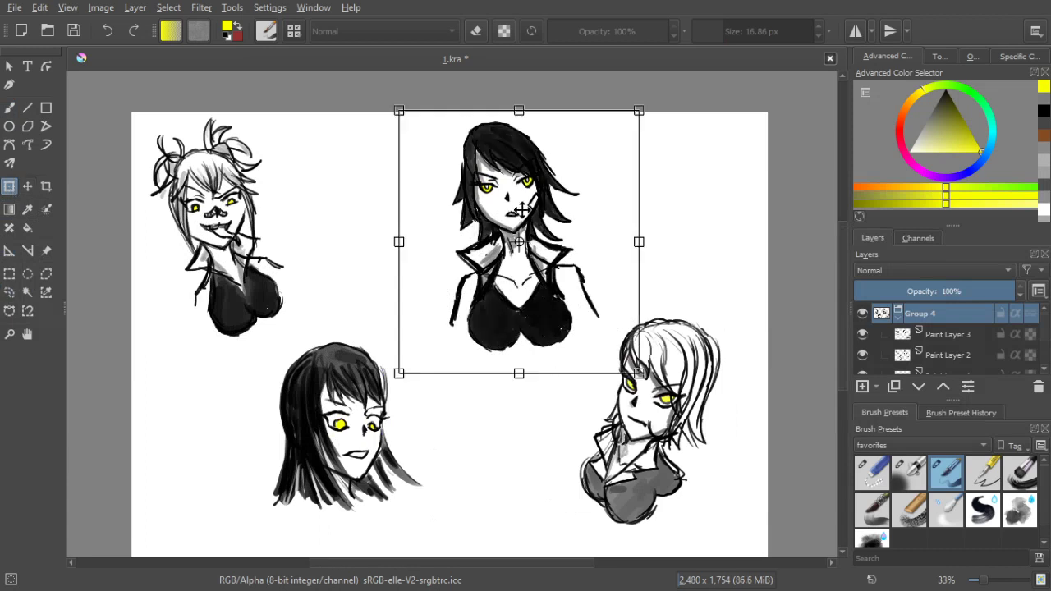
left_click_drag(523, 211, 489, 209)
key("Return")
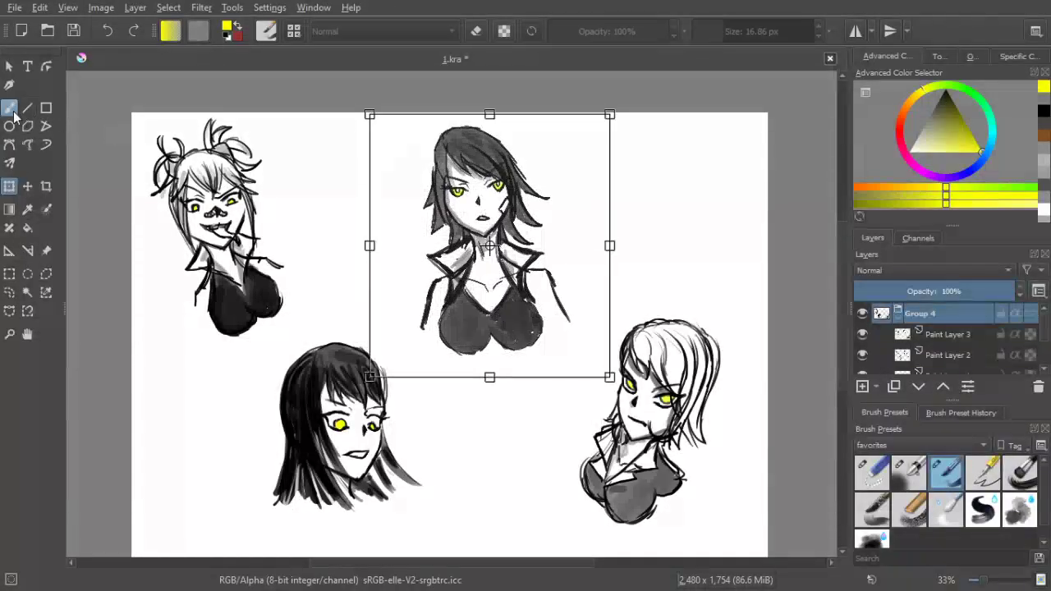
Clear the selection and save the drawing
left_click(9, 291)
left_click(328, 203)
left_click_drag(431, 279, 426, 257)
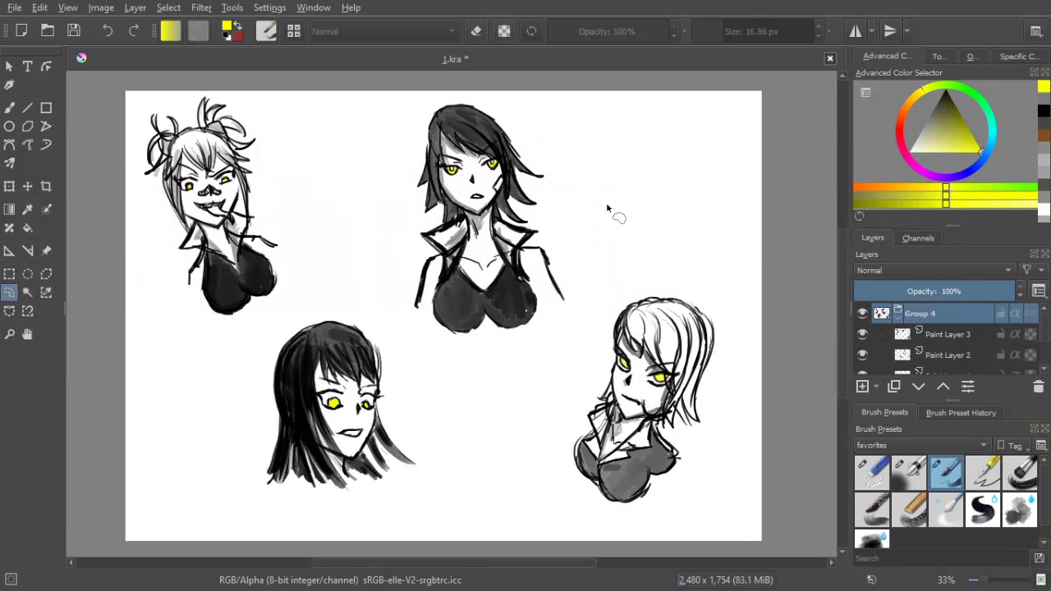
key("ctrl+s")
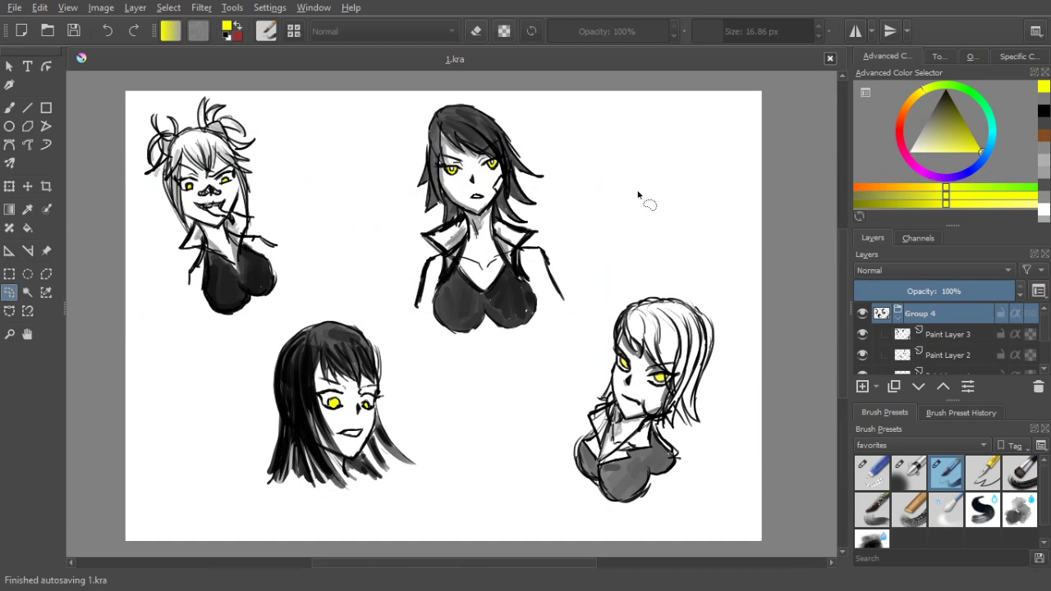